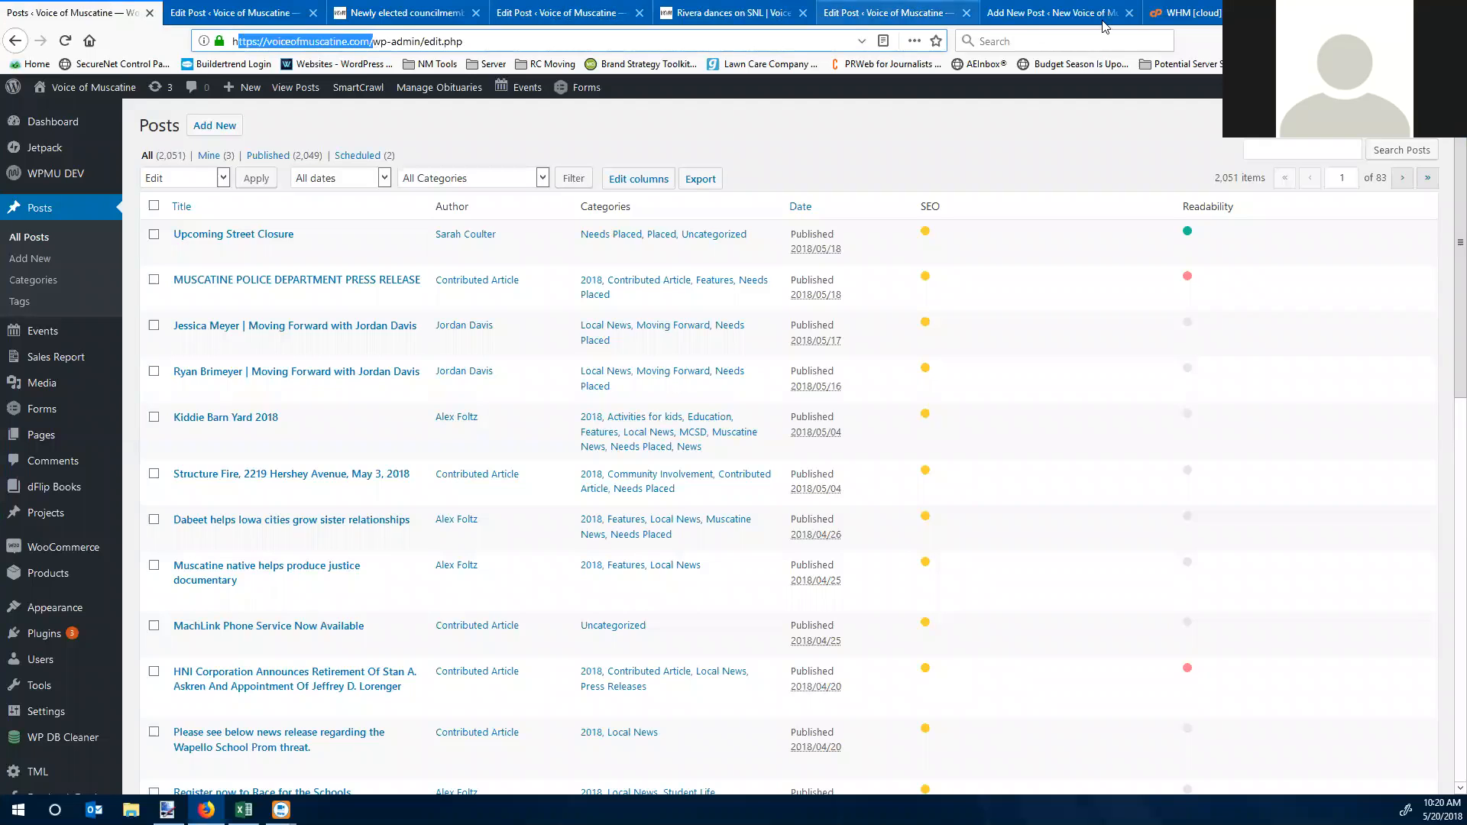
# Step: Compare the address of the new site's add-post page with the old site's posts list
pyautogui.click(1053, 12)
pyautogui.moveTo(237, 41); pyautogui.dragTo(465, 56)
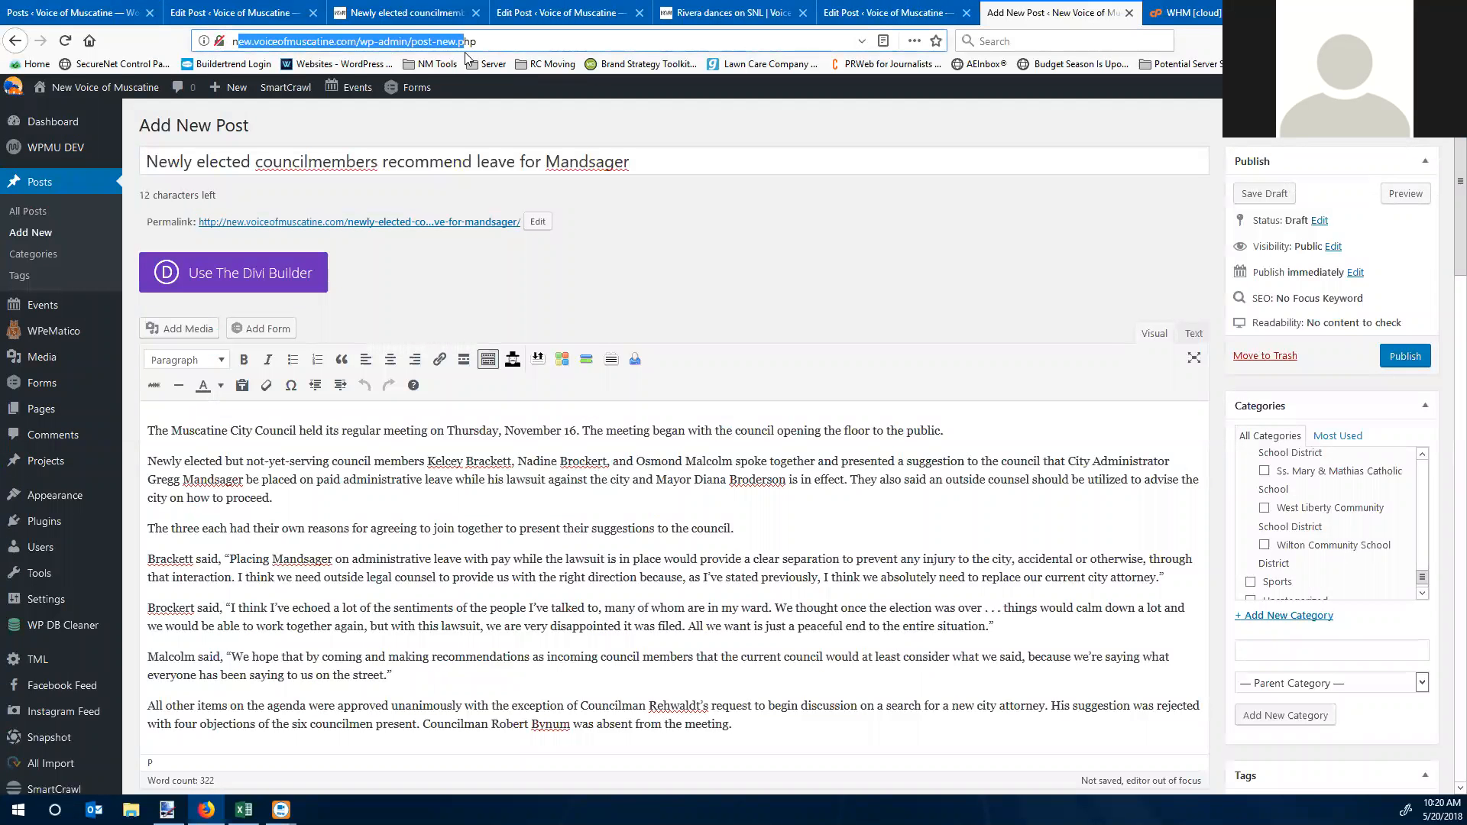
pyautogui.click(103, 18)
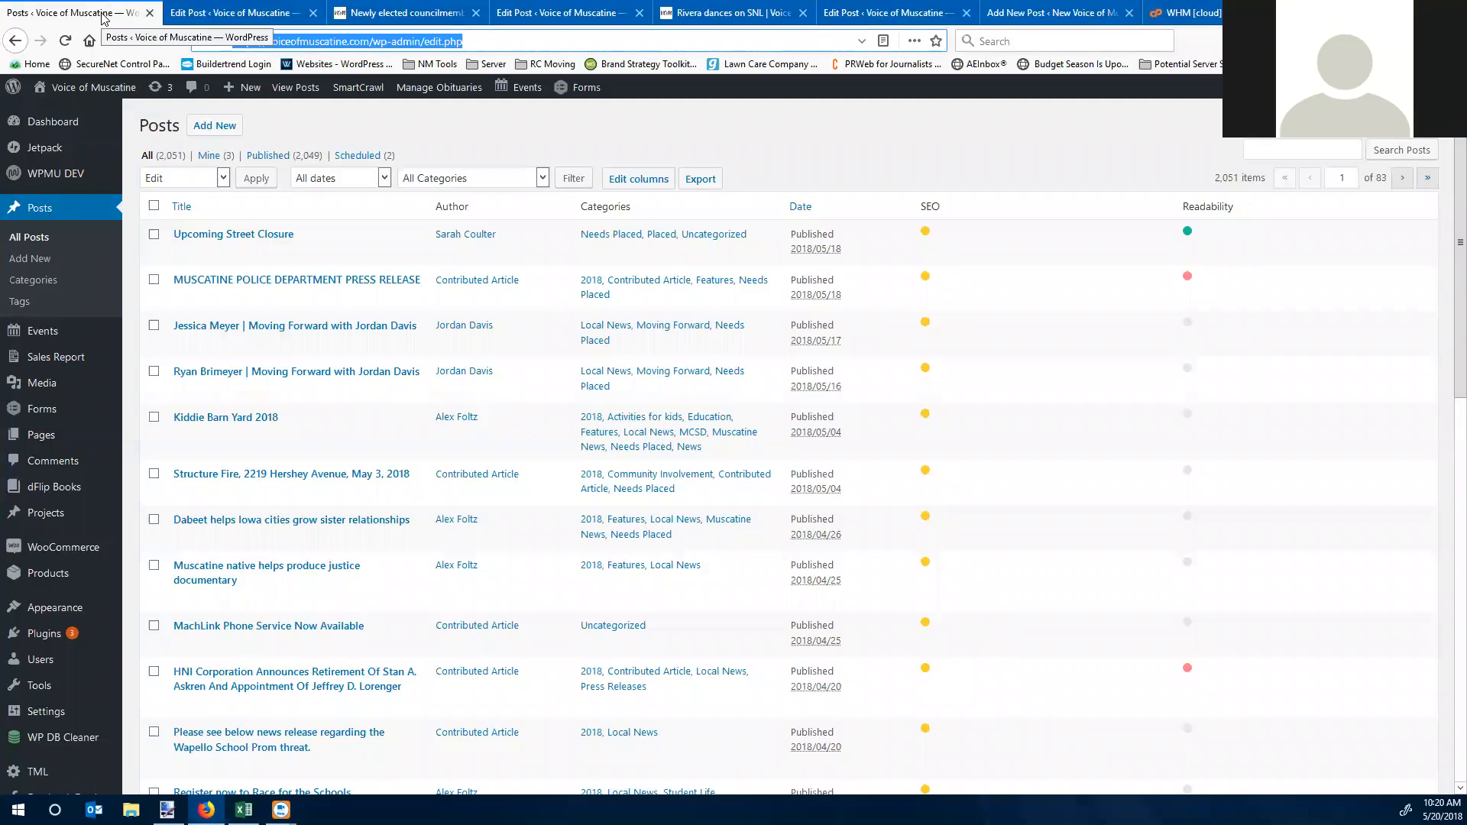
# Step: Copy the title of the old site's councilmembers post and bring it to the title of the new site's post
pyautogui.click(210, 13)
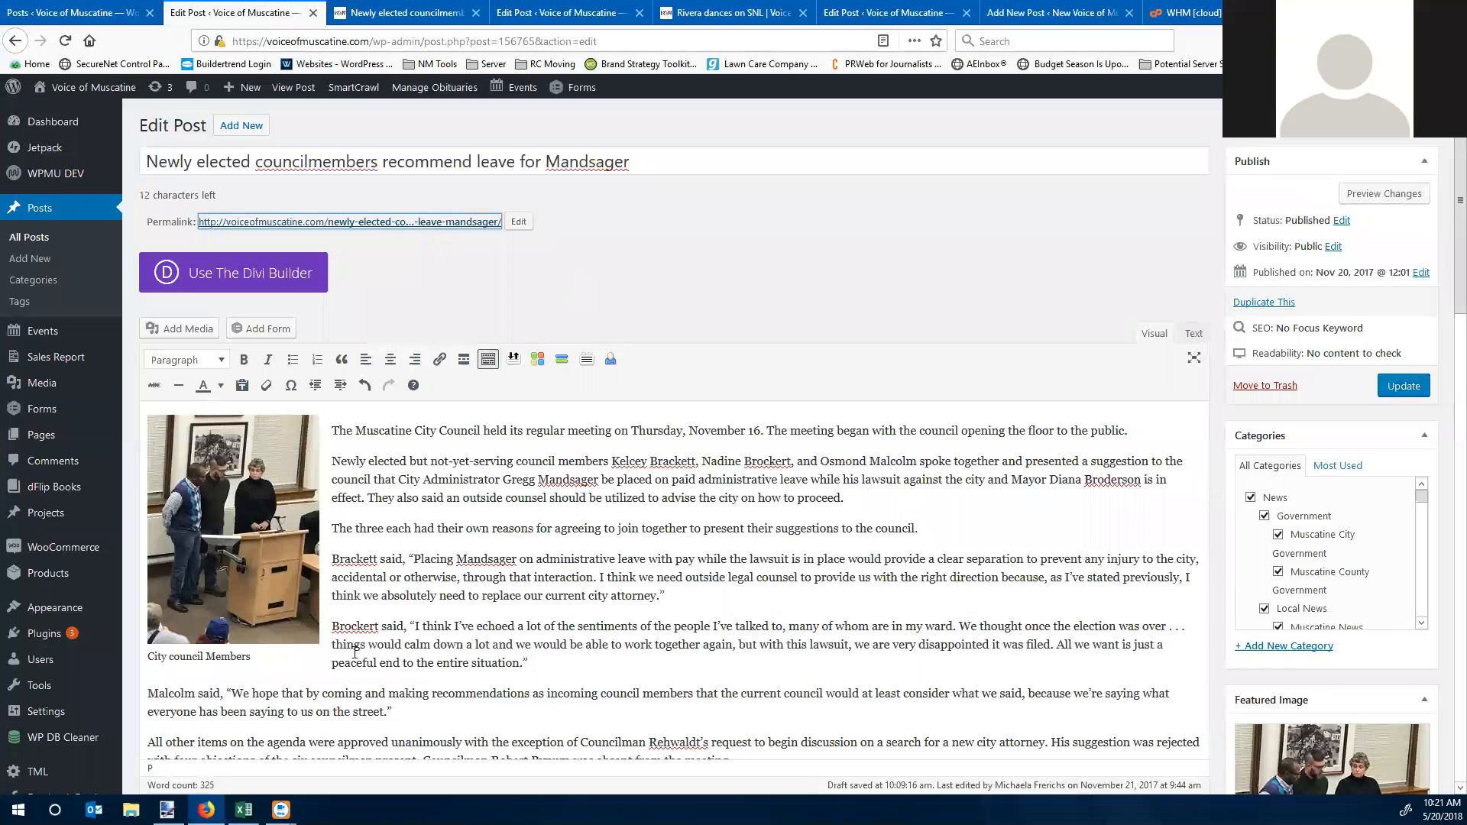
pyautogui.moveTo(687, 170); pyautogui.dragTo(142, 164)
pyautogui.rightClick(237, 171)
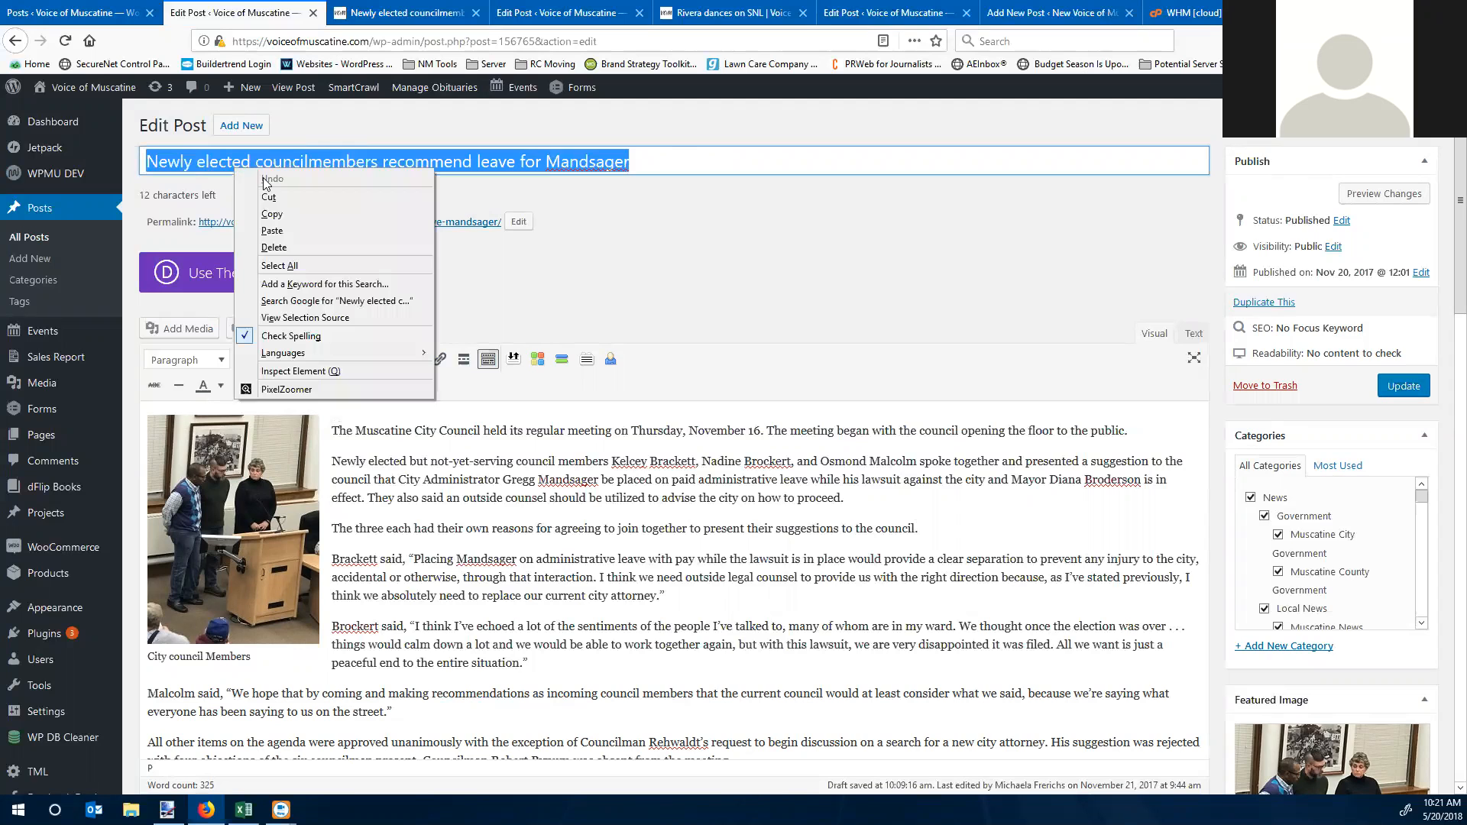
pyautogui.click(274, 214)
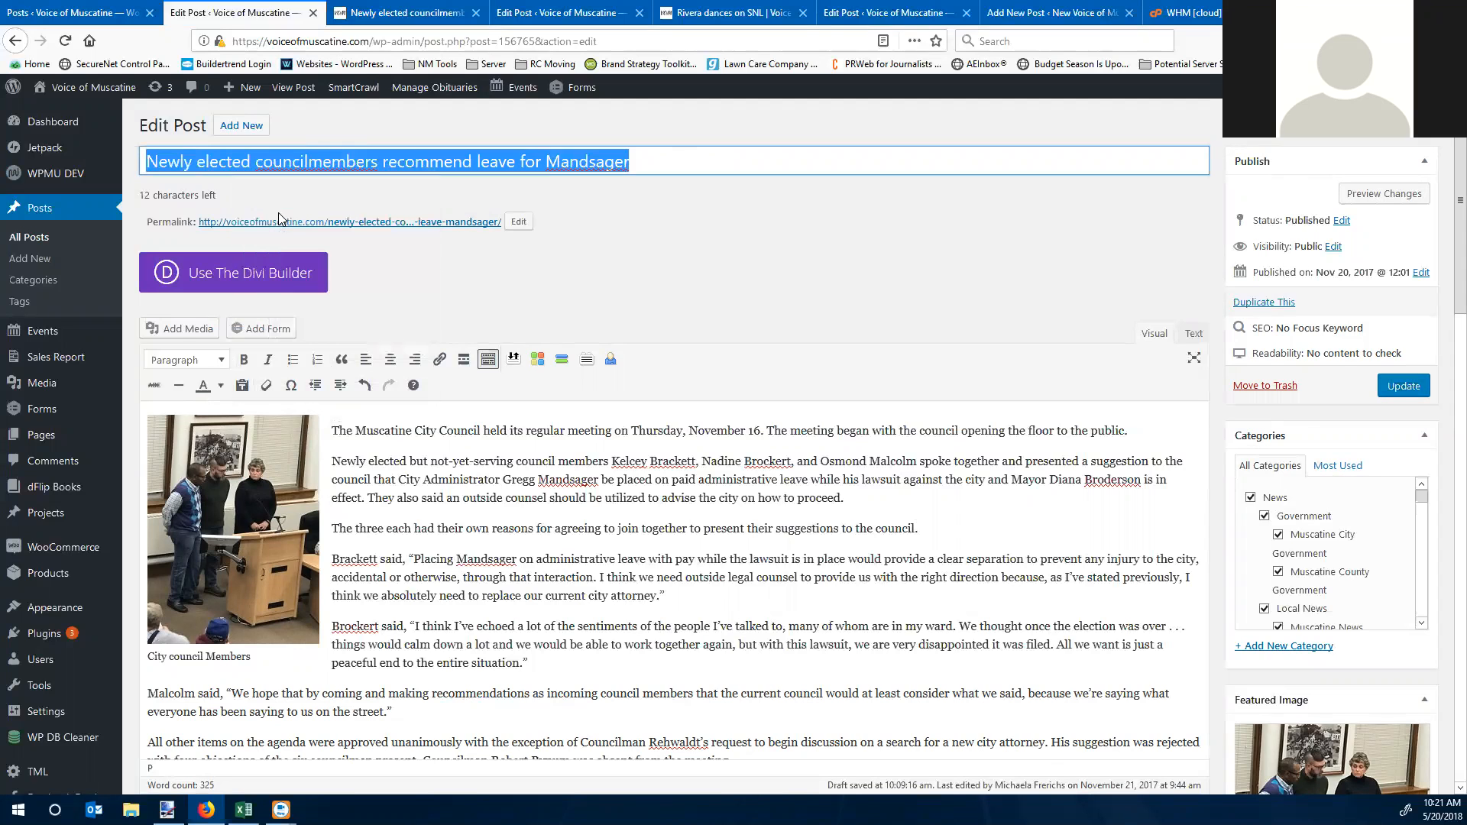
pyautogui.click(1047, 11)
pyautogui.moveTo(672, 169); pyautogui.dragTo(159, 164)
pyautogui.click(746, 188)
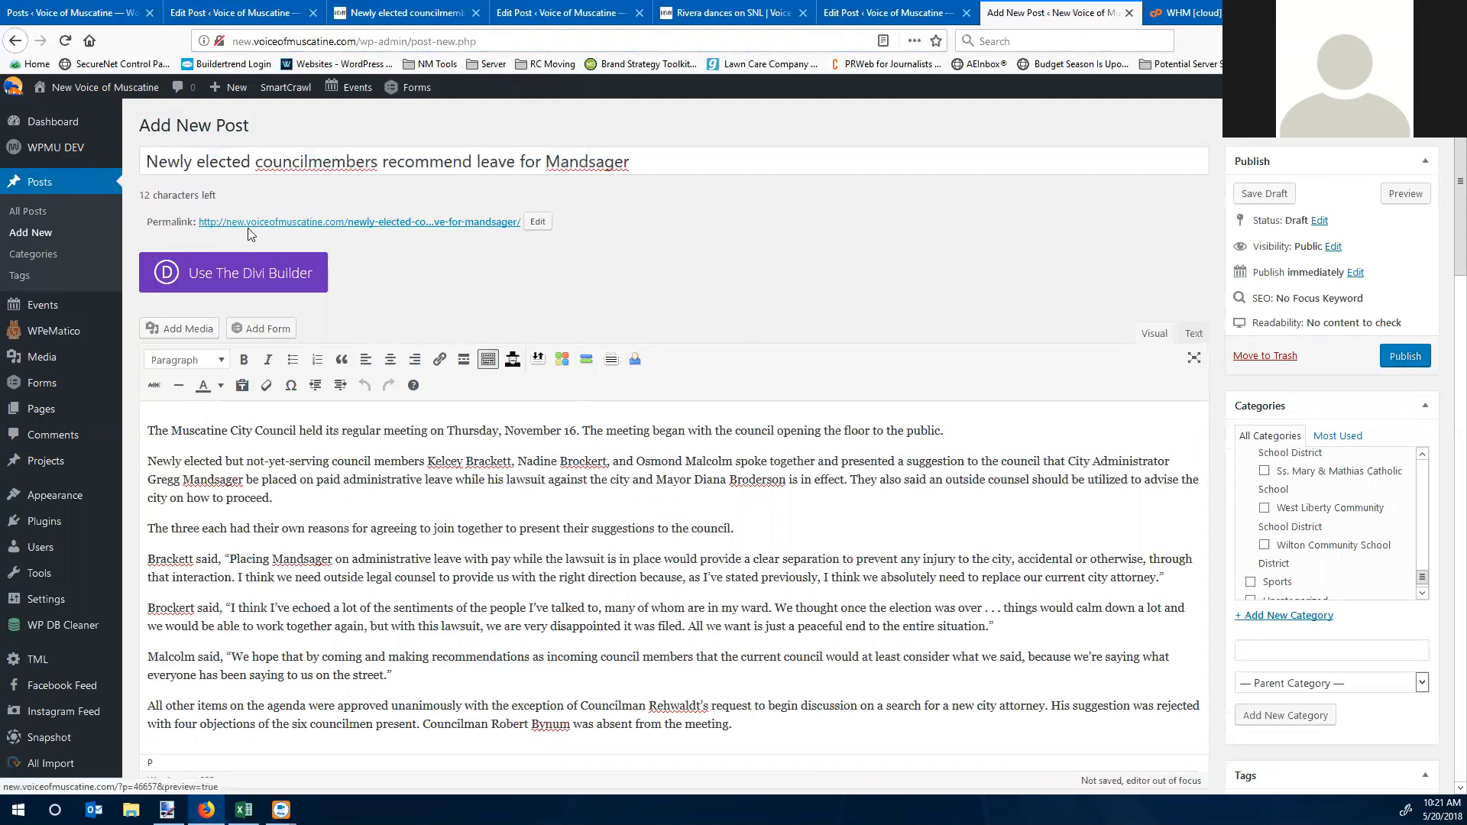
# Step: Copy the full article text from the old site's post and return to the new post's content area
pyautogui.click(229, 12)
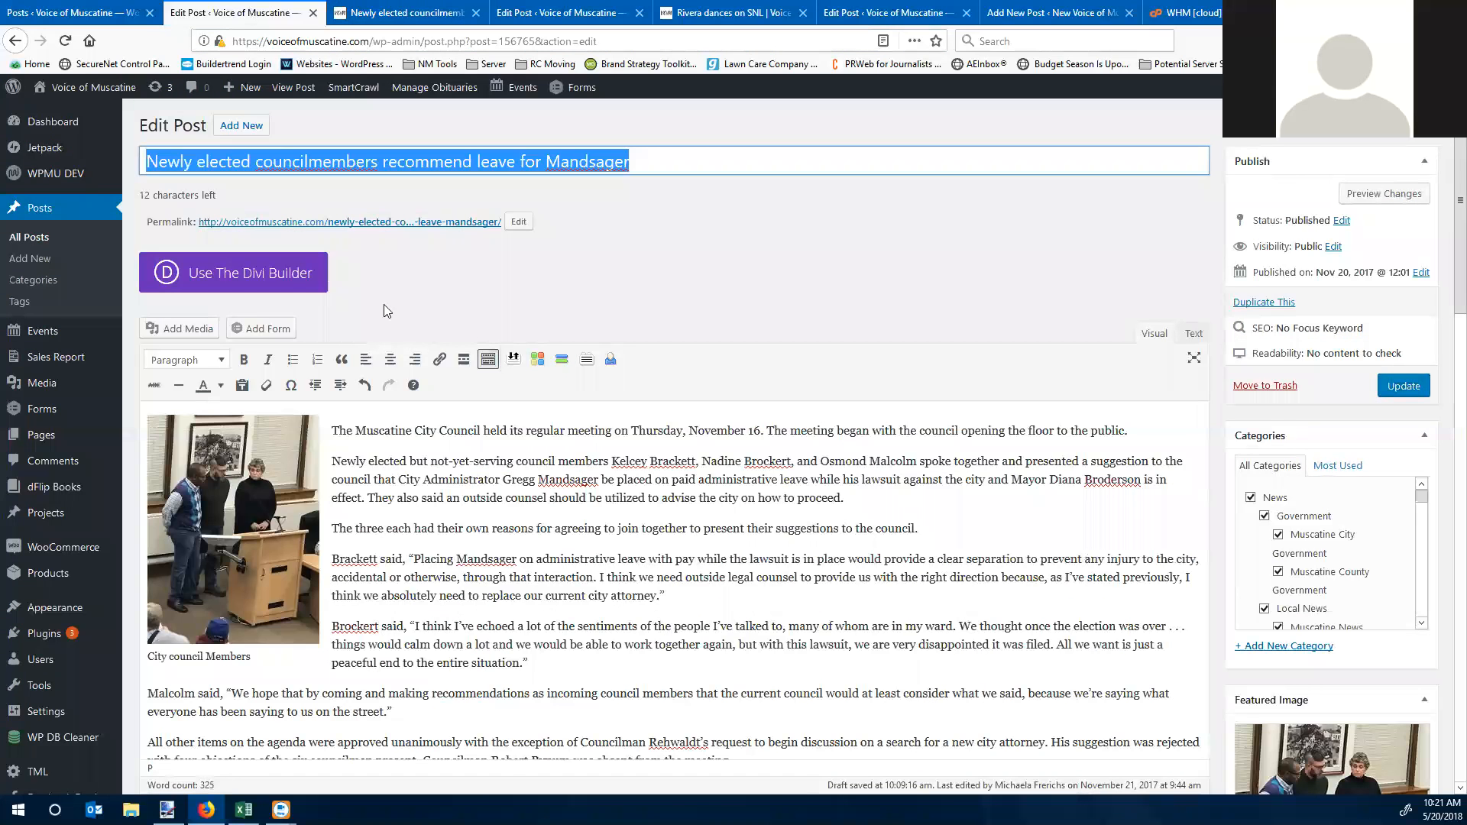
pyautogui.scroll(-3, 325, 293)
pyautogui.keyDown('shift'); pyautogui.click(730, 612); pyautogui.keyUp('shift')
pyautogui.rightClick(660, 566)
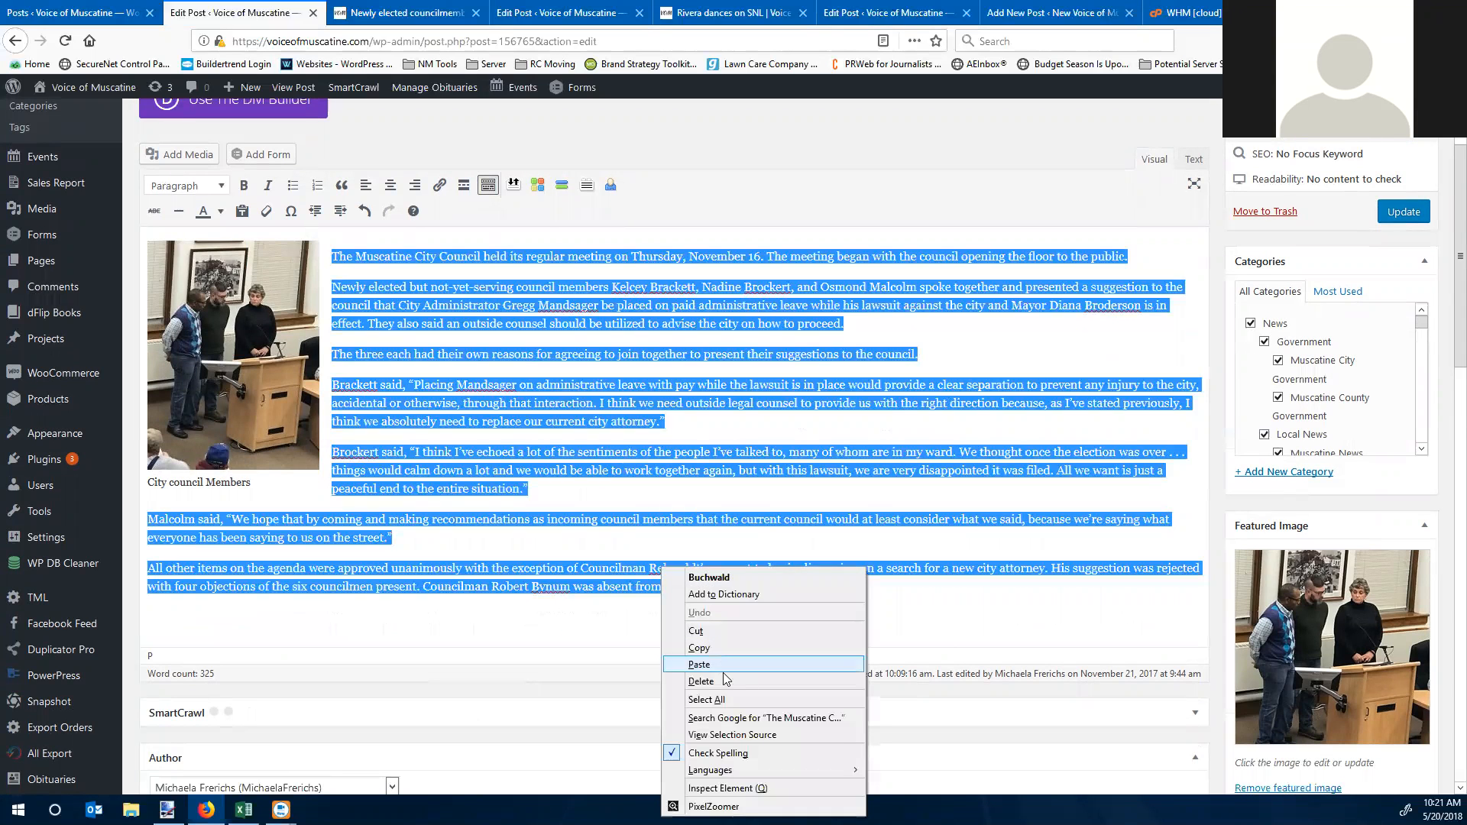
pyautogui.click(715, 647)
pyautogui.click(1051, 13)
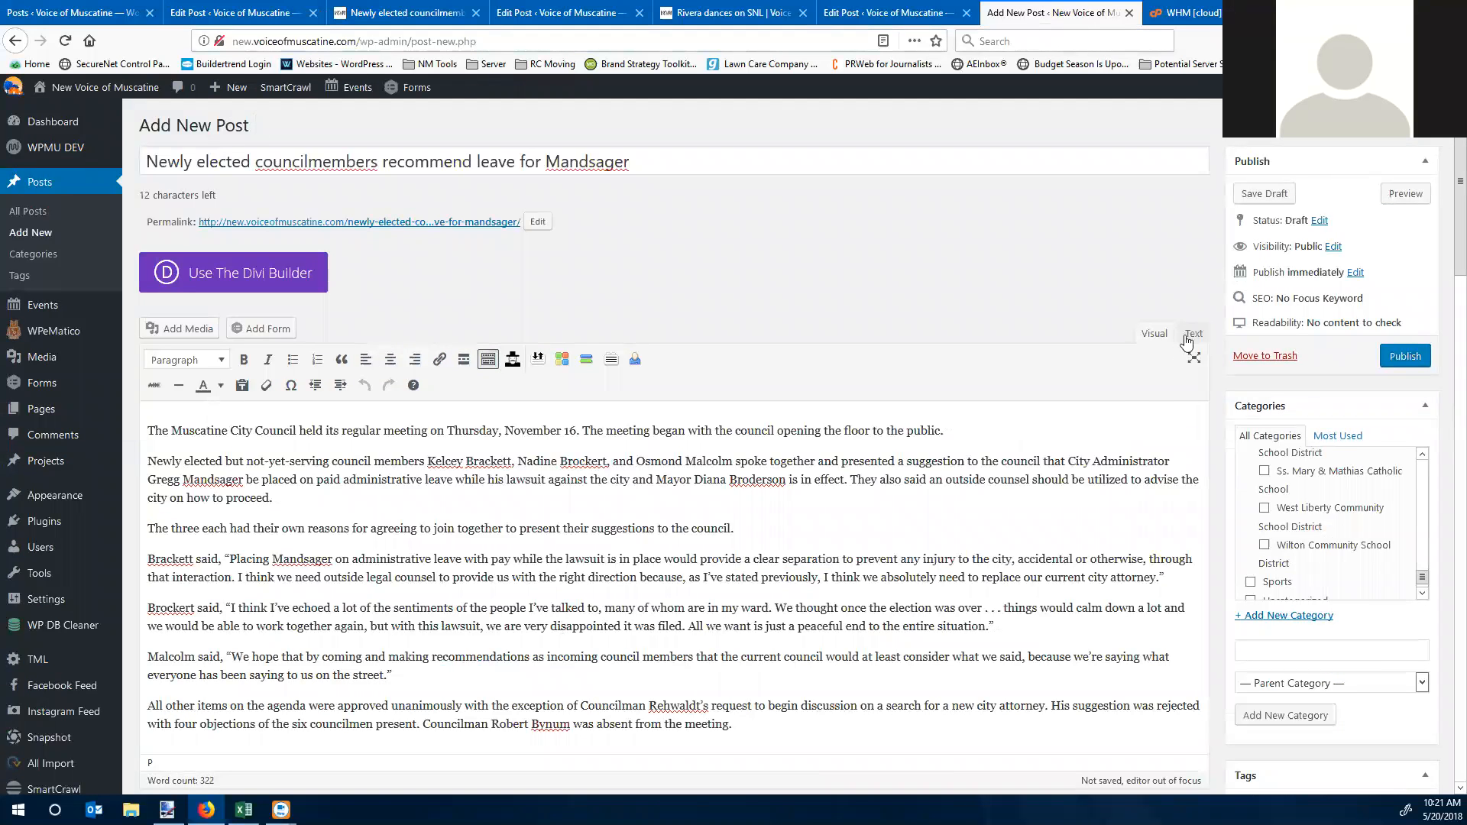
pyautogui.scroll(-2, 954, 461)
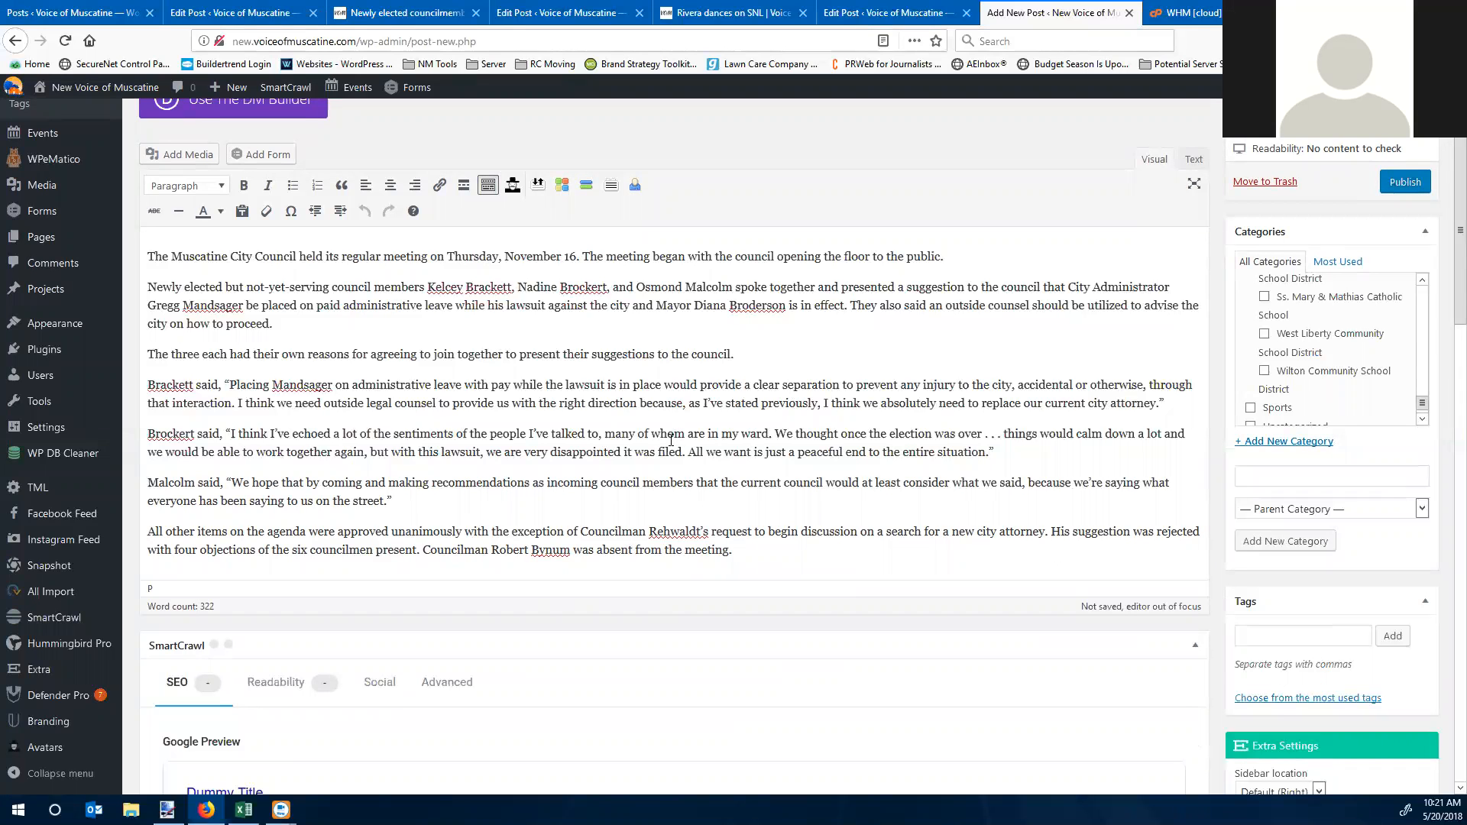
pyautogui.scroll(2, 671, 440)
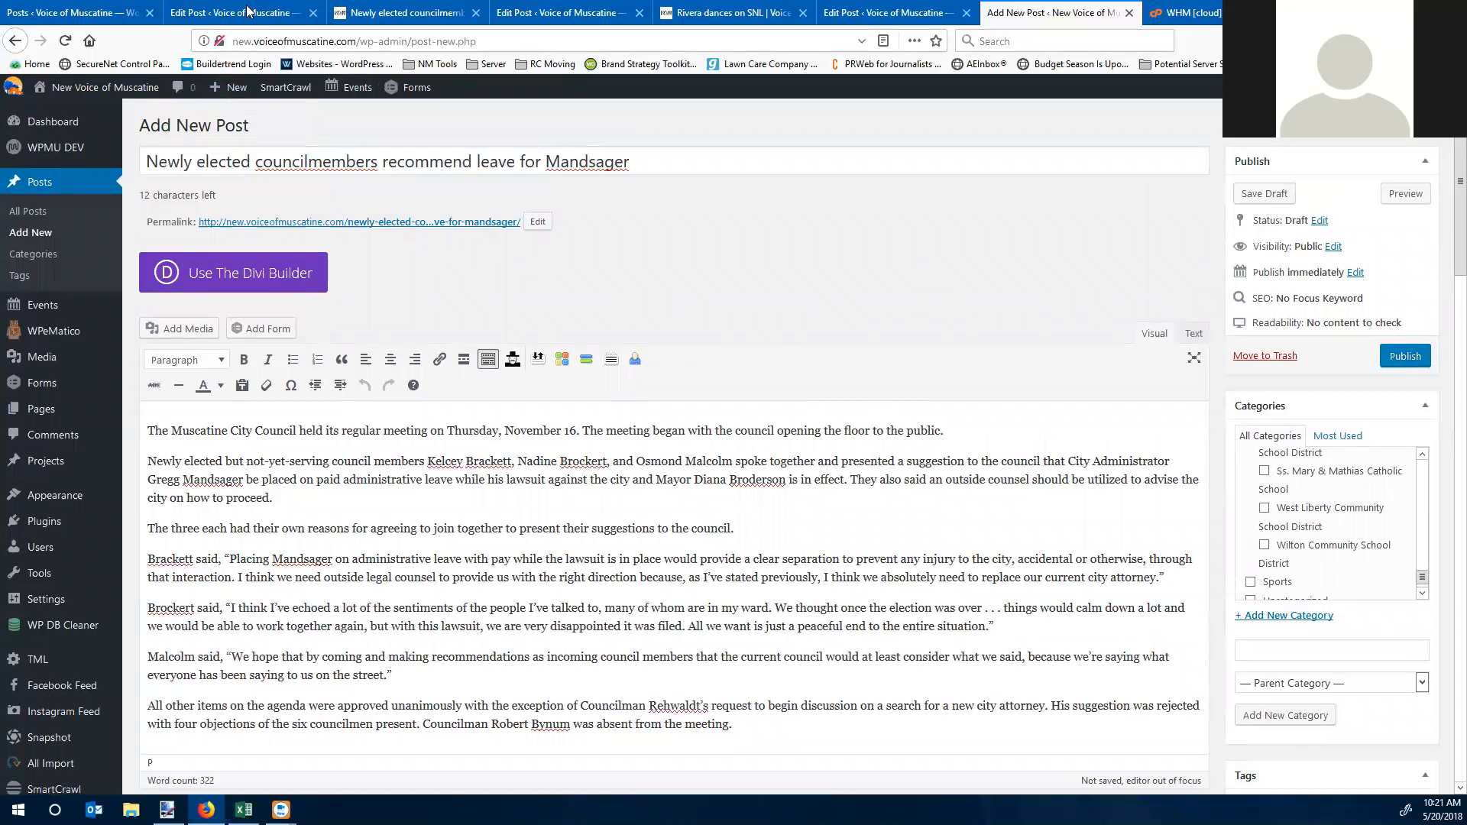
# Step: Copy the City council Members photo from the published article on the old site
pyautogui.click(247, 13)
pyautogui.click(396, 15)
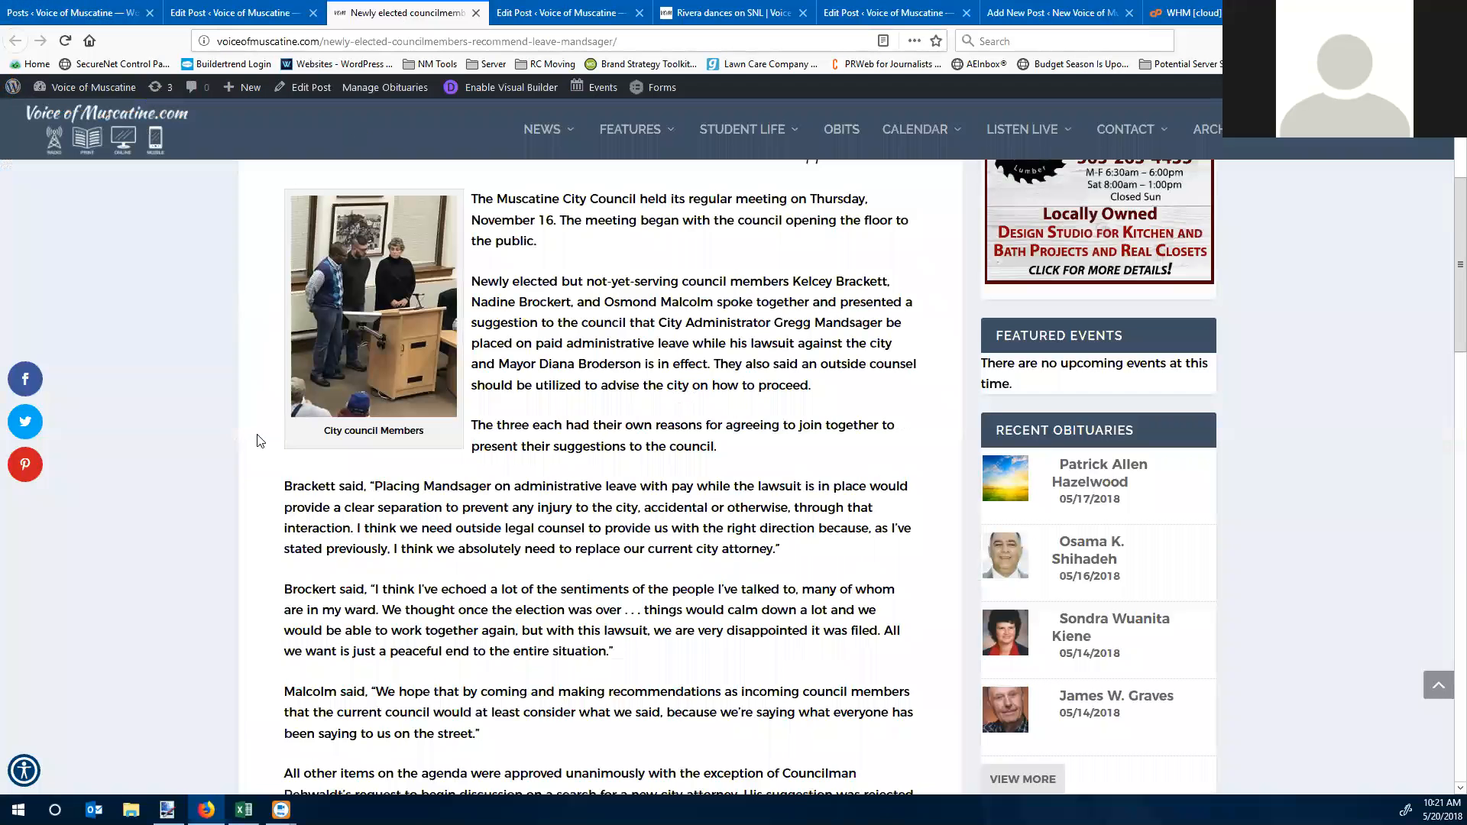
pyautogui.rightClick(362, 291)
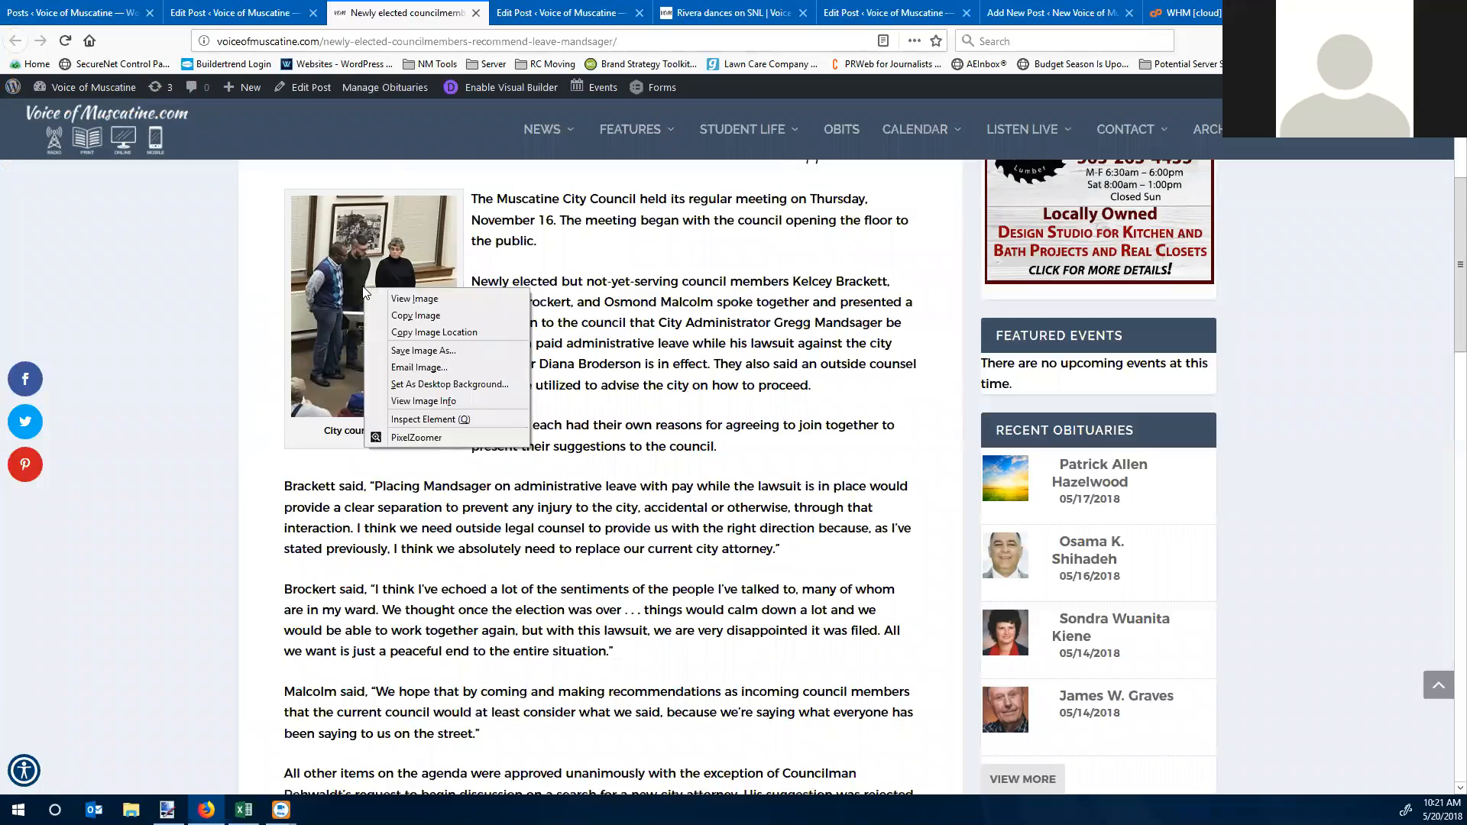
pyautogui.click(420, 317)
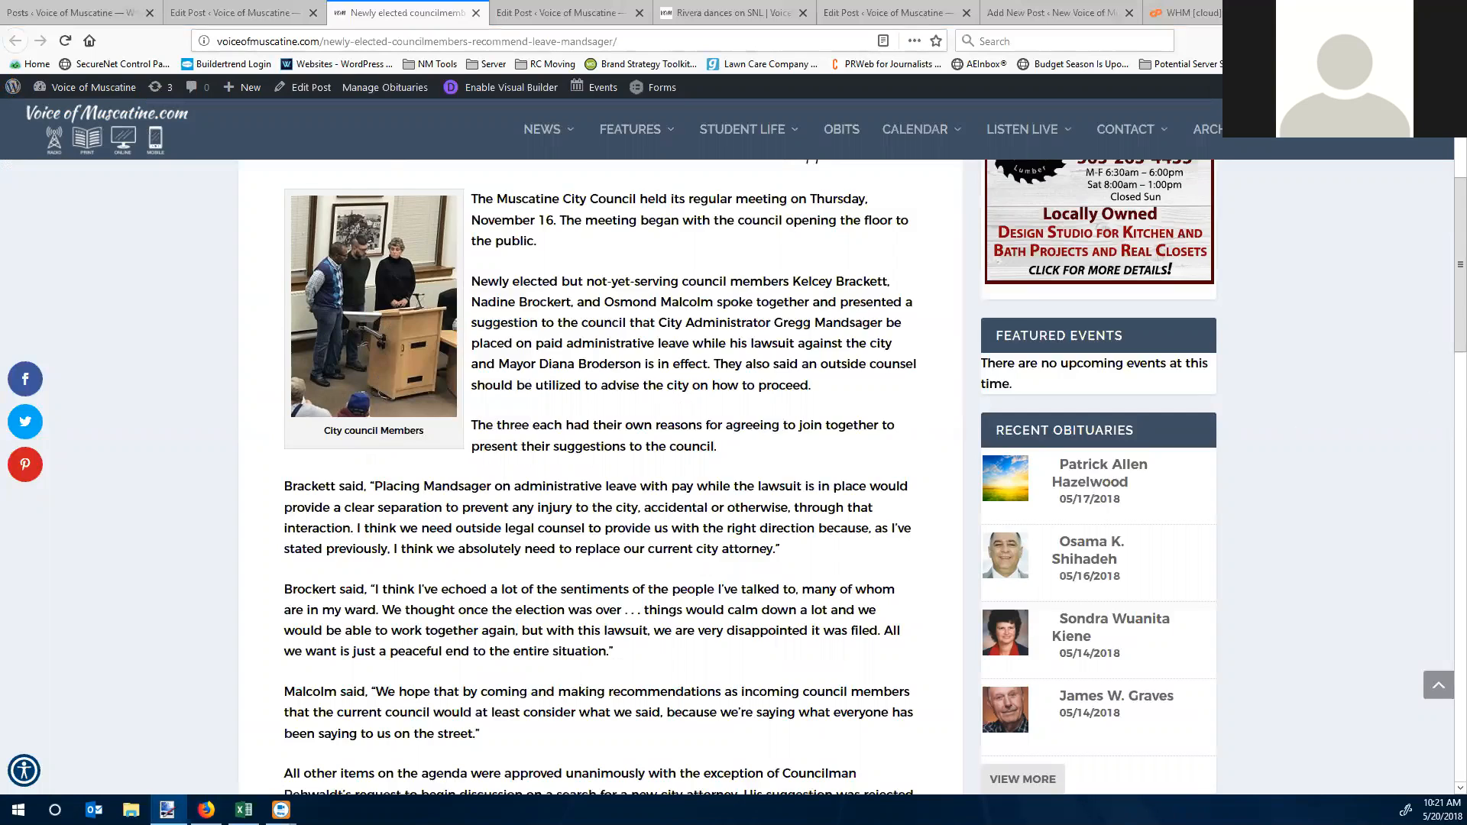
# Step: Switch to paint.net, paste the photo and crop the canvas to it
pyautogui.click(167, 809)
pyautogui.hotkey('ctrl', 'v')
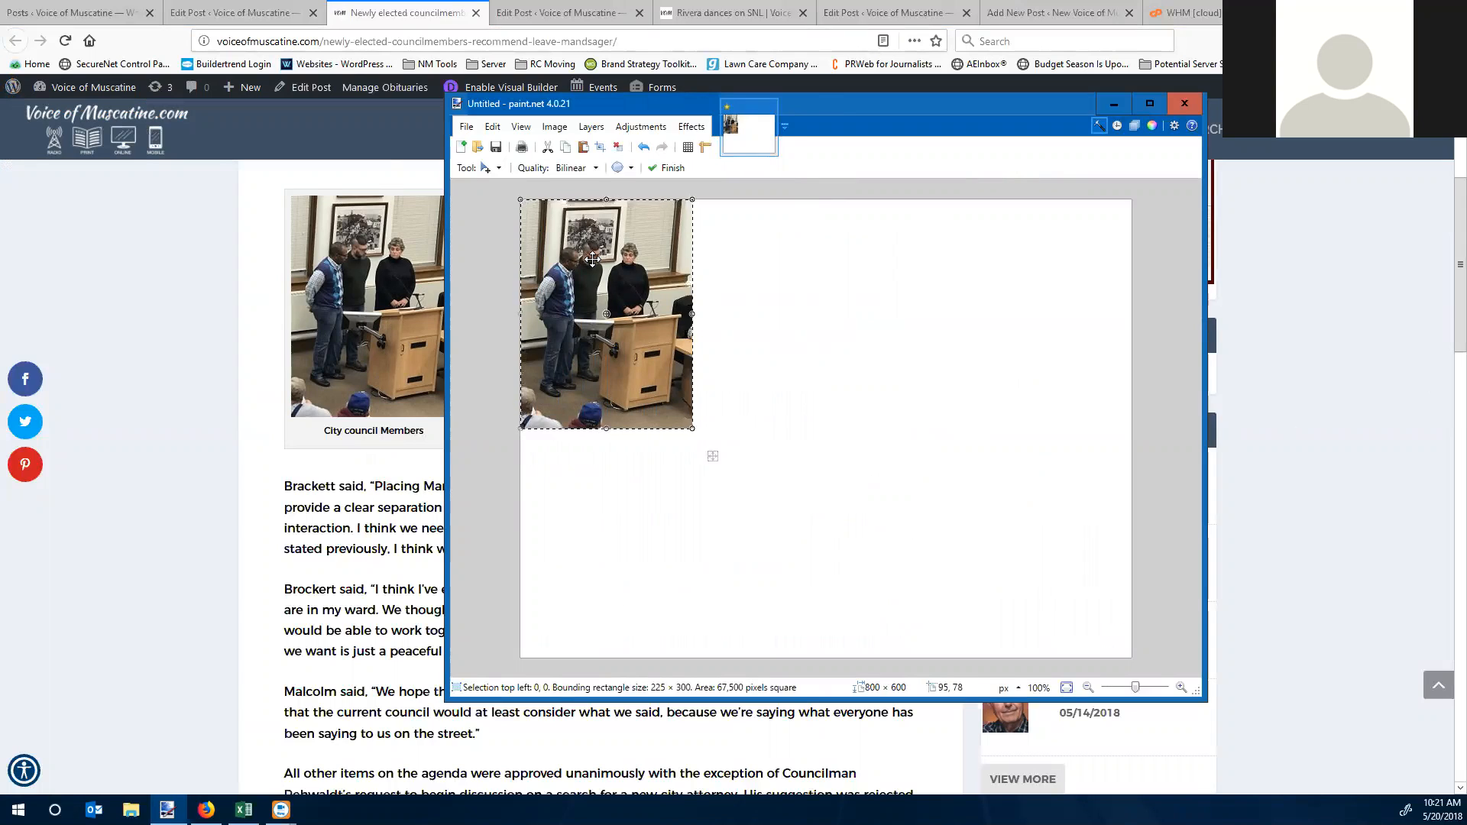
pyautogui.hotkey('ctrl', 'shift', 'x')
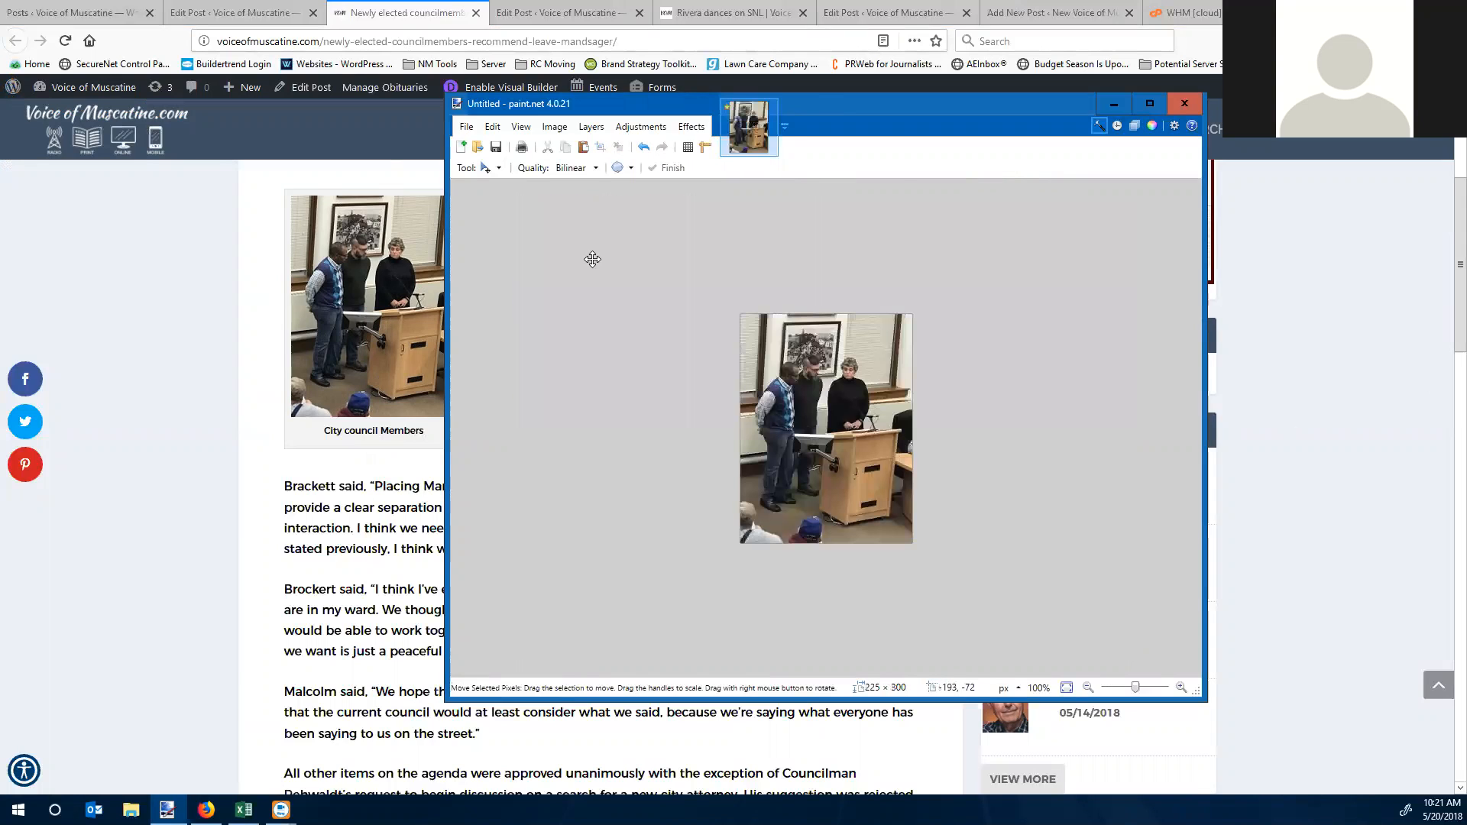
# Step: Begin saving the cropped photo as a new file and copy the old post's title for its file name
pyautogui.click(466, 126)
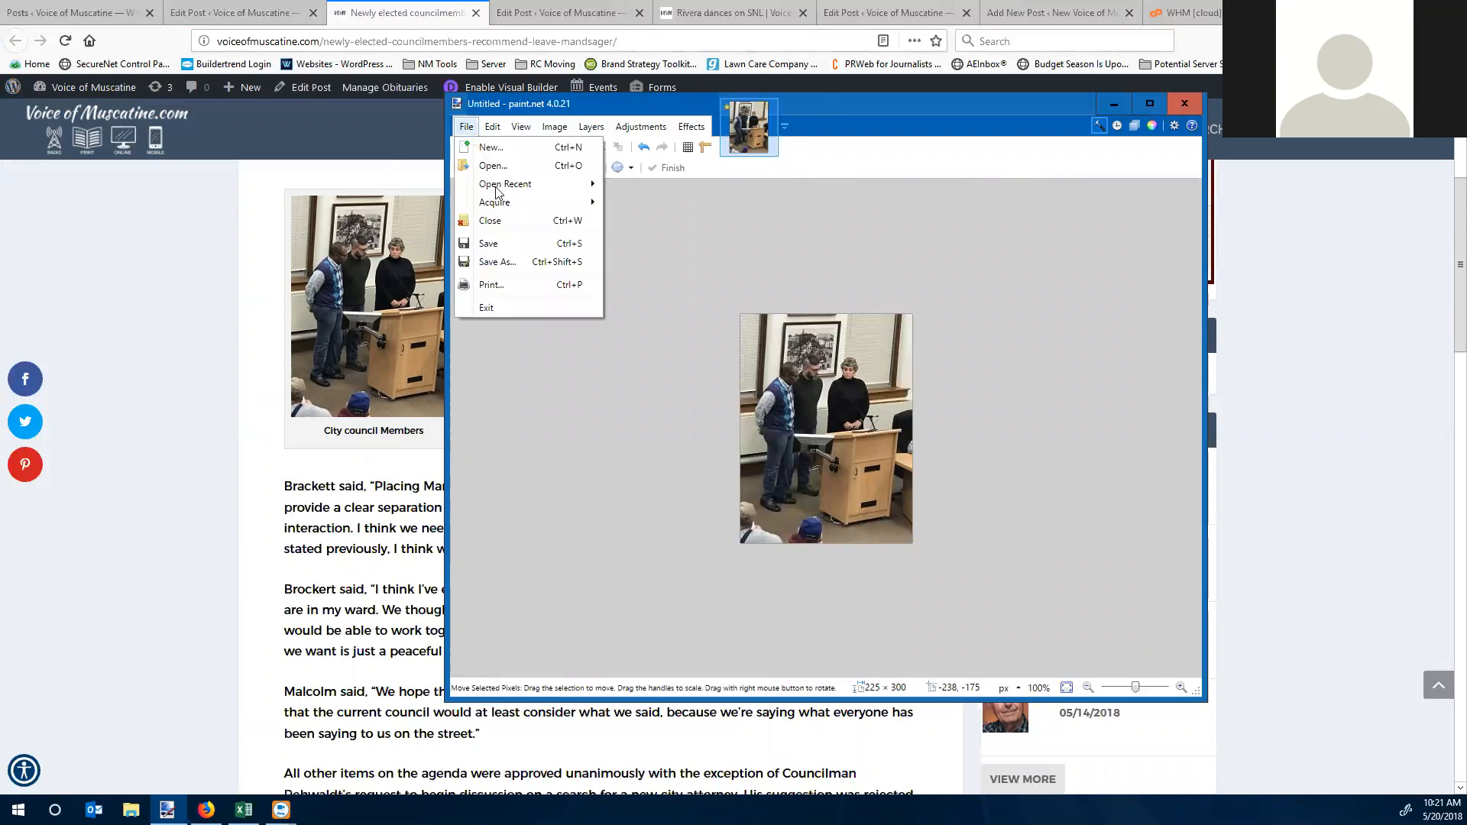
pyautogui.click(504, 262)
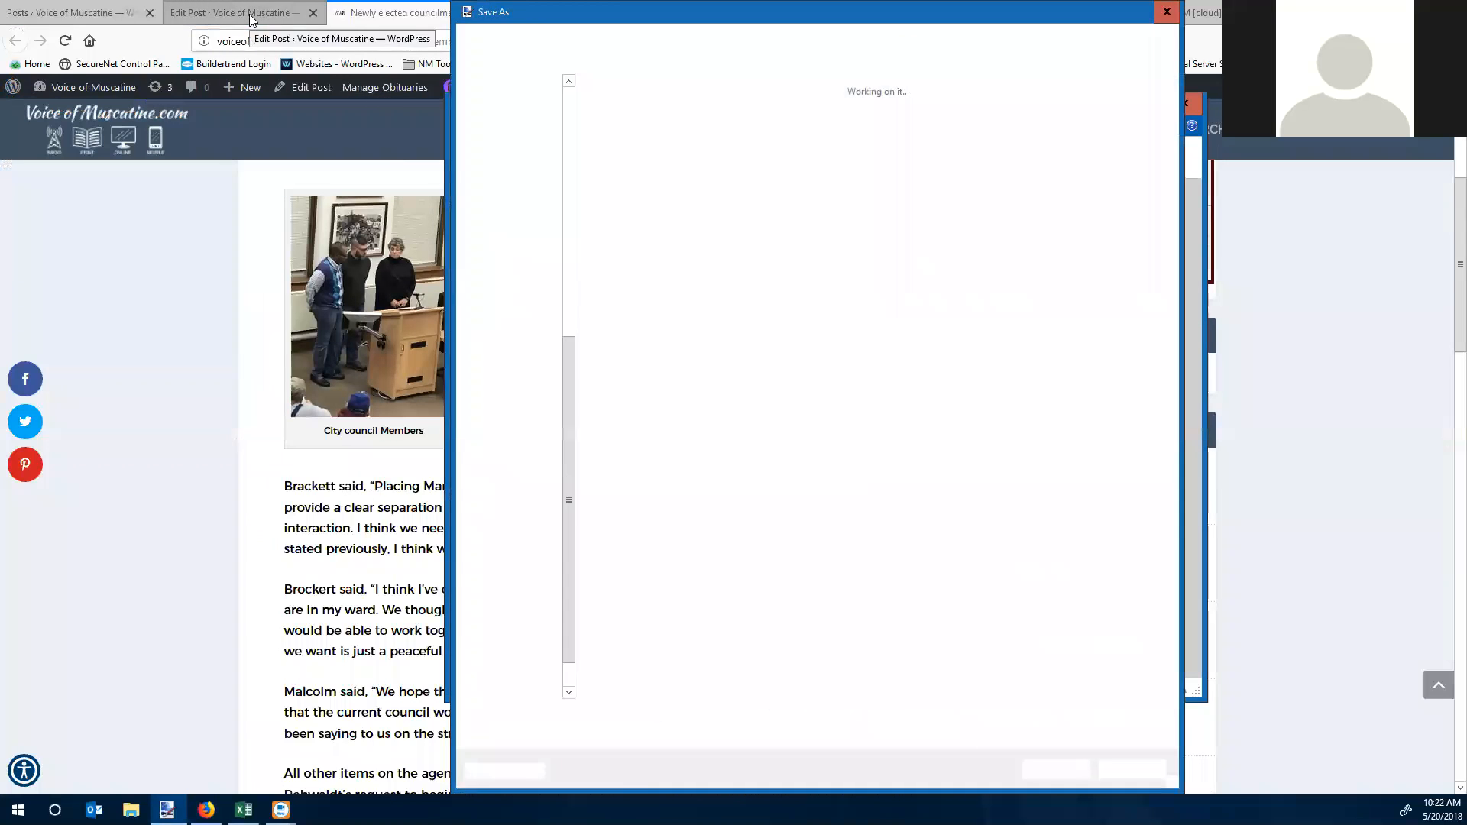
pyautogui.click(249, 14)
pyautogui.scroll(3, 542, 197)
pyautogui.moveTo(689, 167); pyautogui.dragTo(144, 162)
pyautogui.click(1024, 13)
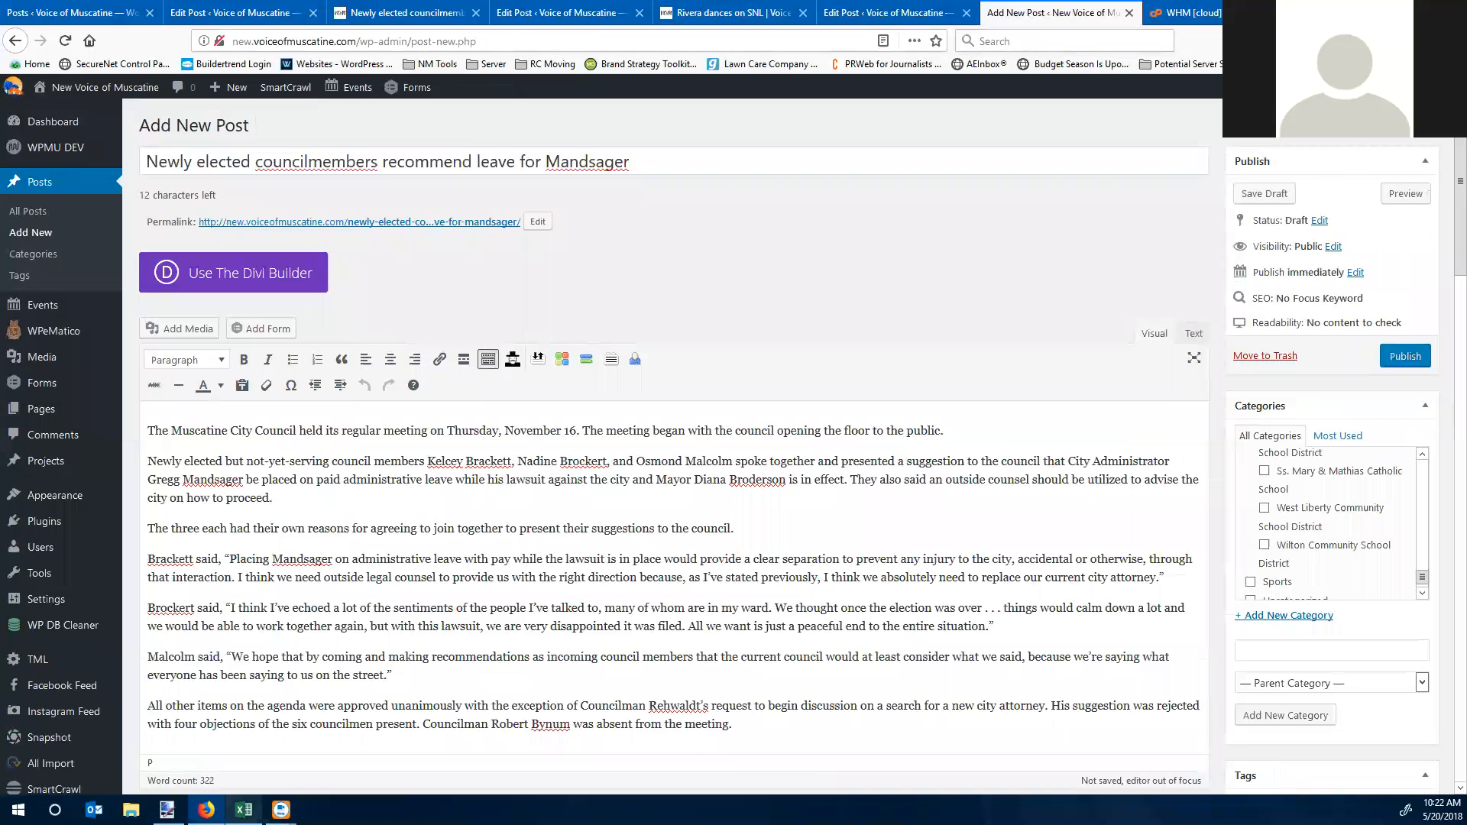
# Step: Save the photo to the Desktop as a PNG named "Newly elected councilmembers recommend leave for Mandsager" with auto-detected bit depth, and return to the new post
pyautogui.click(166, 810)
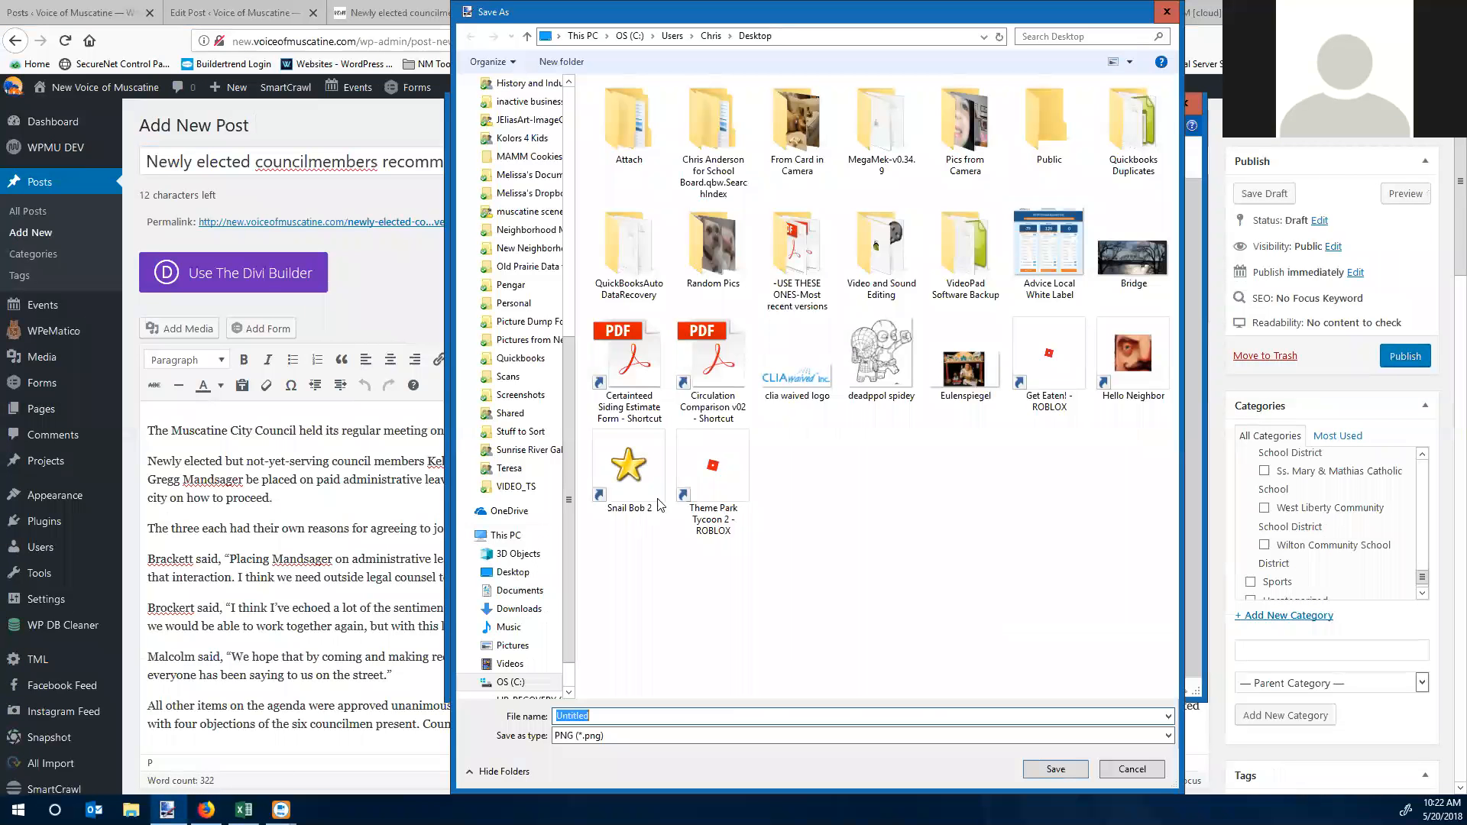
pyautogui.doubleClick(602, 717)
pyautogui.hotkey('ctrl', 'v')
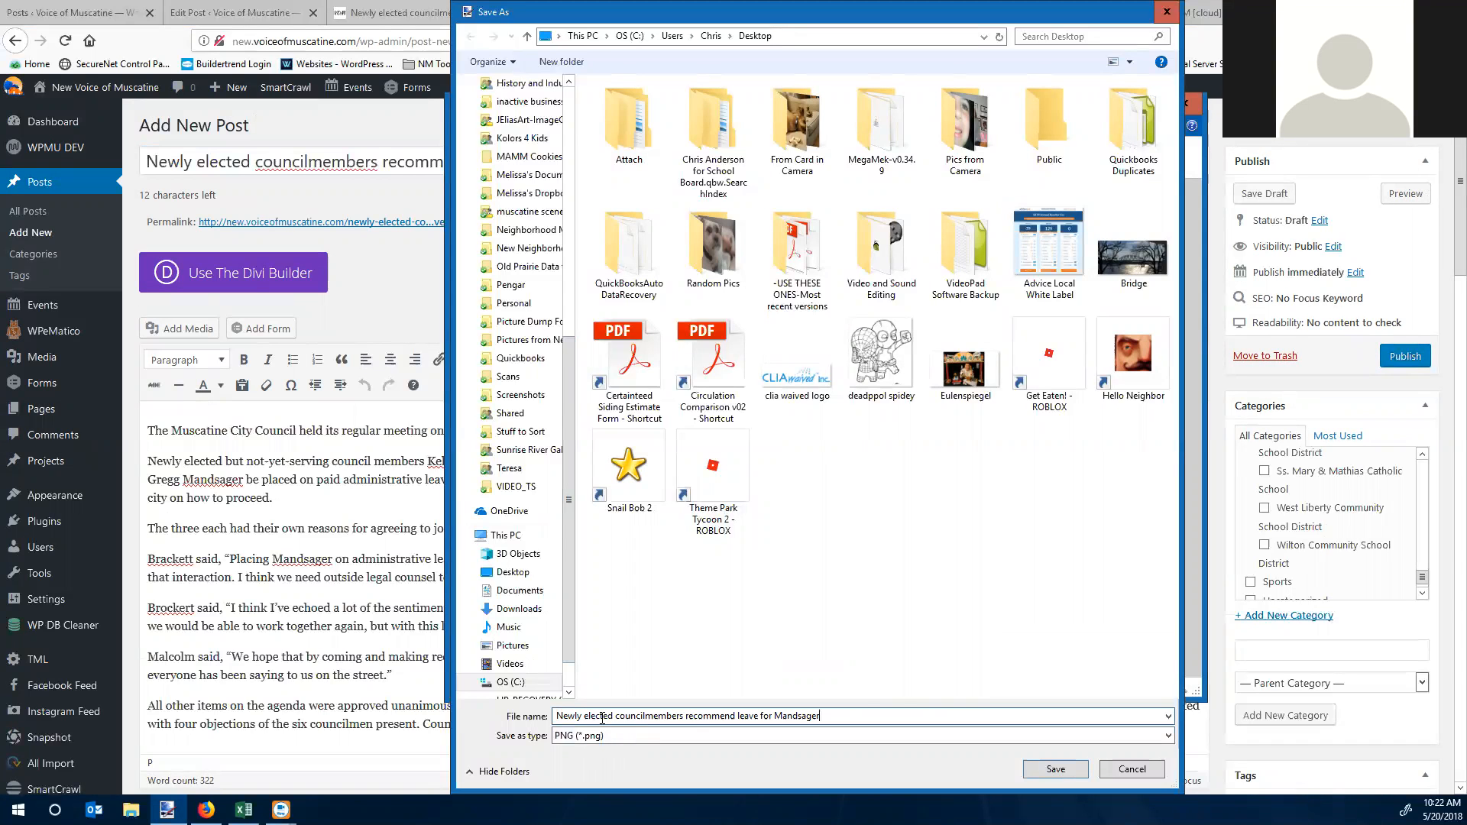
pyautogui.click(1056, 769)
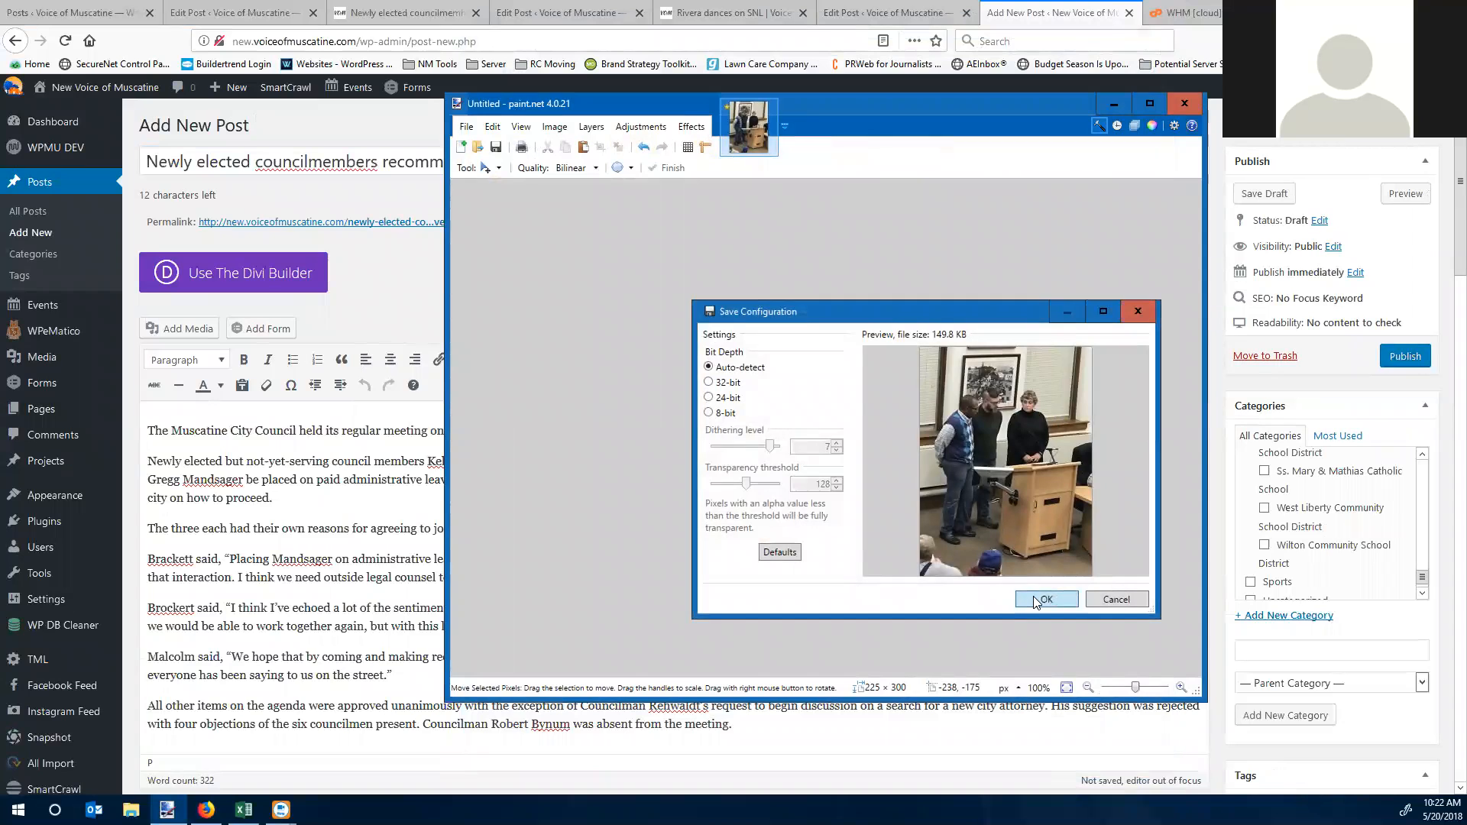
pyautogui.click(1036, 600)
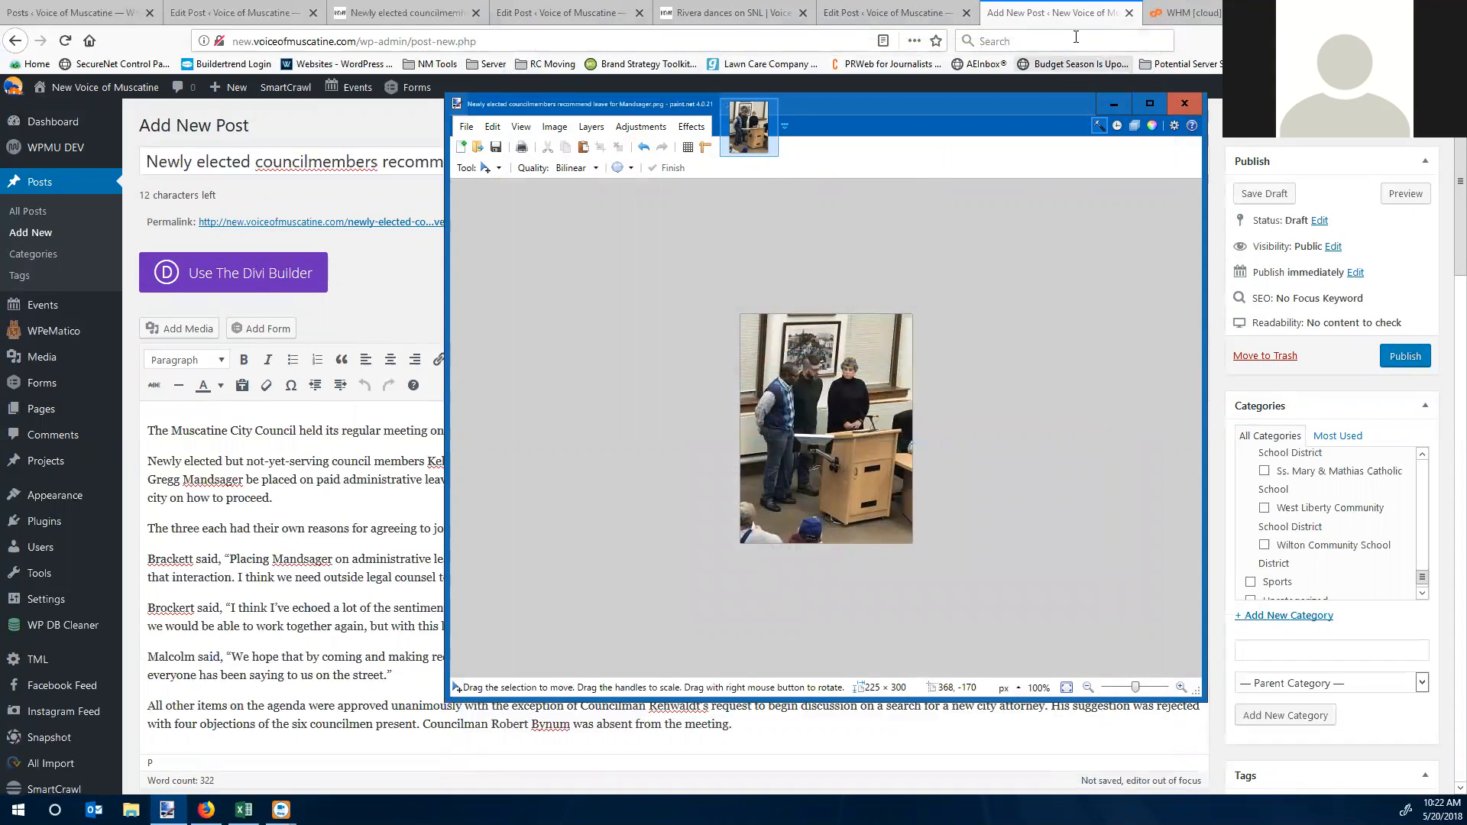
pyautogui.click(1121, 107)
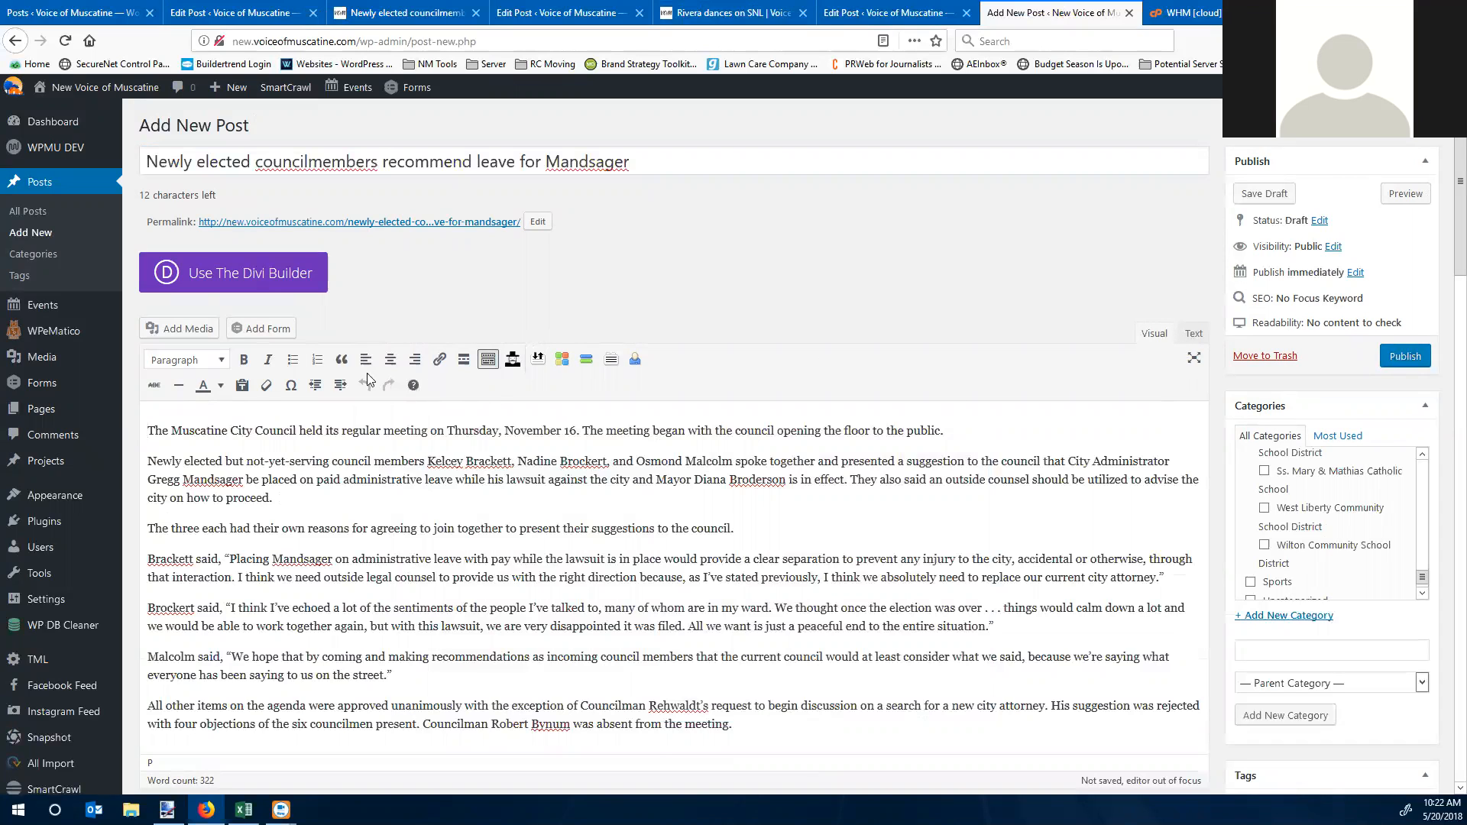
# Step: Upload the "Newly elected councilmembers recommend leave for Mandsager" image from the Desktop to the new post's media library
pyautogui.click(184, 330)
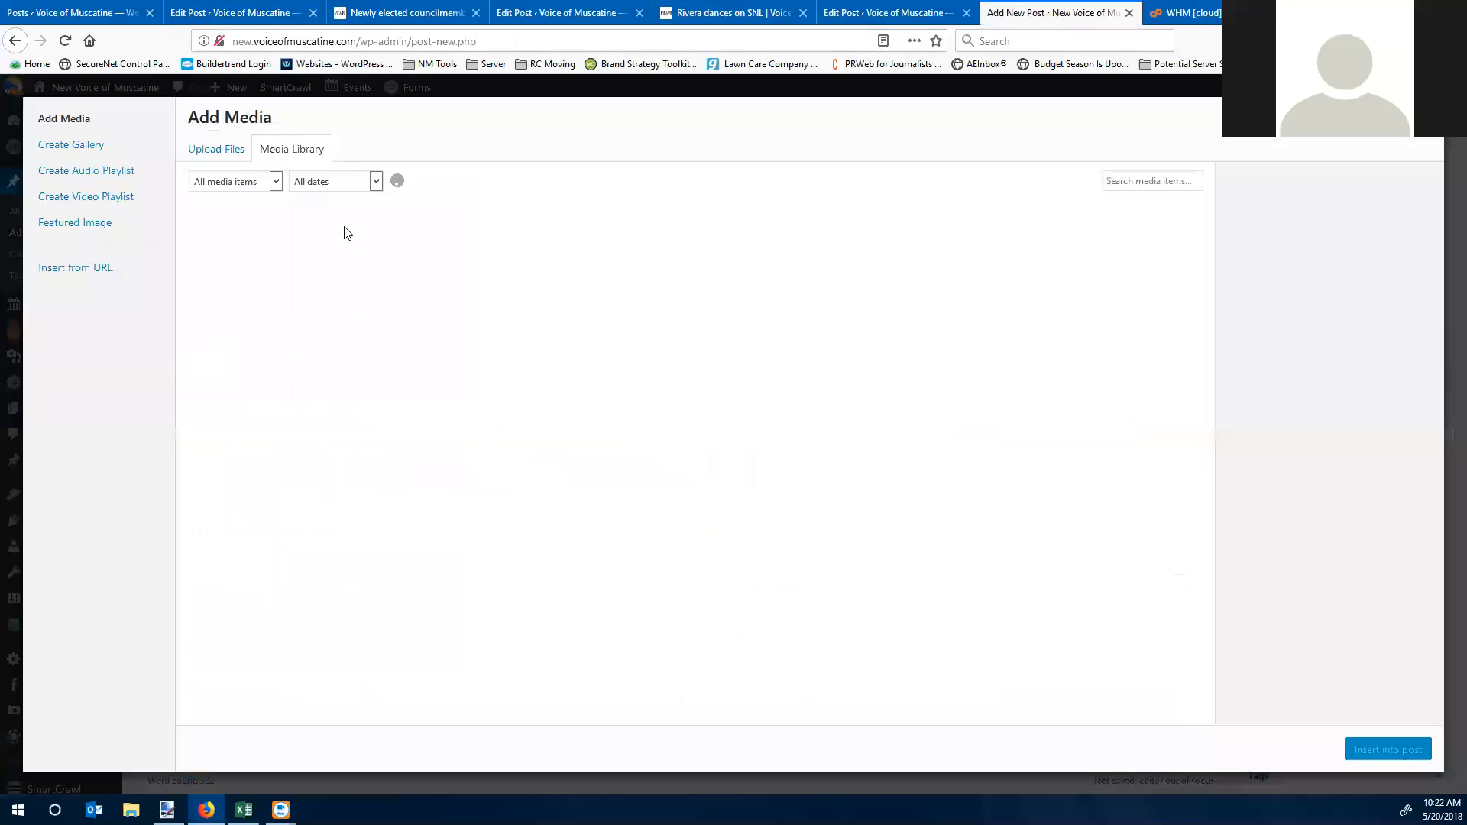
pyautogui.click(215, 153)
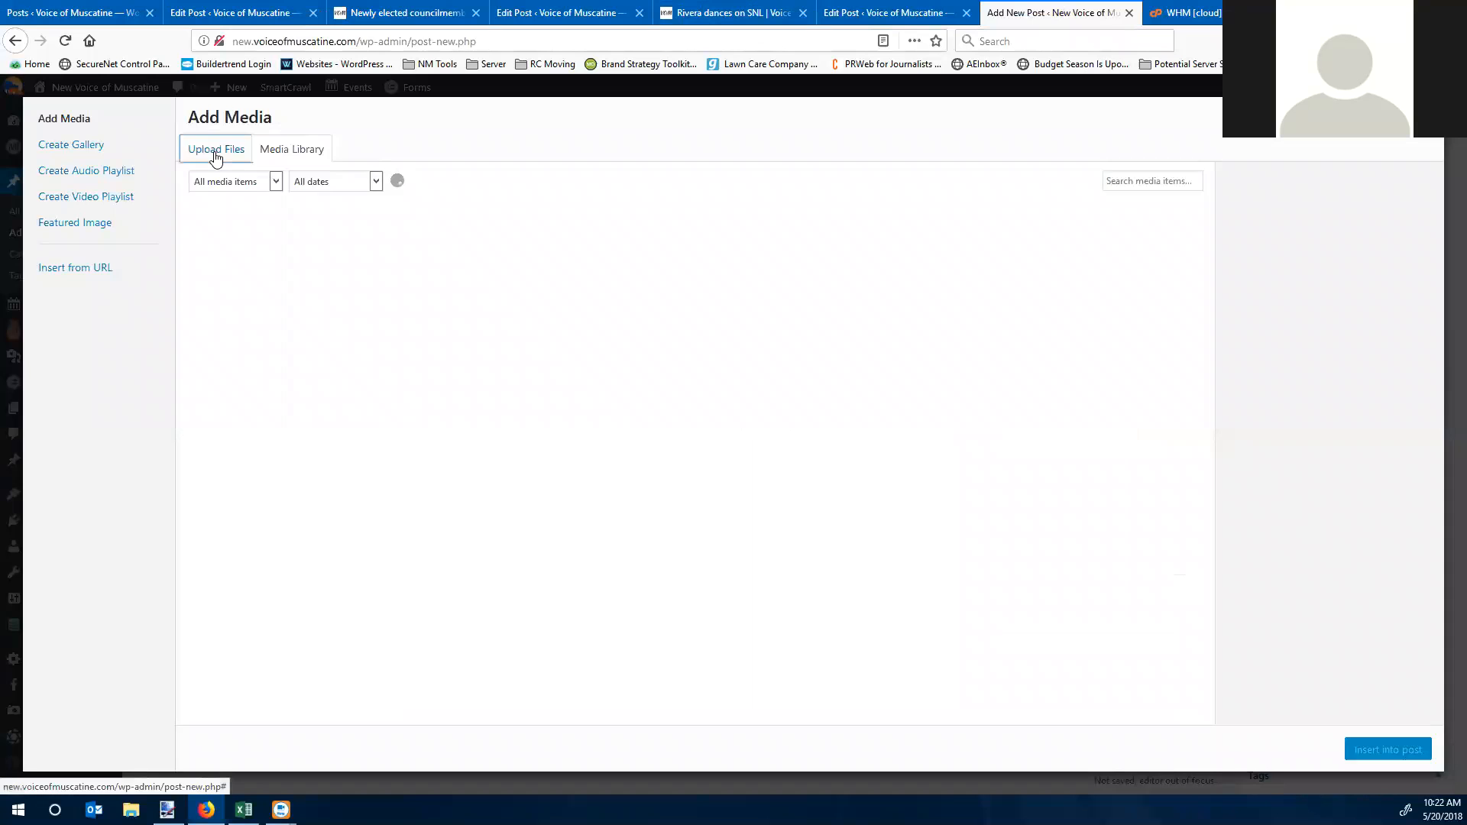
pyautogui.click(800, 411)
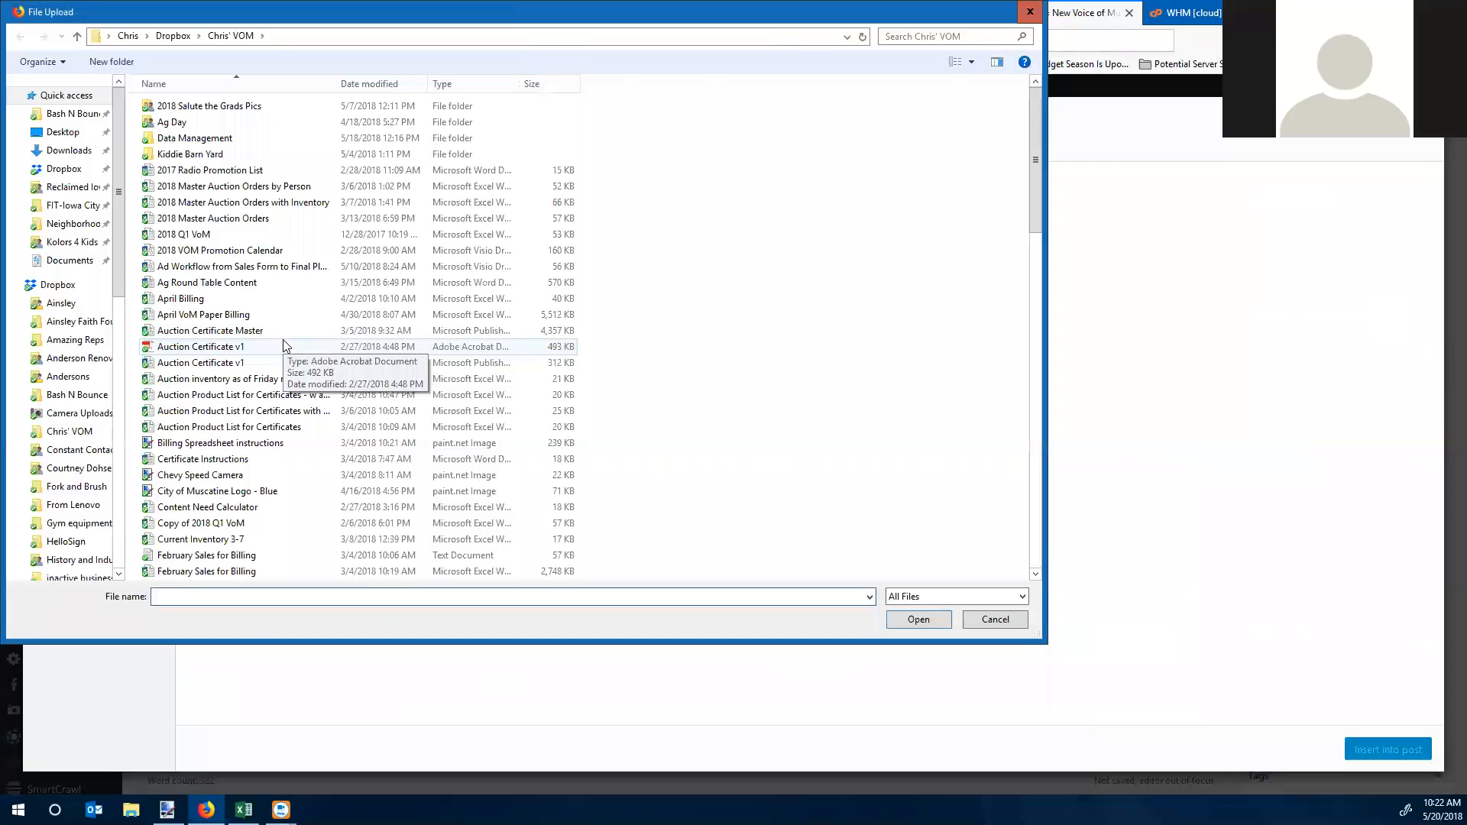
pyautogui.click(64, 136)
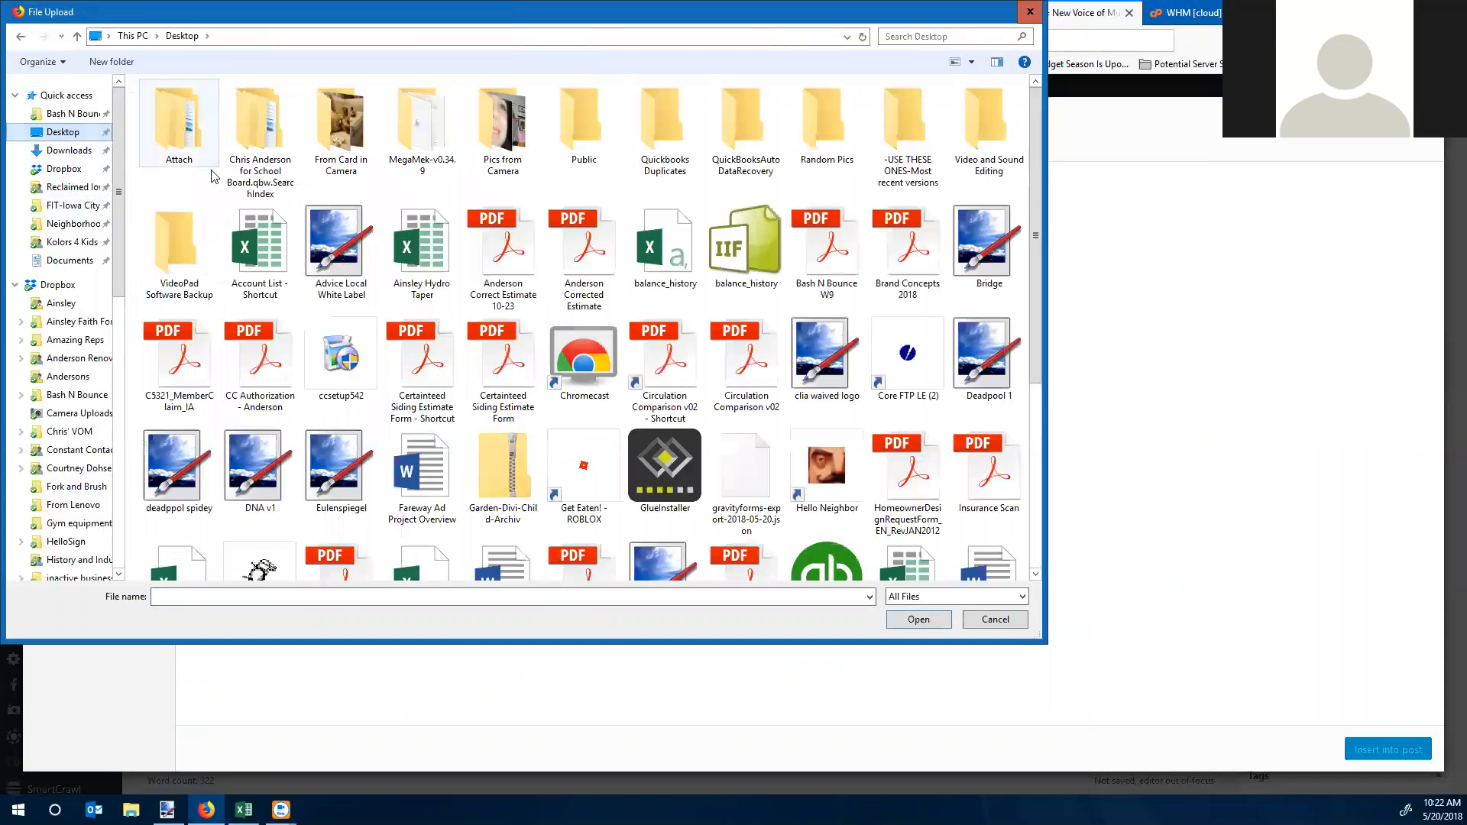
pyautogui.scroll(-3, 320, 285)
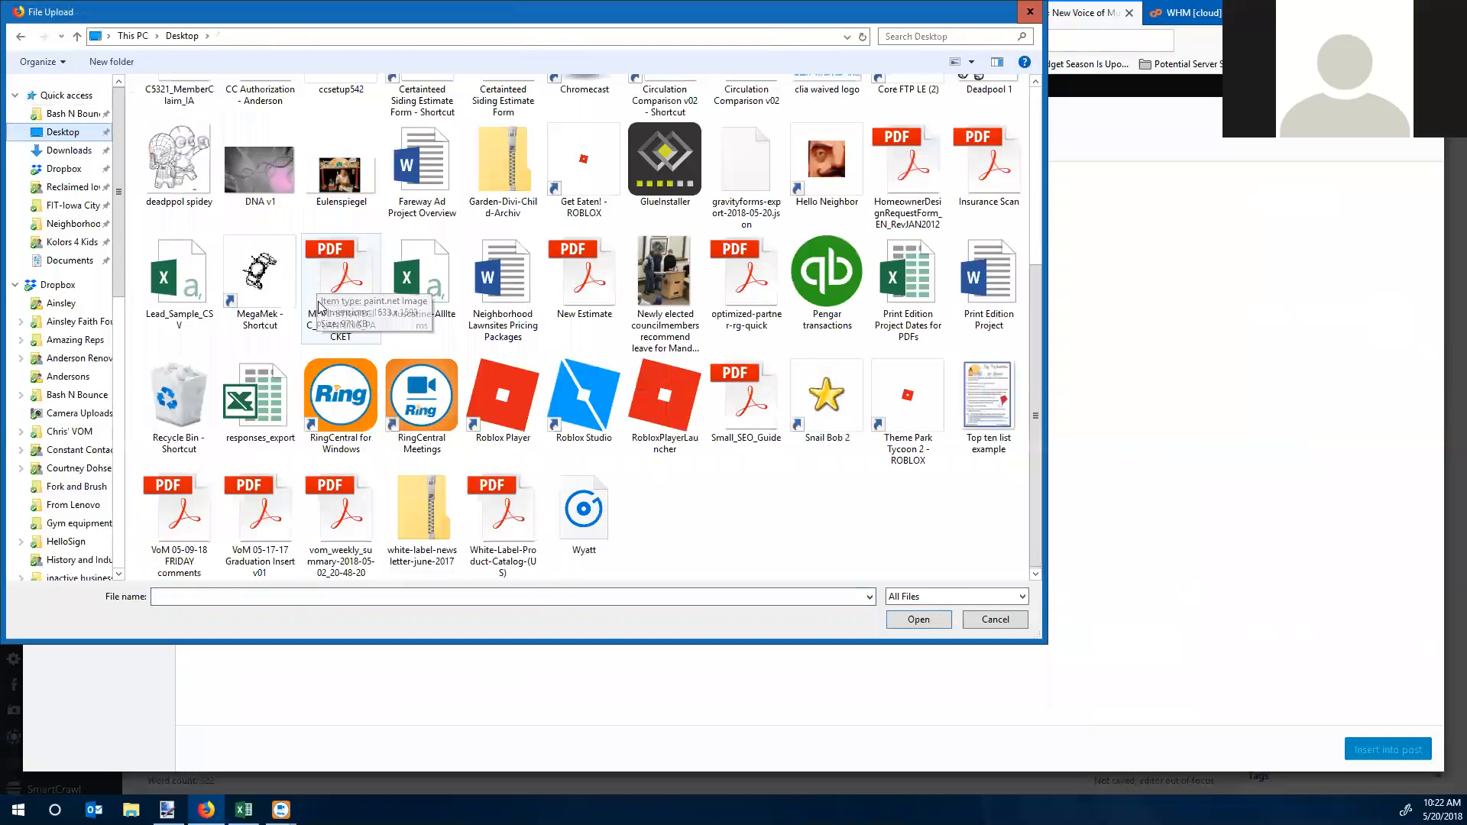
pyautogui.click(662, 282)
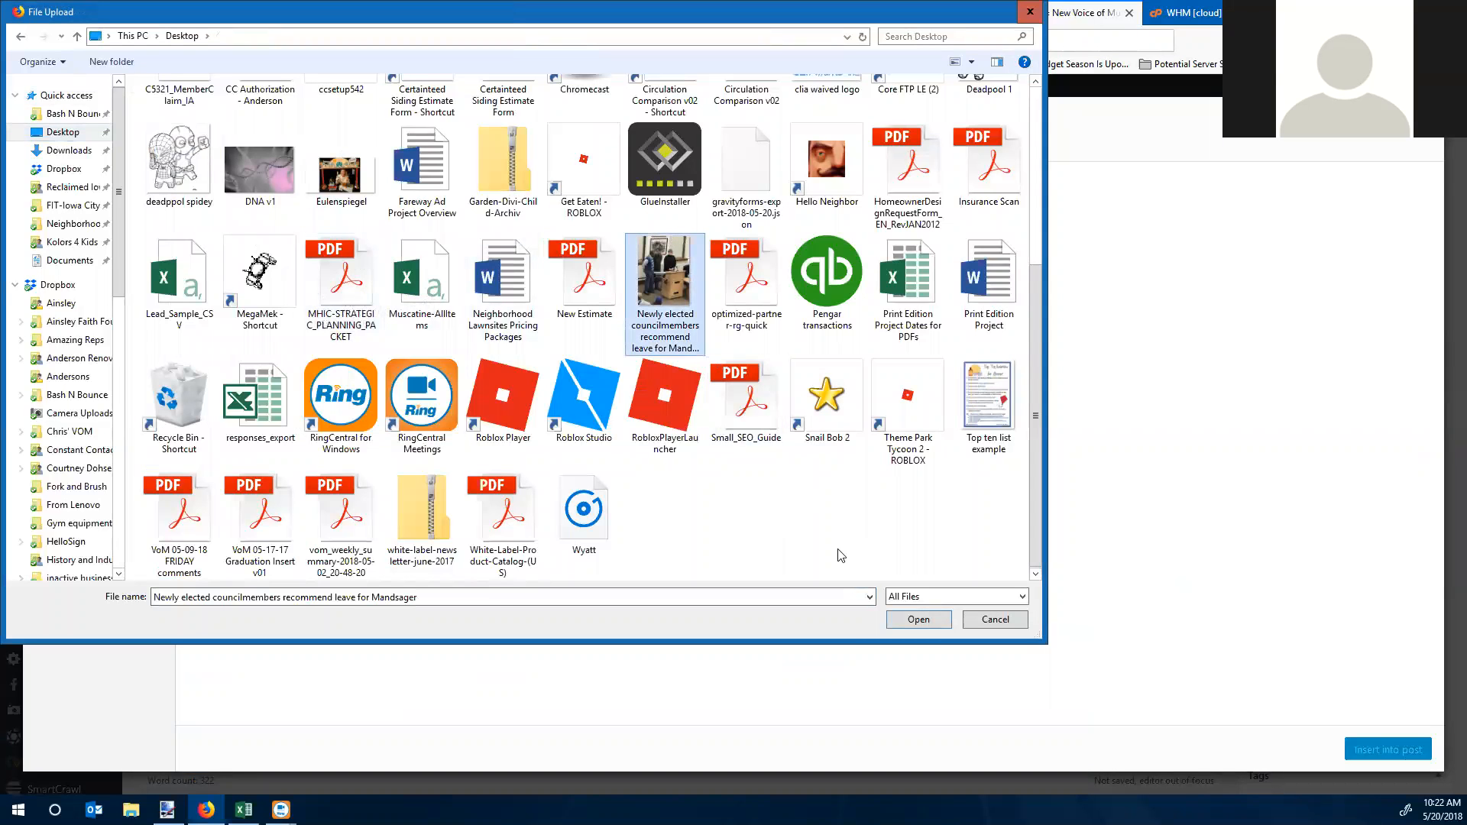
pyautogui.click(920, 623)
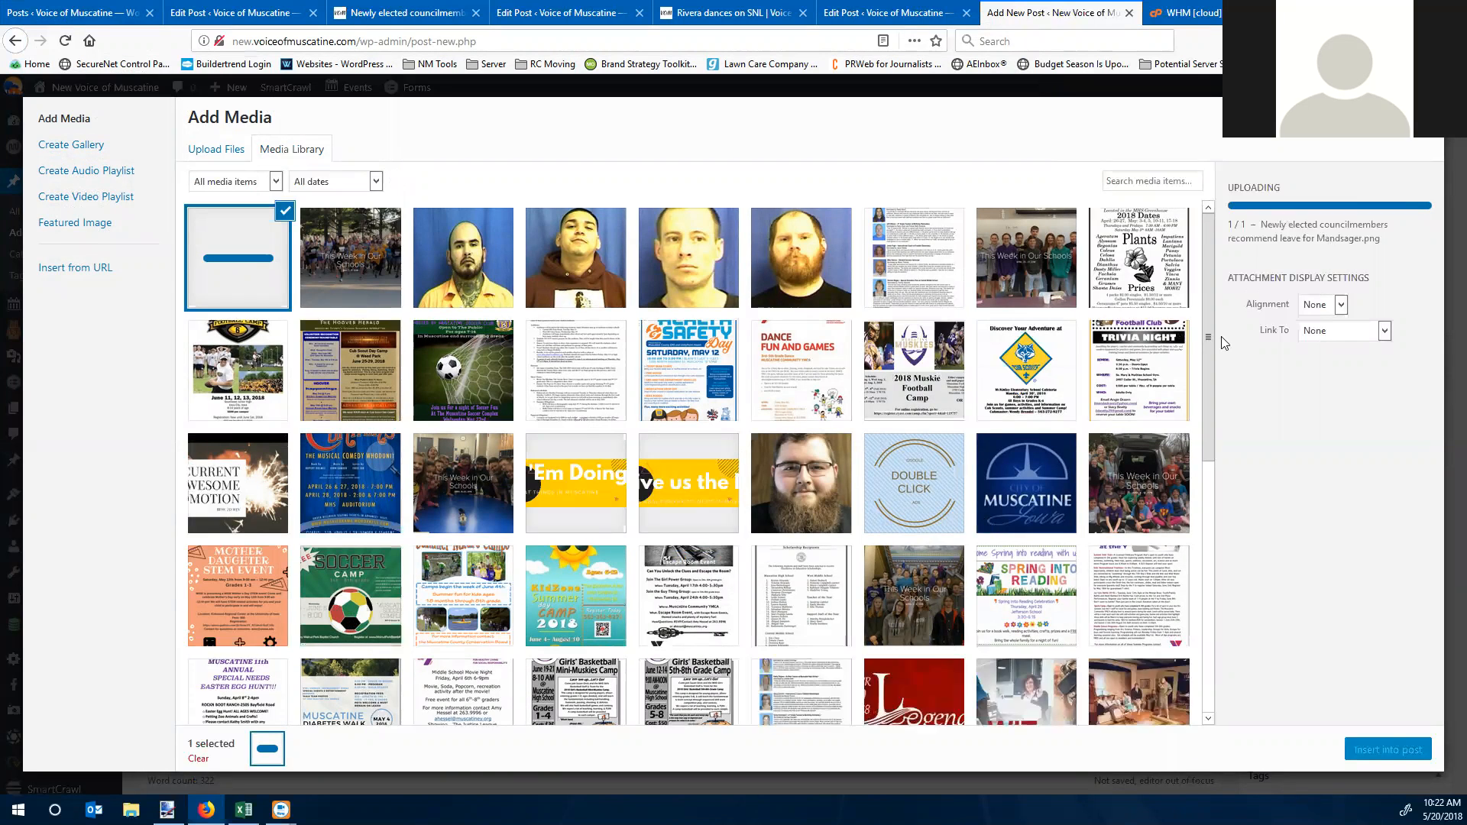
# Step: Set the uploaded photo's alignment to Left, keeping no link and Medium size, and insert it into the post
pyautogui.click(1314, 308)
pyautogui.click(1319, 326)
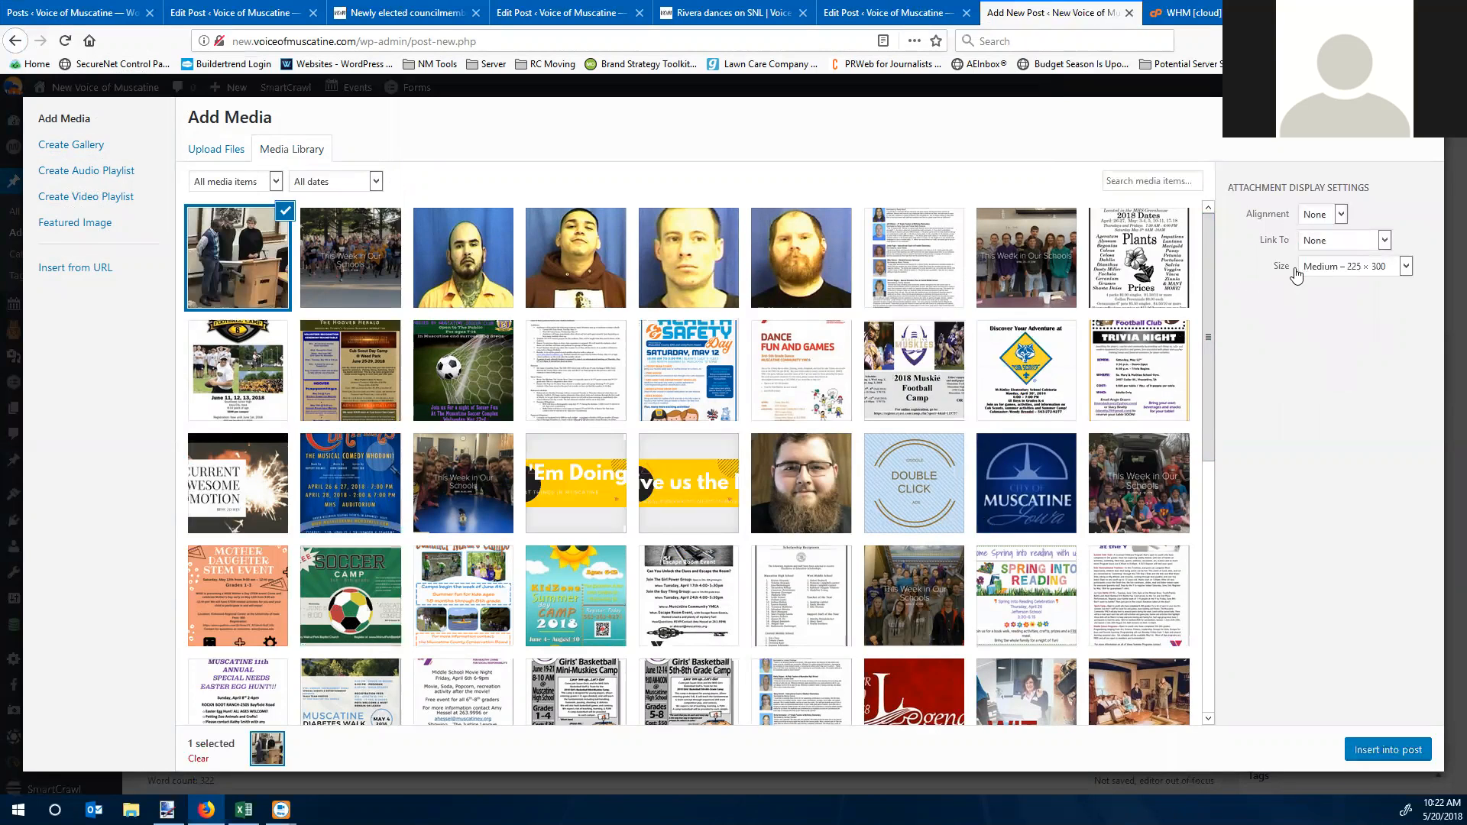
pyautogui.click(1322, 216)
pyautogui.click(1321, 237)
pyautogui.click(1323, 244)
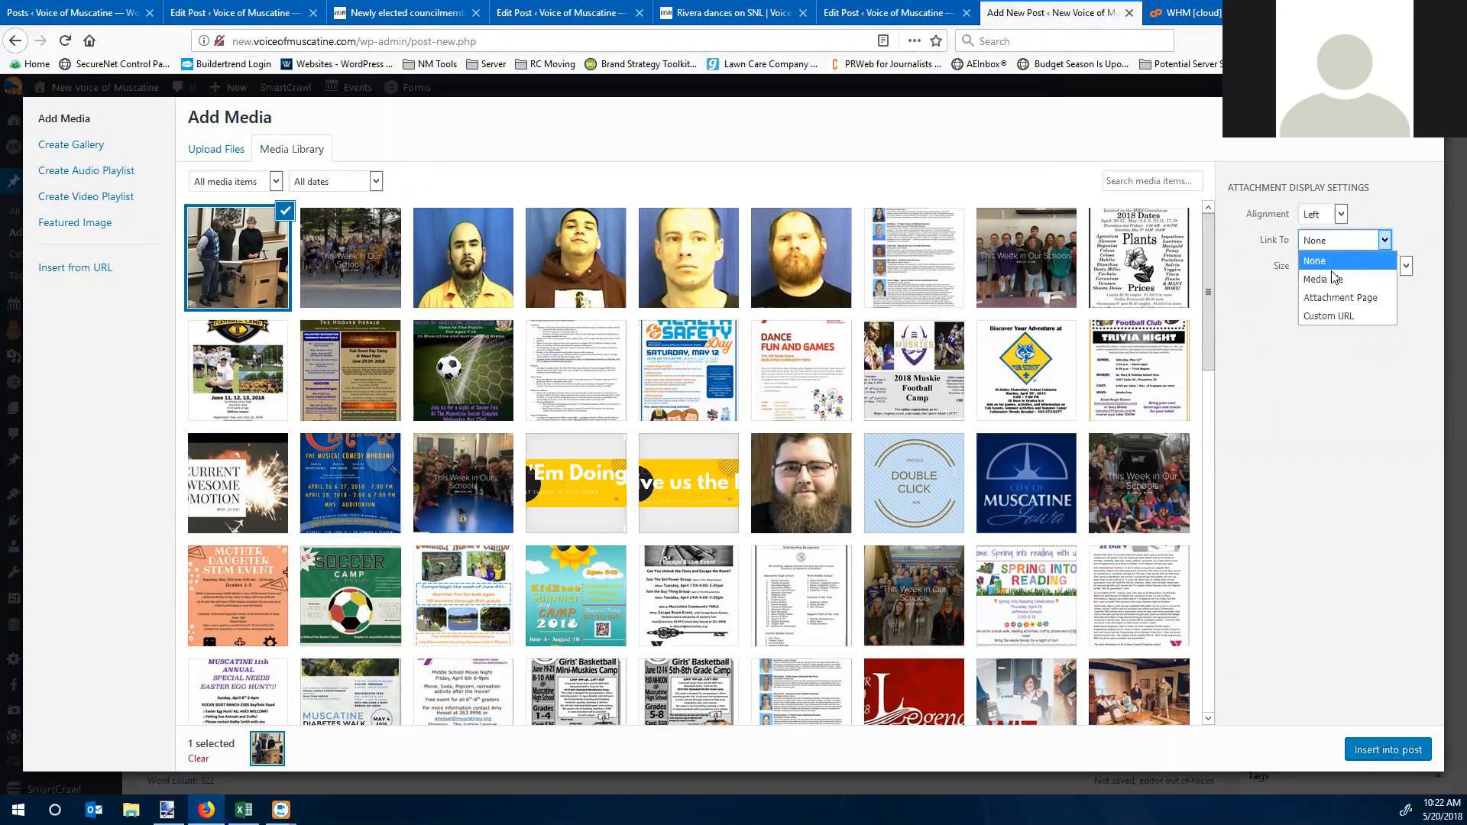
pyautogui.click(1343, 220)
pyautogui.click(1383, 219)
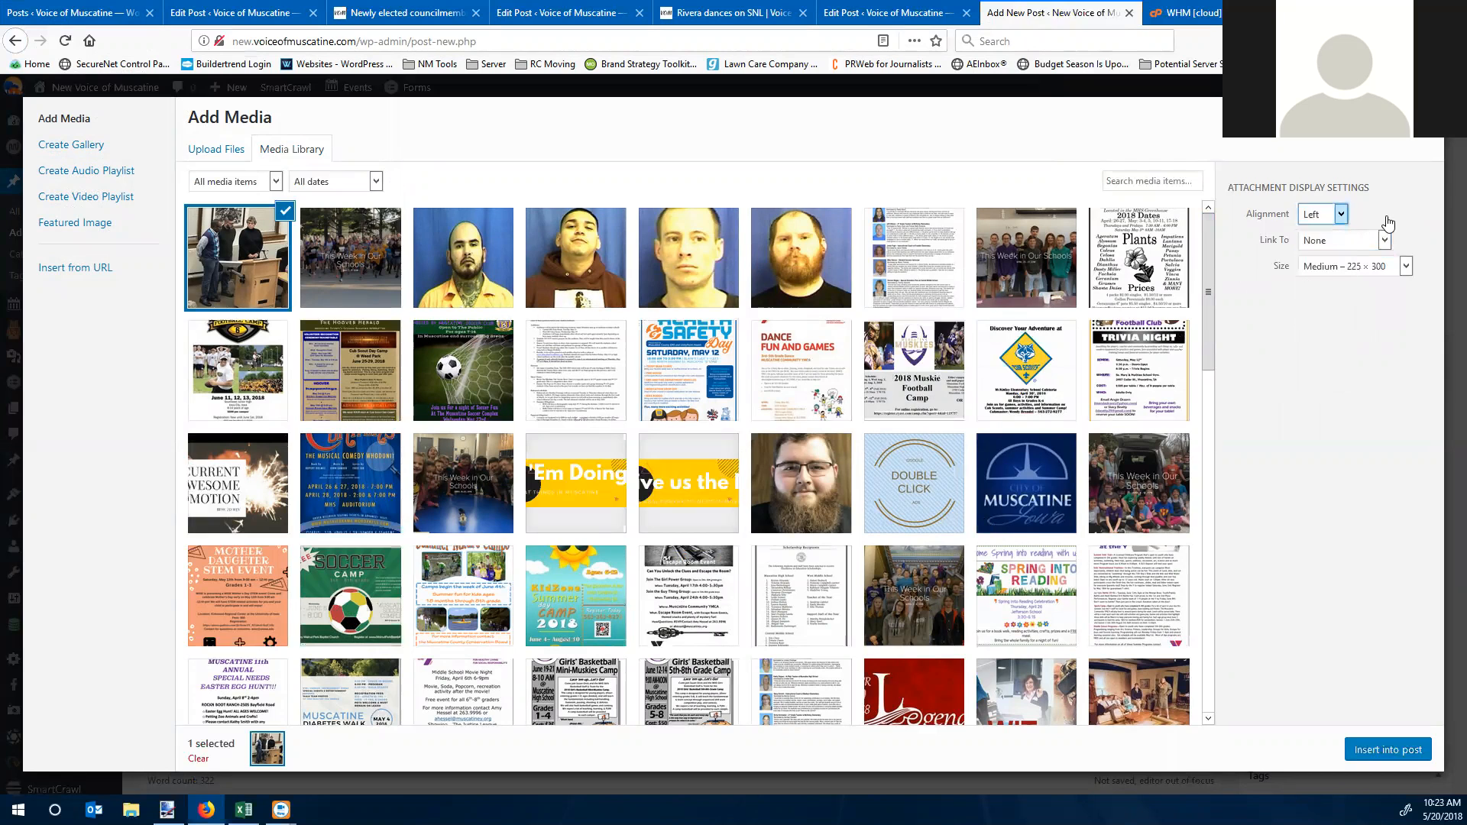
pyautogui.click(1366, 745)
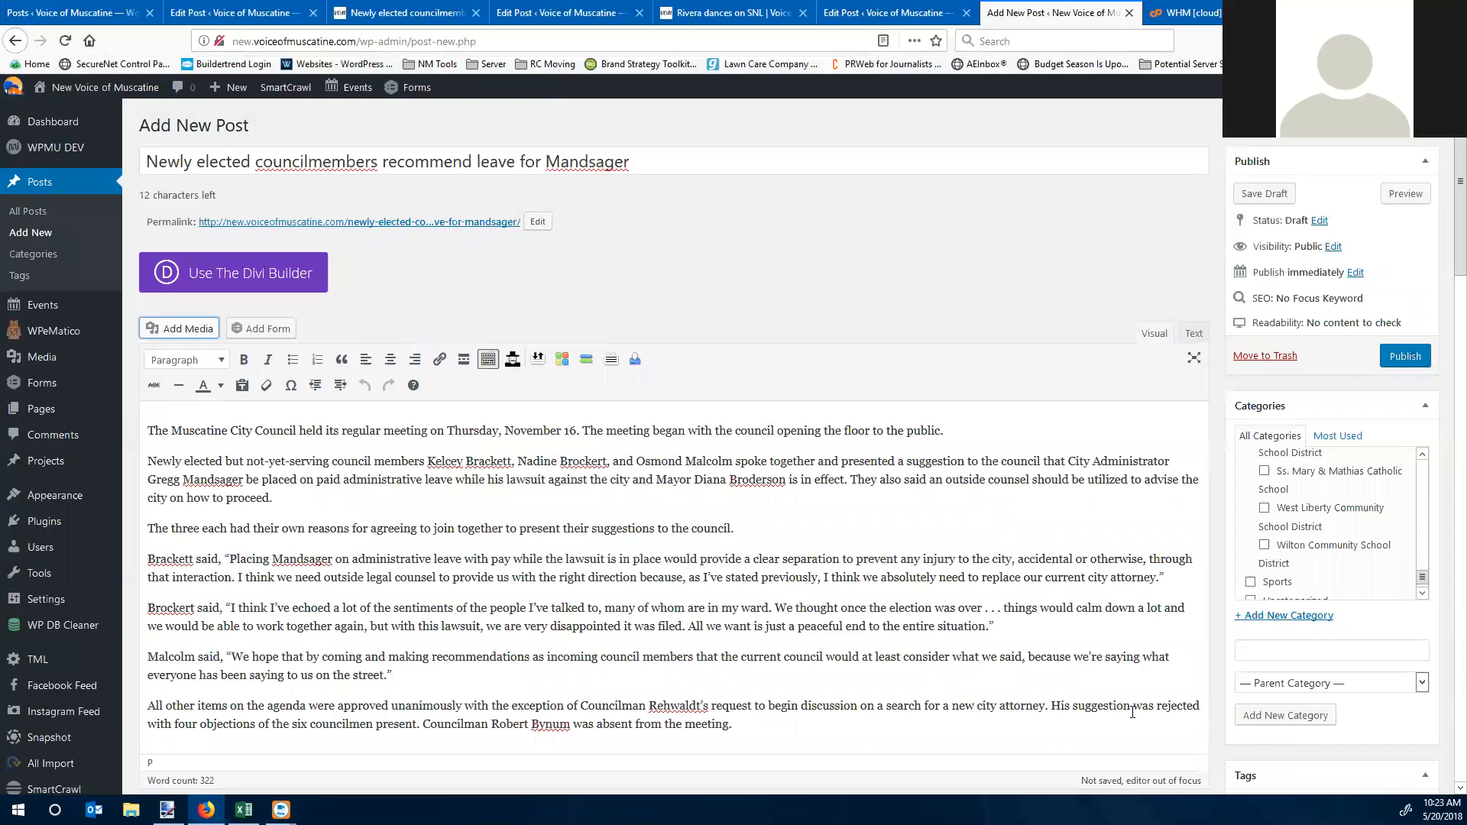
# Step: Place the photo at the very start of the post text, in front of the first paragraph
pyautogui.scroll(-5, 380, 525)
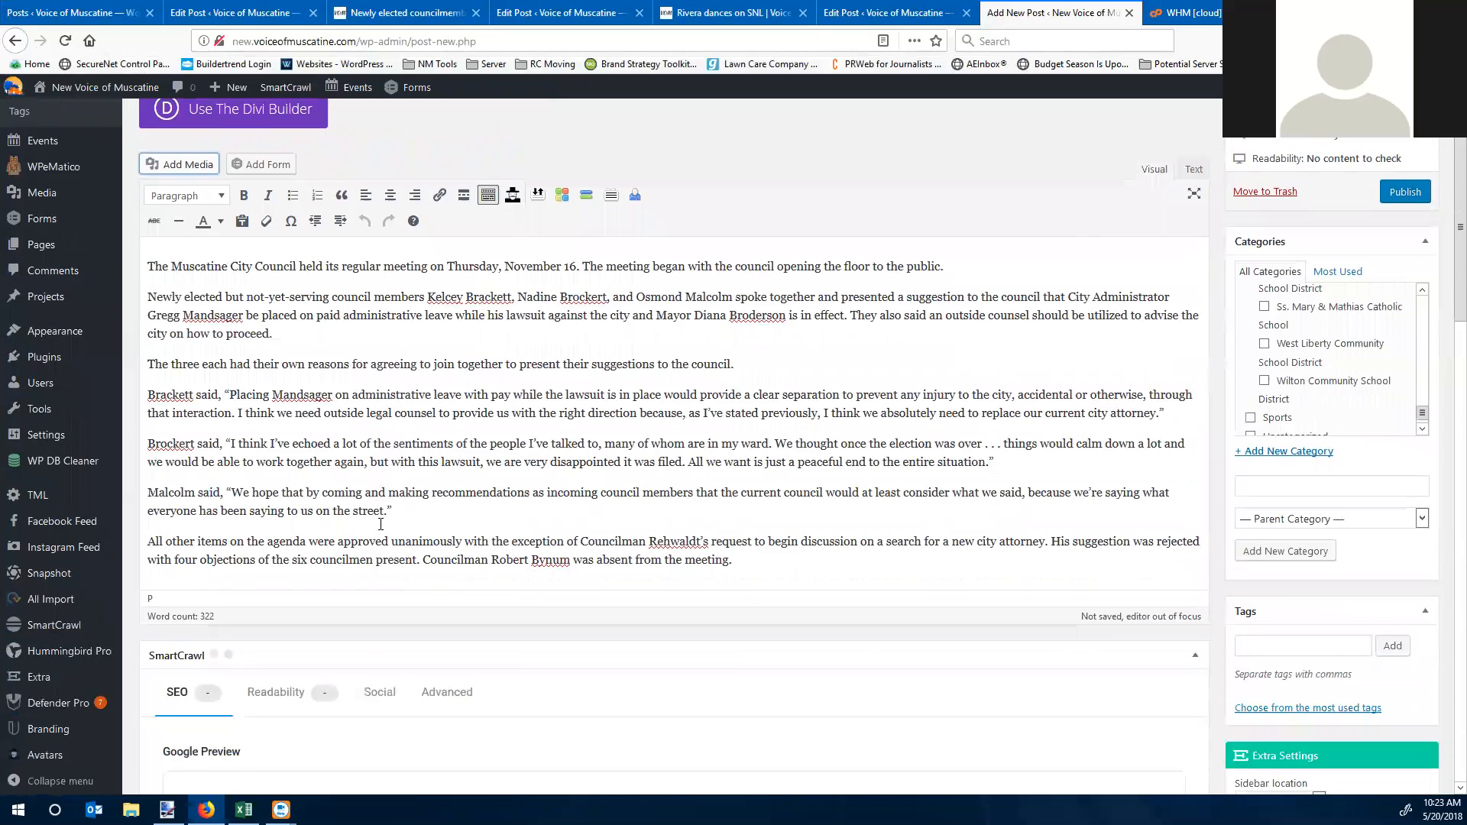
pyautogui.scroll(2, 528, 413)
pyautogui.click(153, 345)
pyautogui.hotkey('ctrl', 'v')
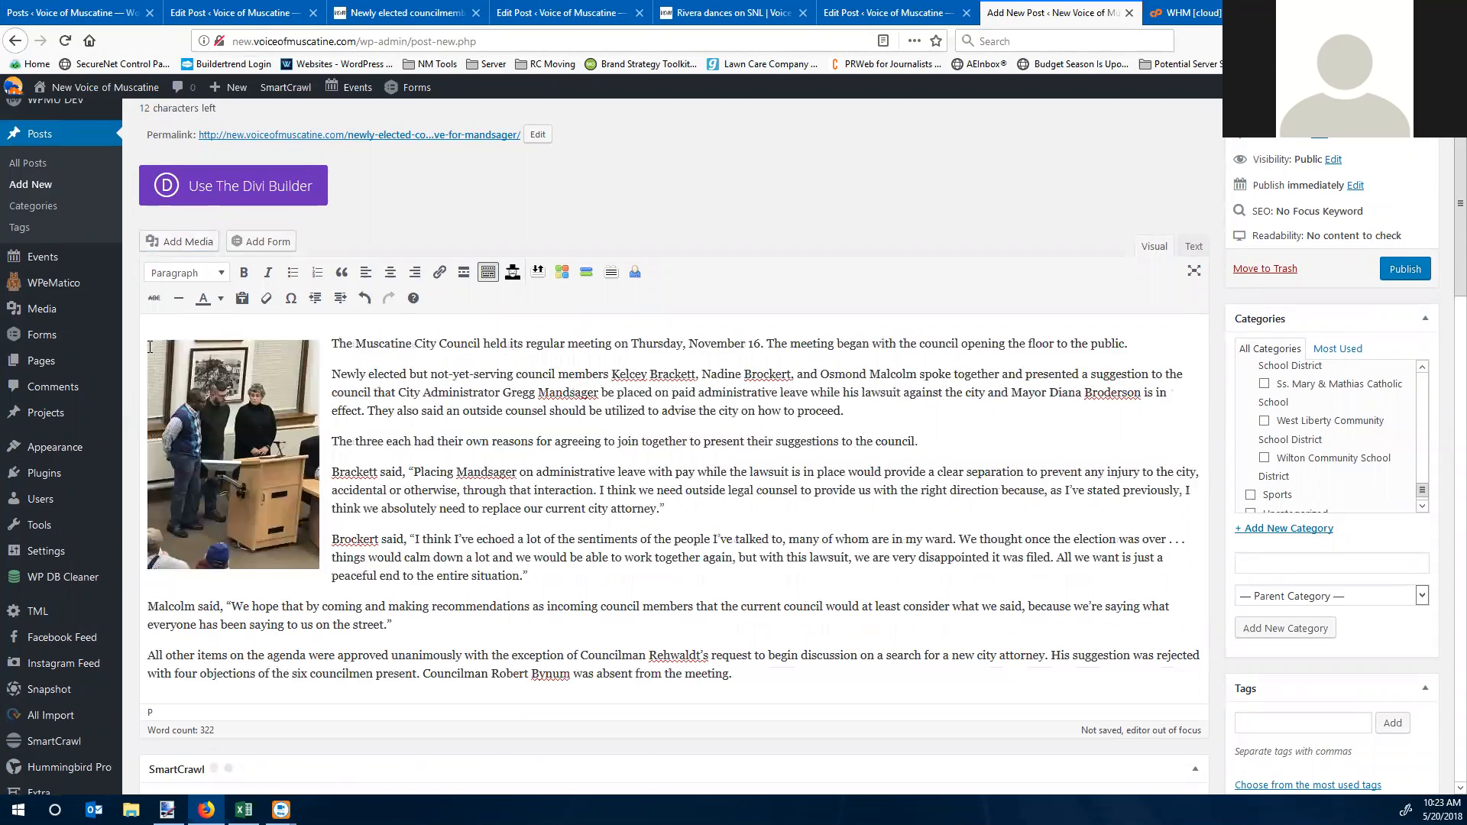
# Step: Copy the photo caption from the old post and give the new post's photo the caption "City council Members"
pyautogui.click(293, 426)
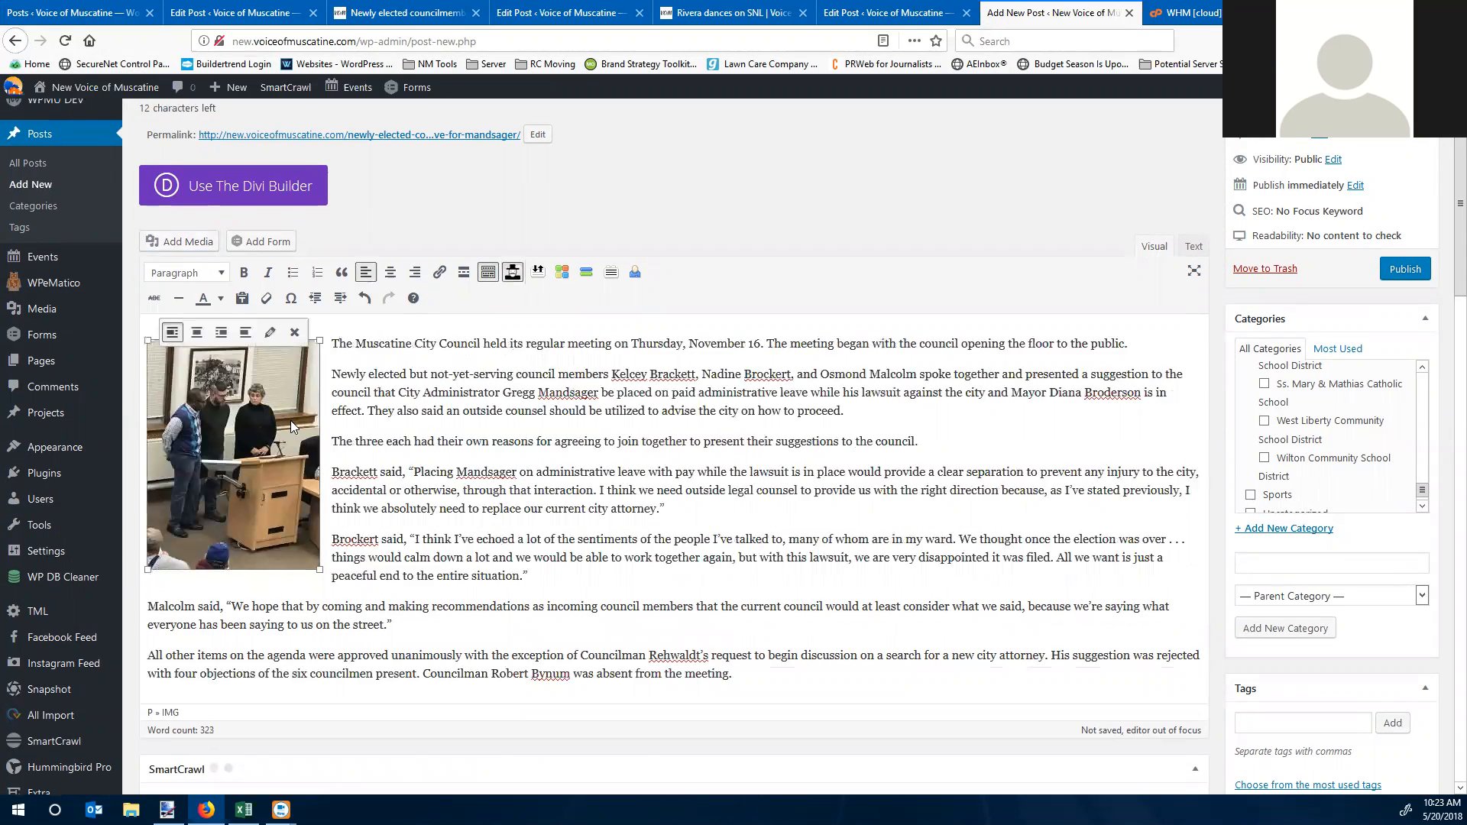
pyautogui.click(271, 334)
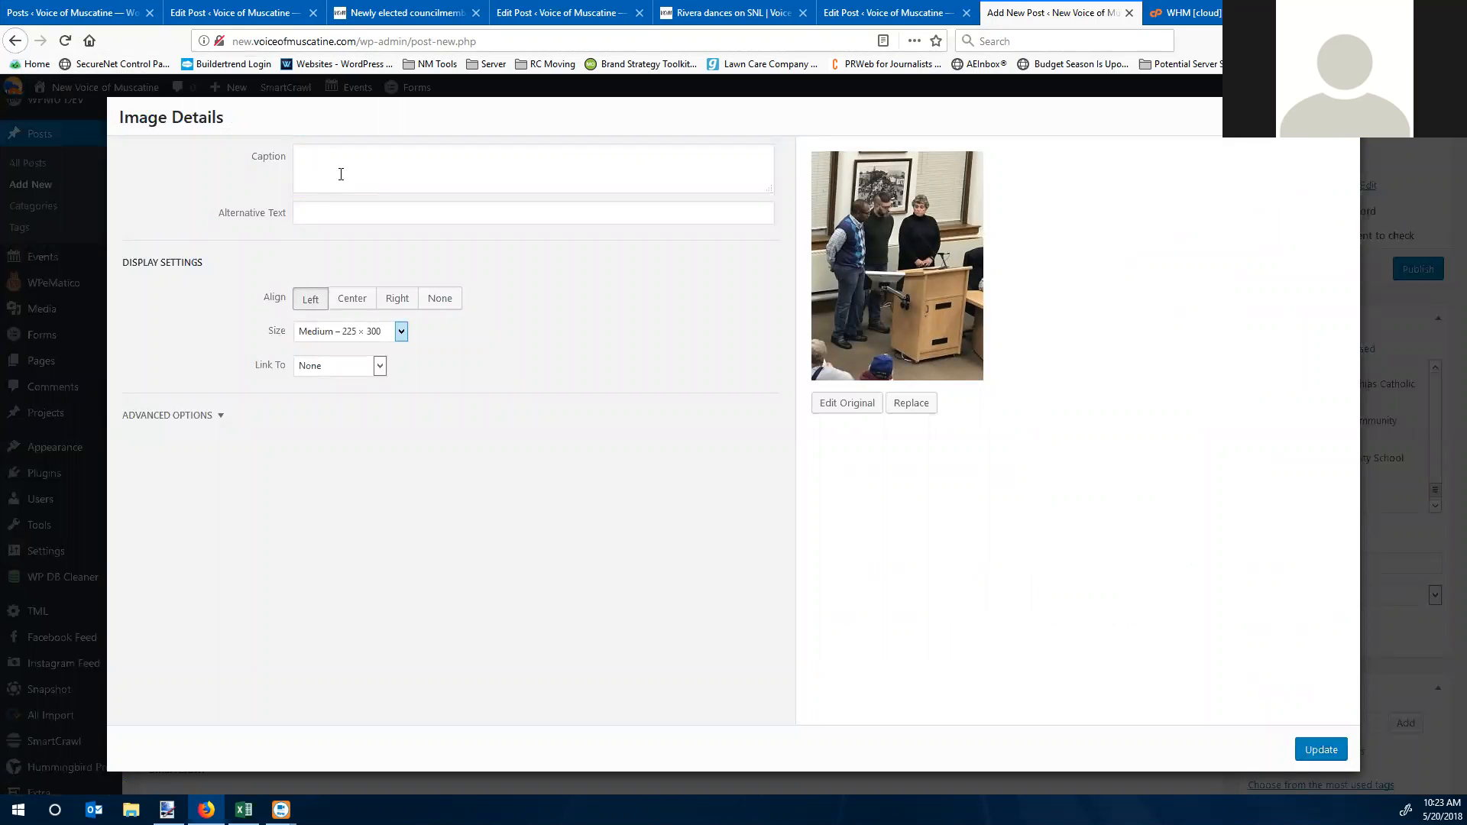
pyautogui.click(242, 13)
pyautogui.moveTo(252, 657); pyautogui.dragTo(151, 657)
pyautogui.hotkey('ctrl', 'c')
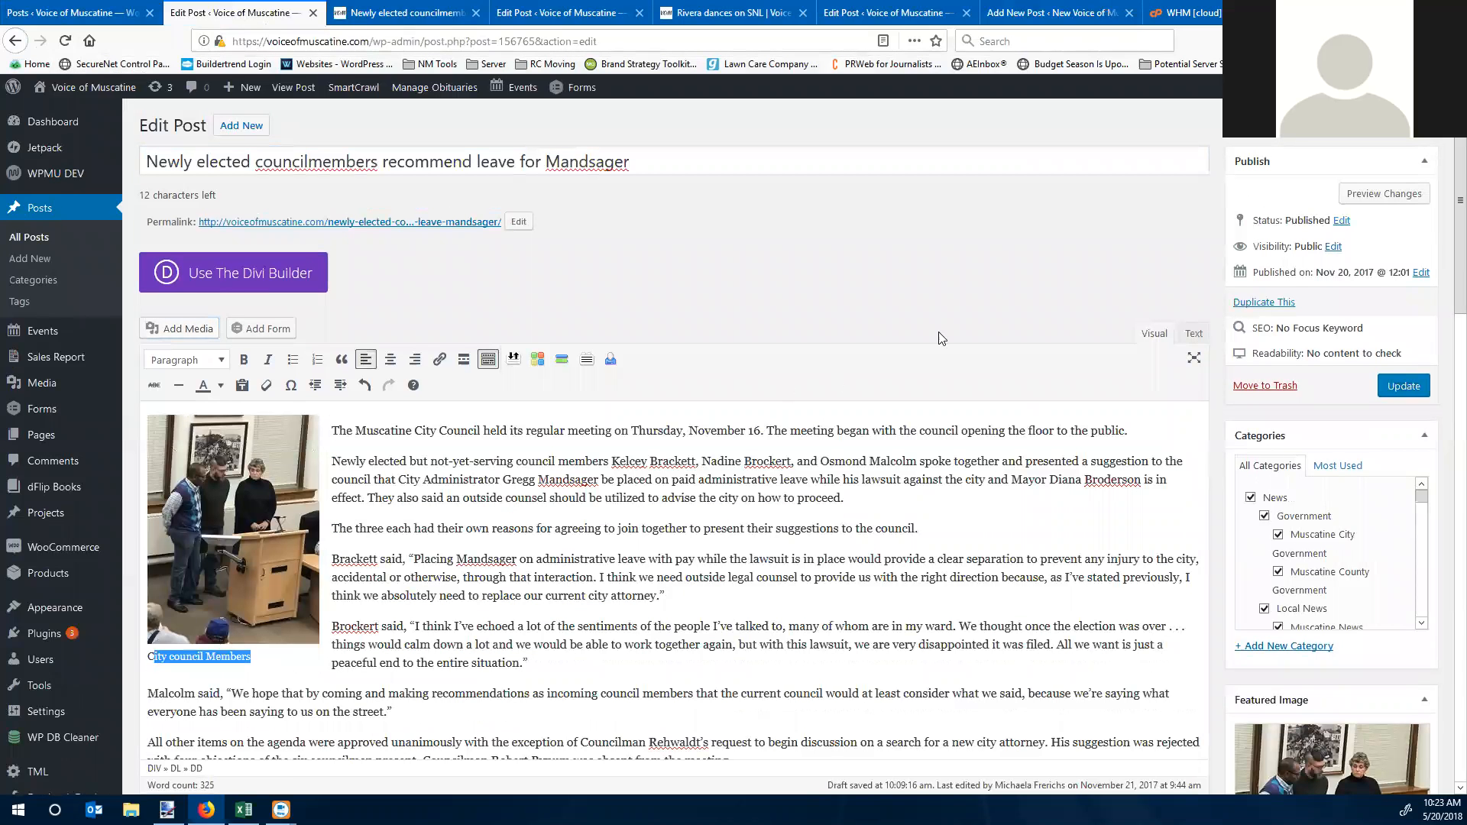
pyautogui.click(1064, 18)
pyautogui.click(560, 168)
pyautogui.hotkey('ctrl', 'v')
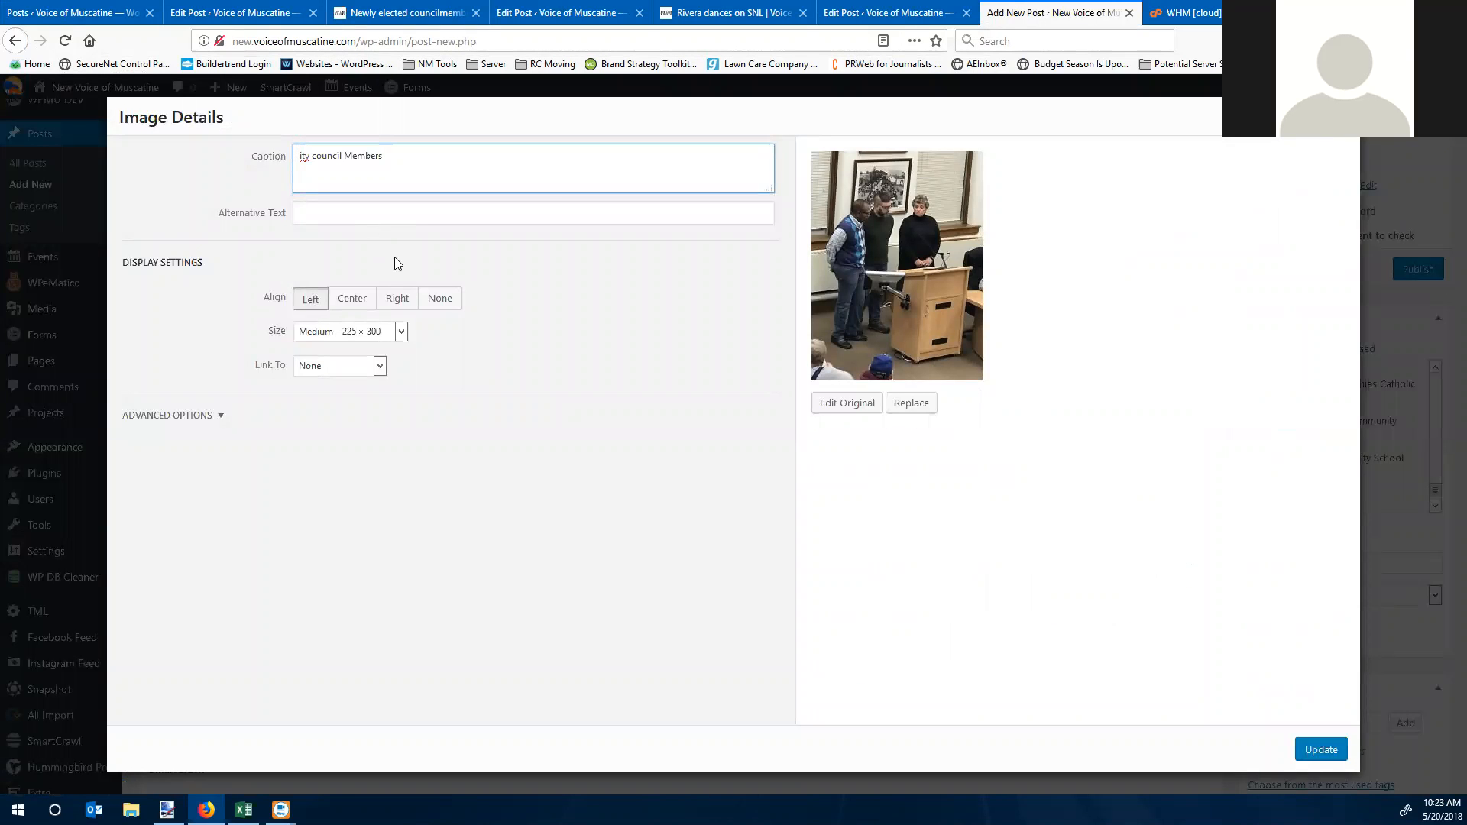
pyautogui.write('C')
pyautogui.click(1320, 750)
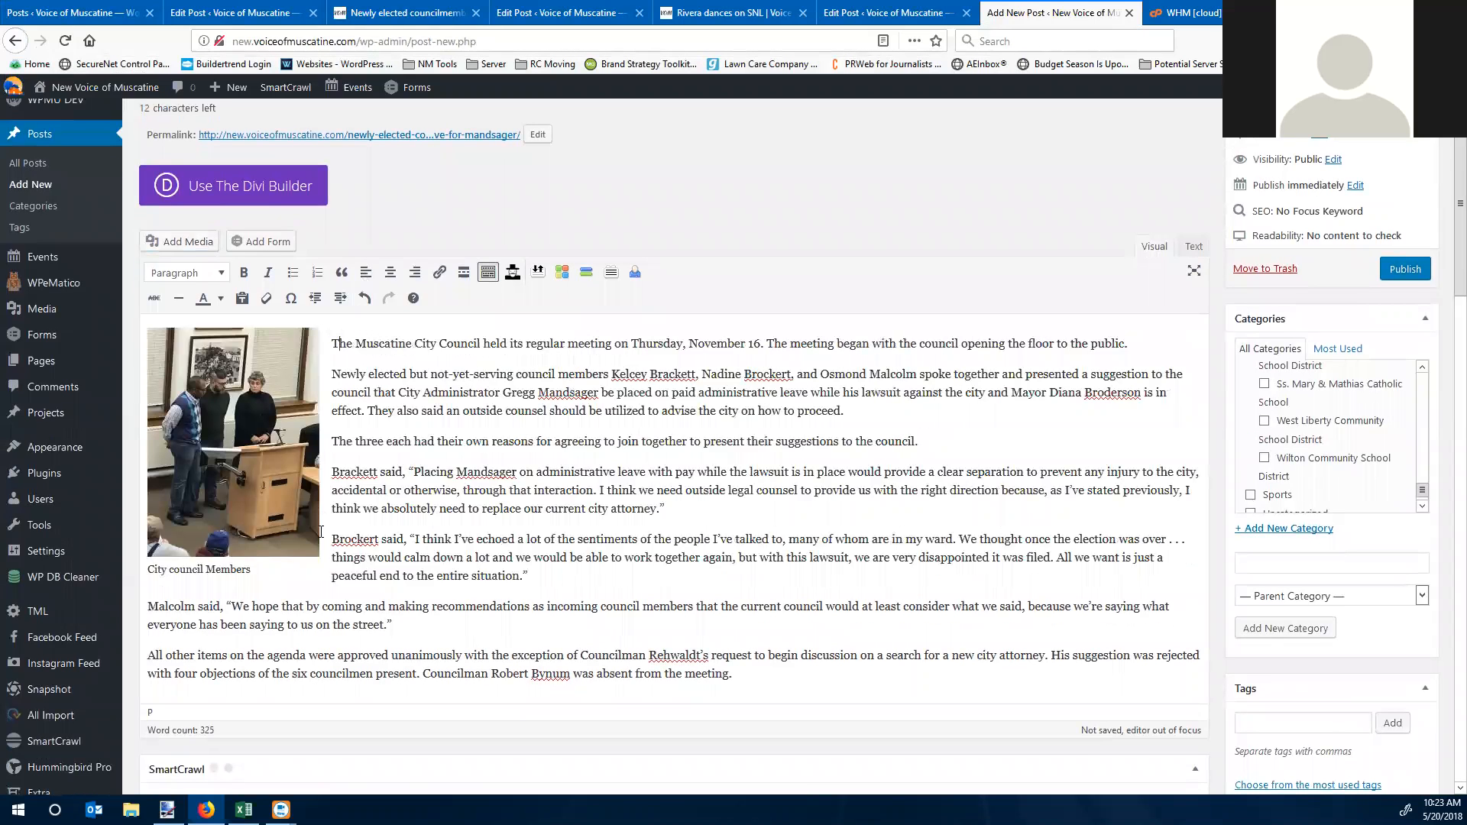
# Step: Check the author on the old post and assign the same person as author of the new post
pyautogui.click(233, 13)
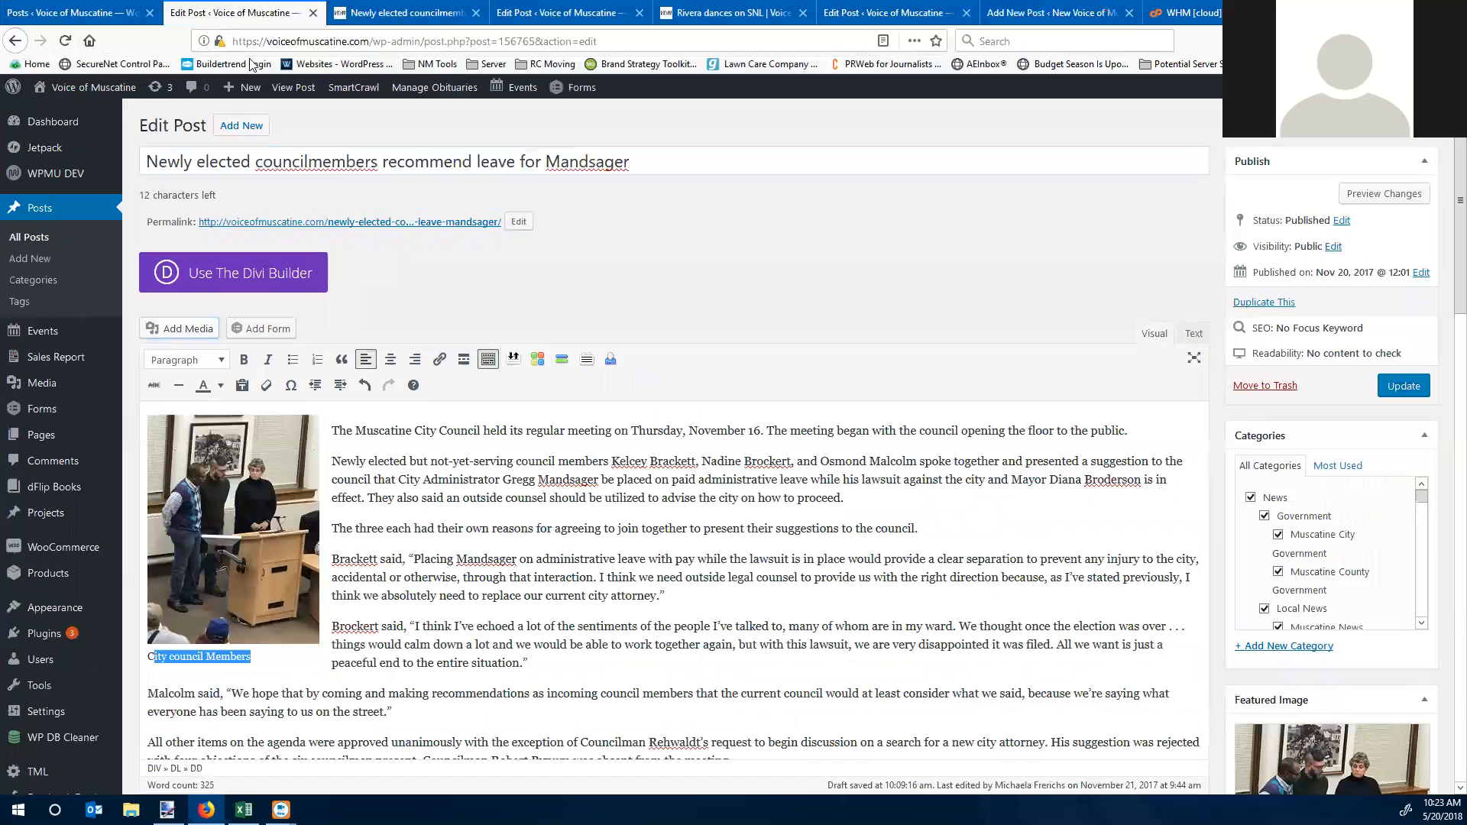
pyautogui.scroll(-7, 669, 589)
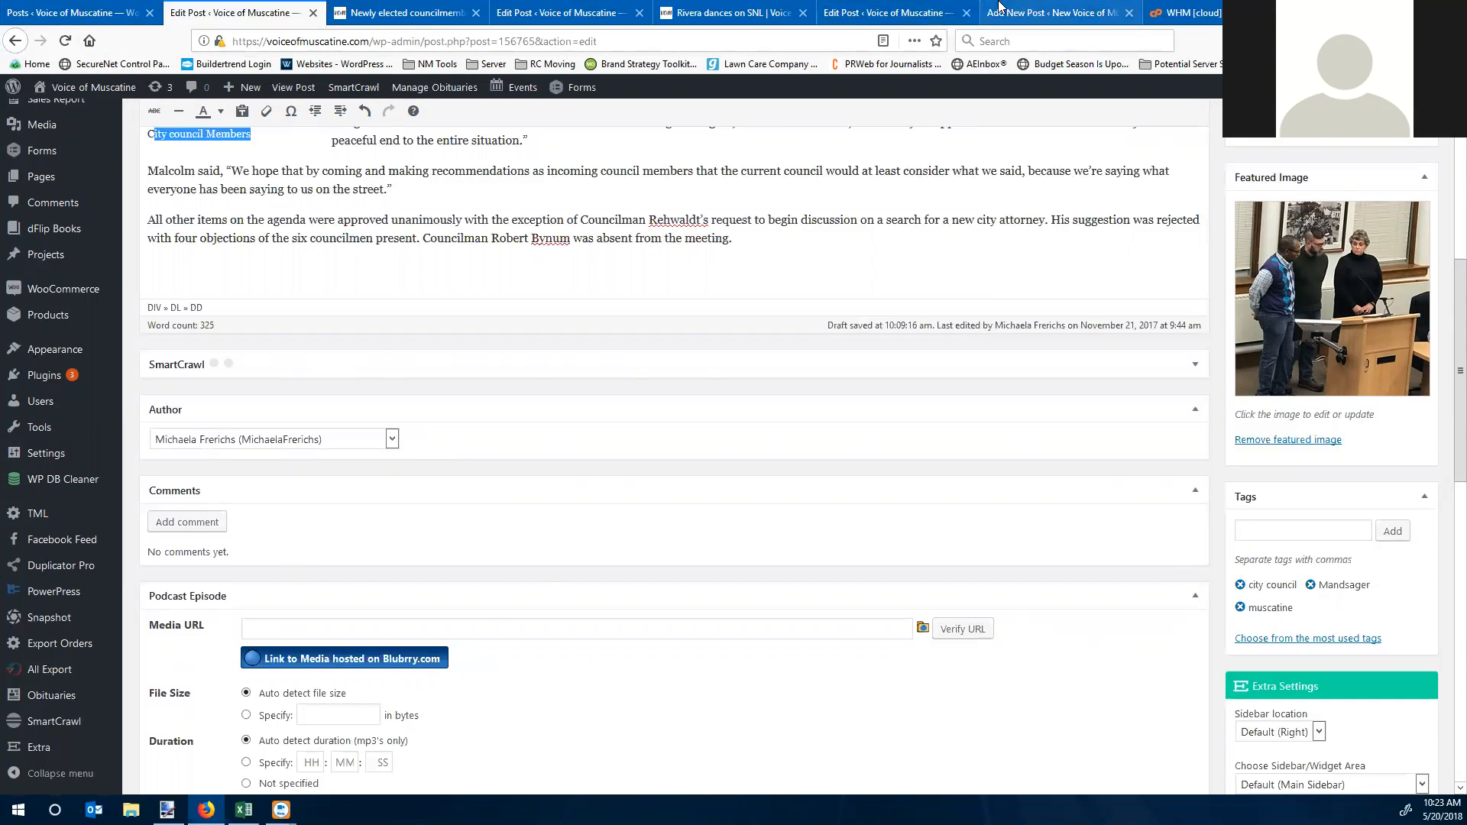
pyautogui.click(1023, 14)
pyautogui.scroll(-8, 321, 507)
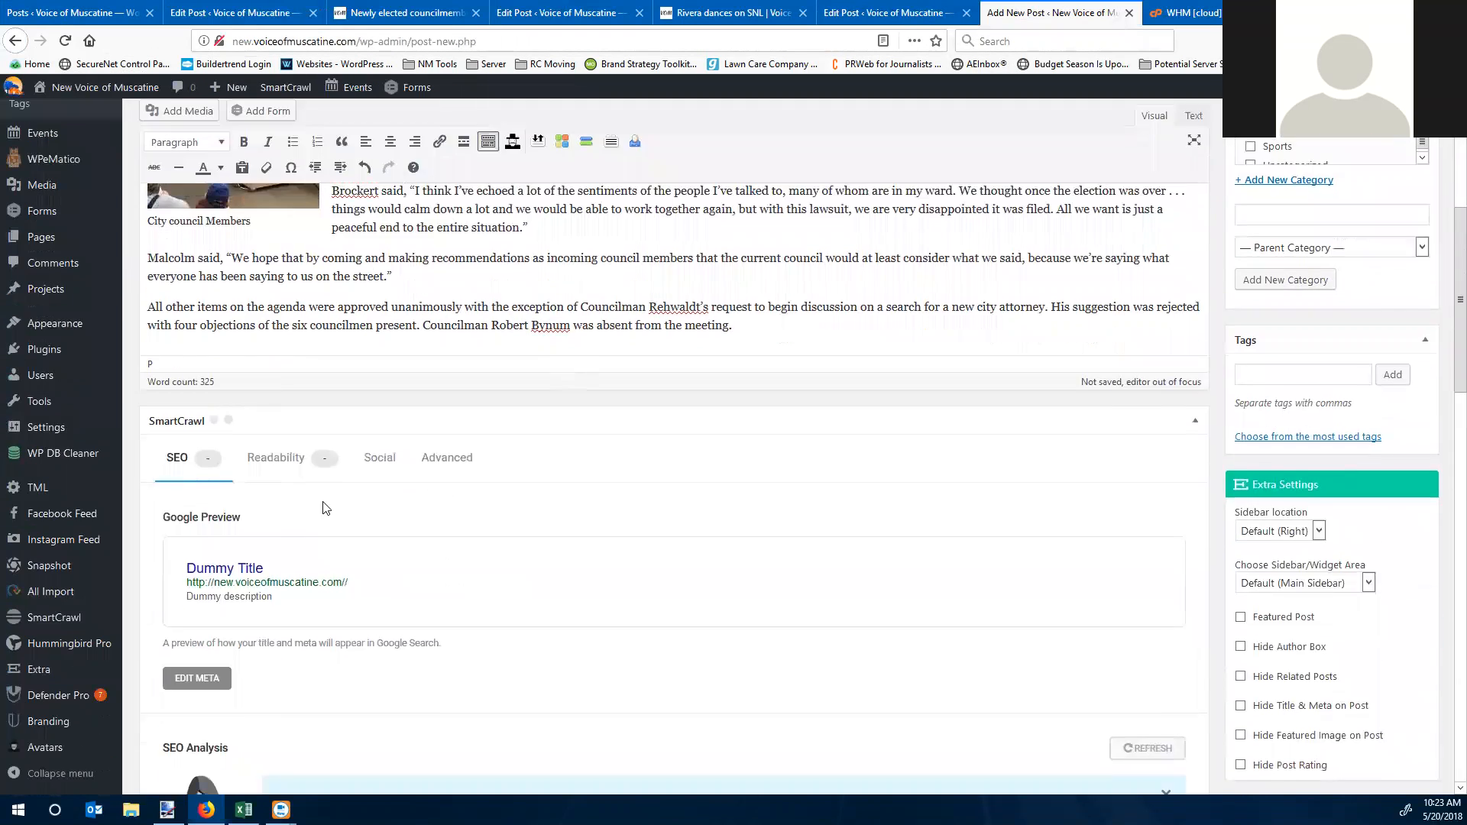
pyautogui.scroll(-5, 259, 560)
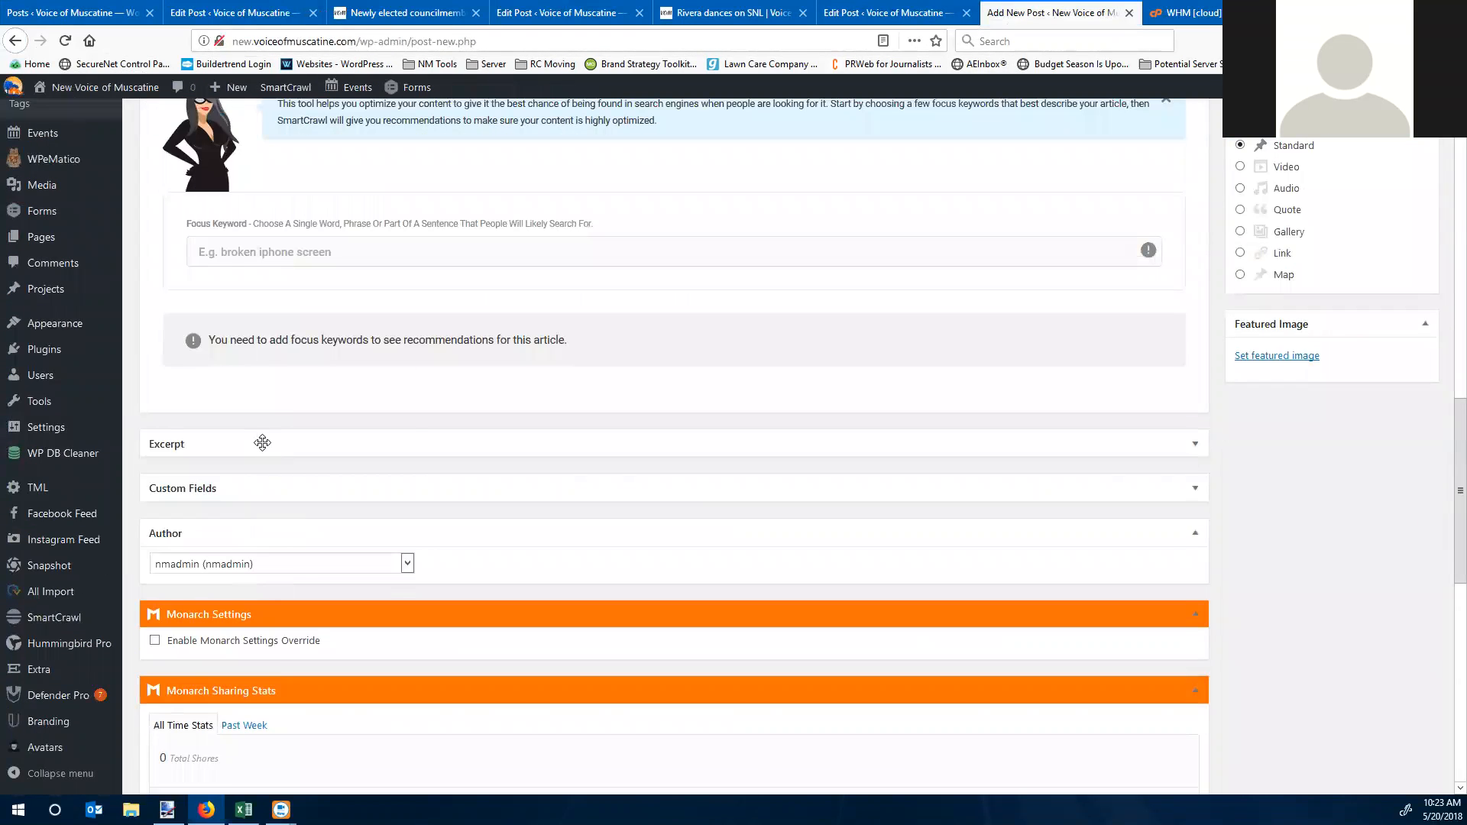
pyautogui.click(272, 566)
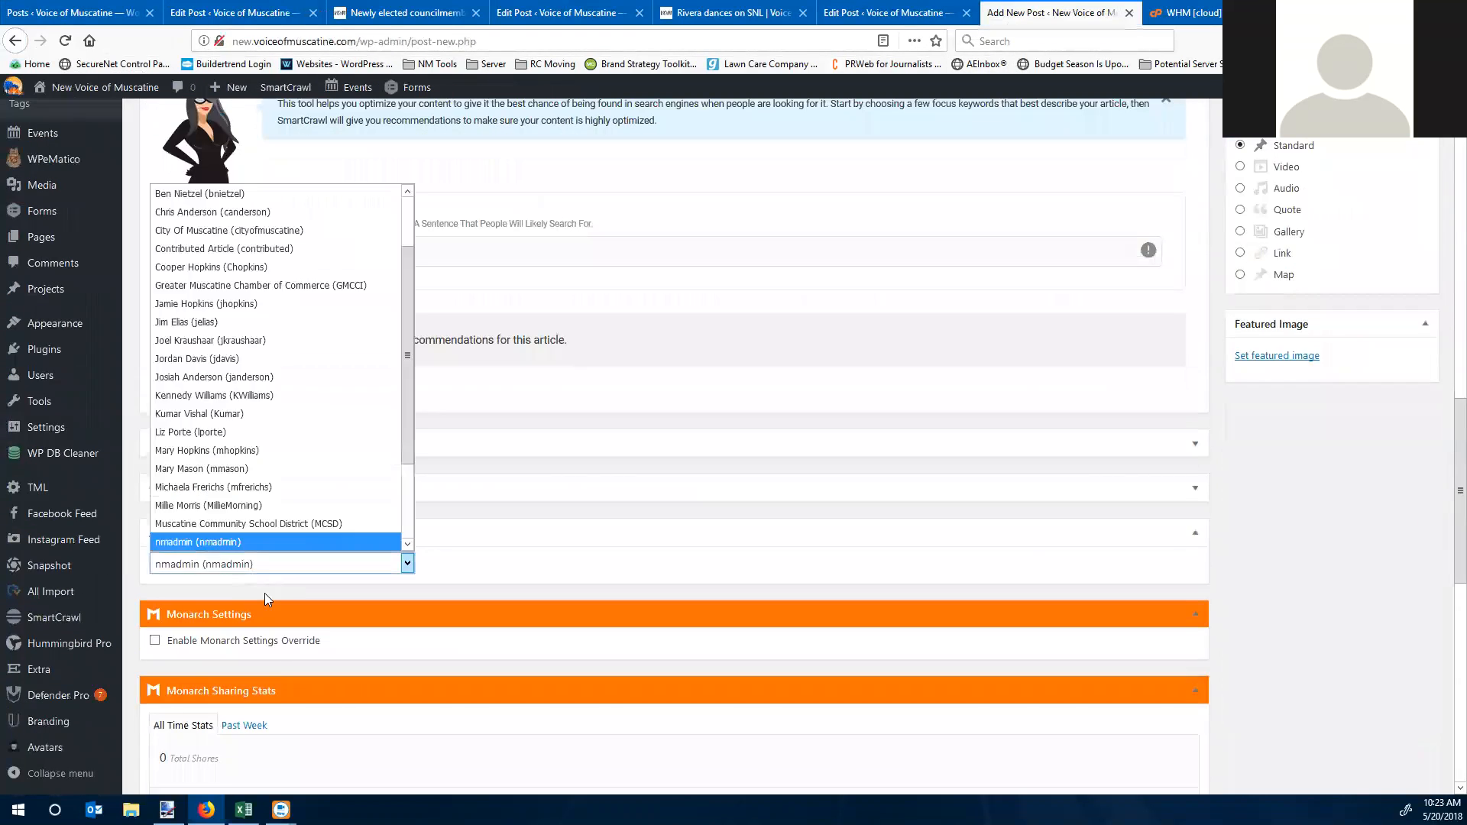
pyautogui.click(246, 488)
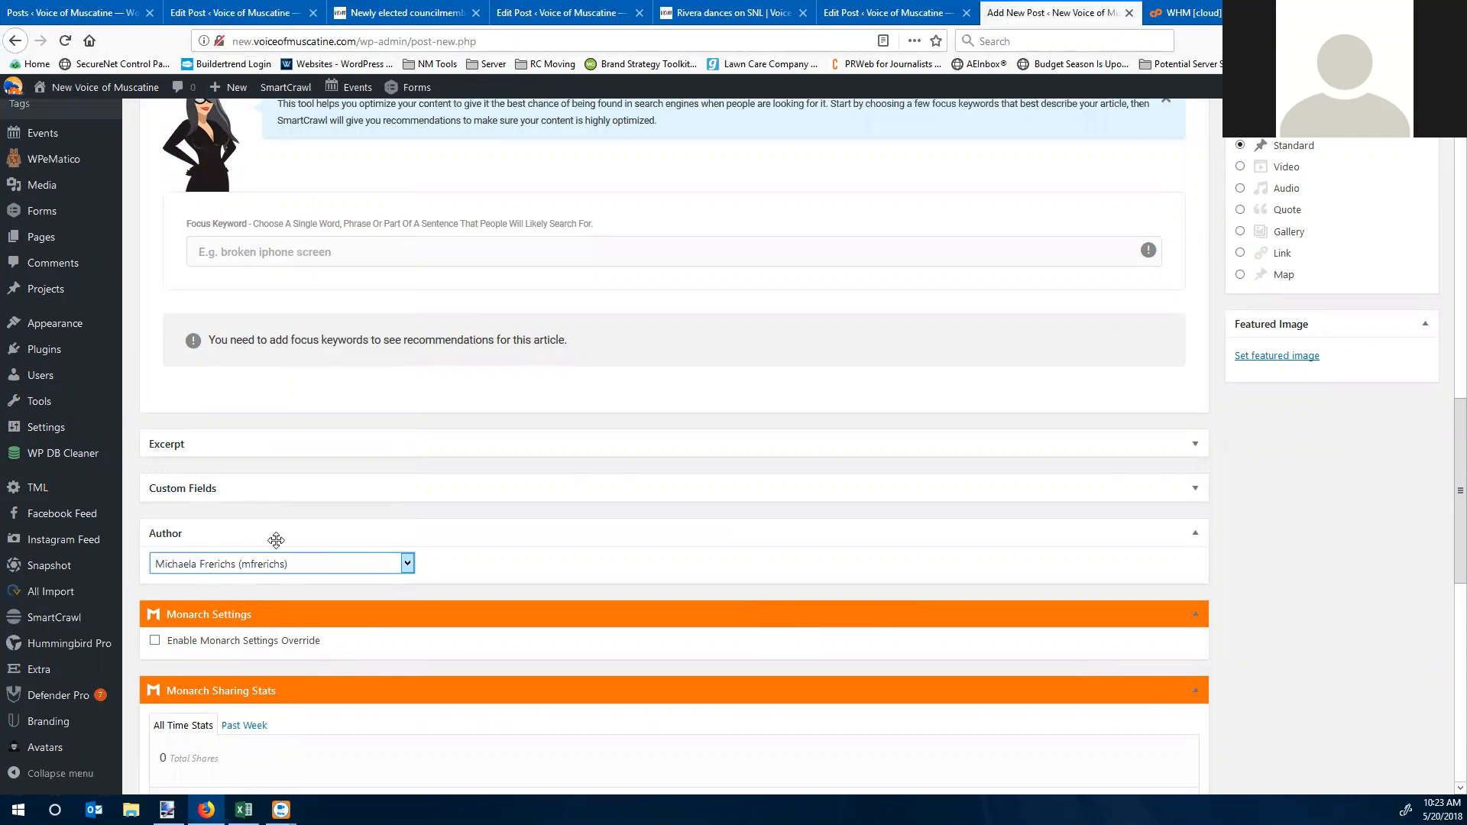
# Step: Switch to the Excel category notes and enter "If author doesn't exist, assign to VoMStaff" in cell A19
pyautogui.scroll(3, 563, 475)
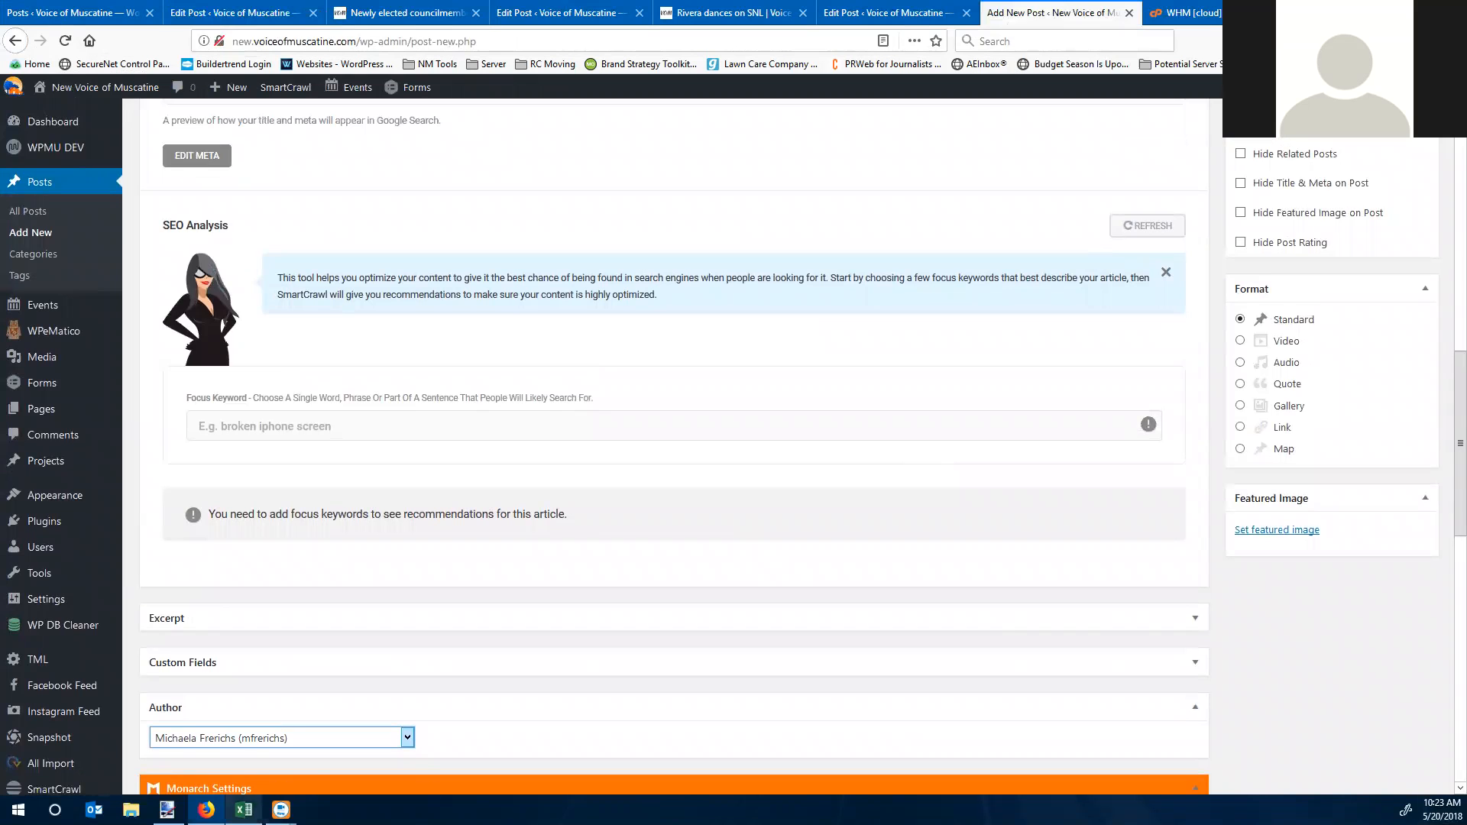
pyautogui.click(243, 809)
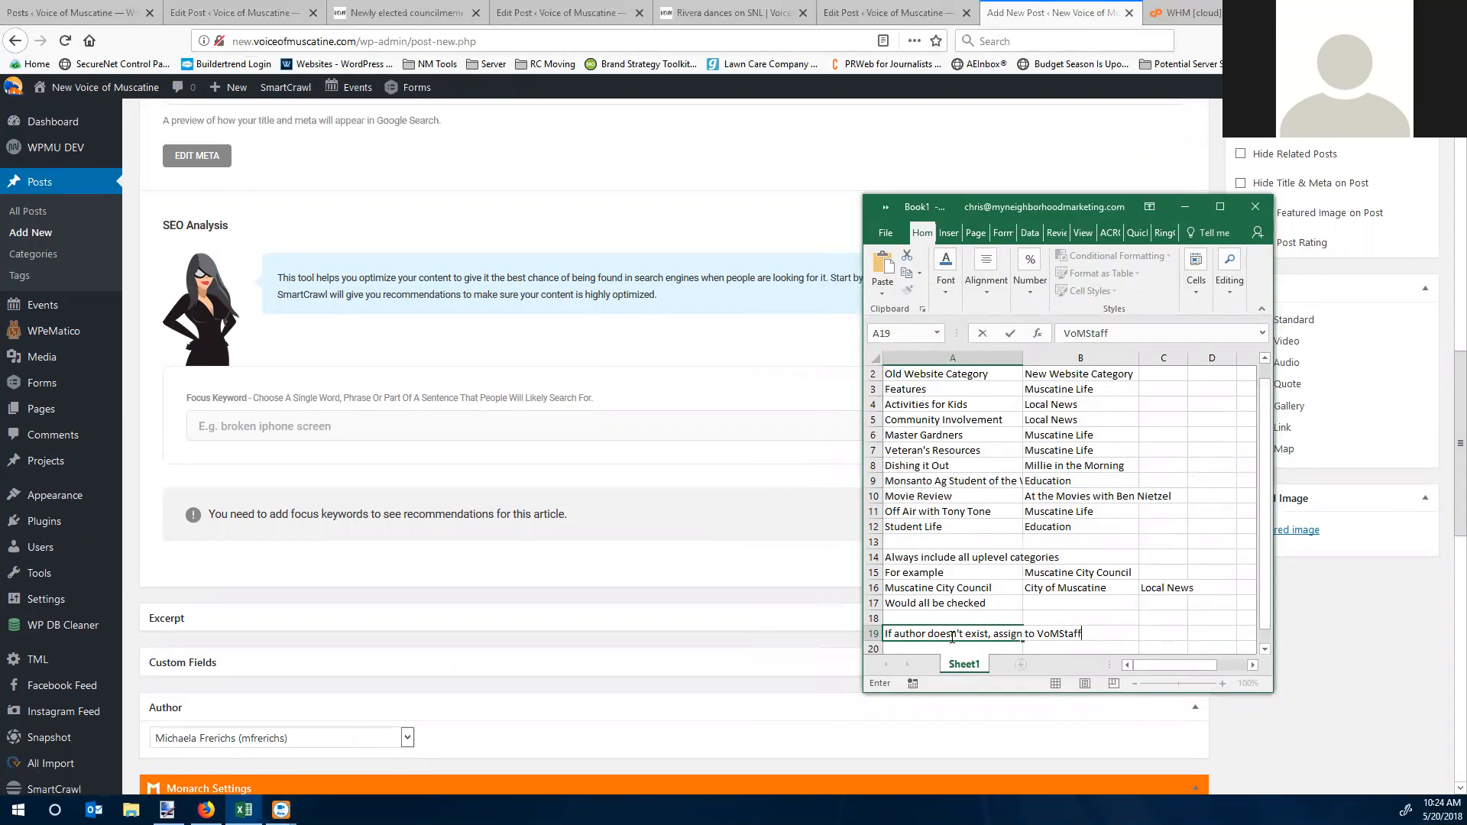
pyautogui.click(983, 620)
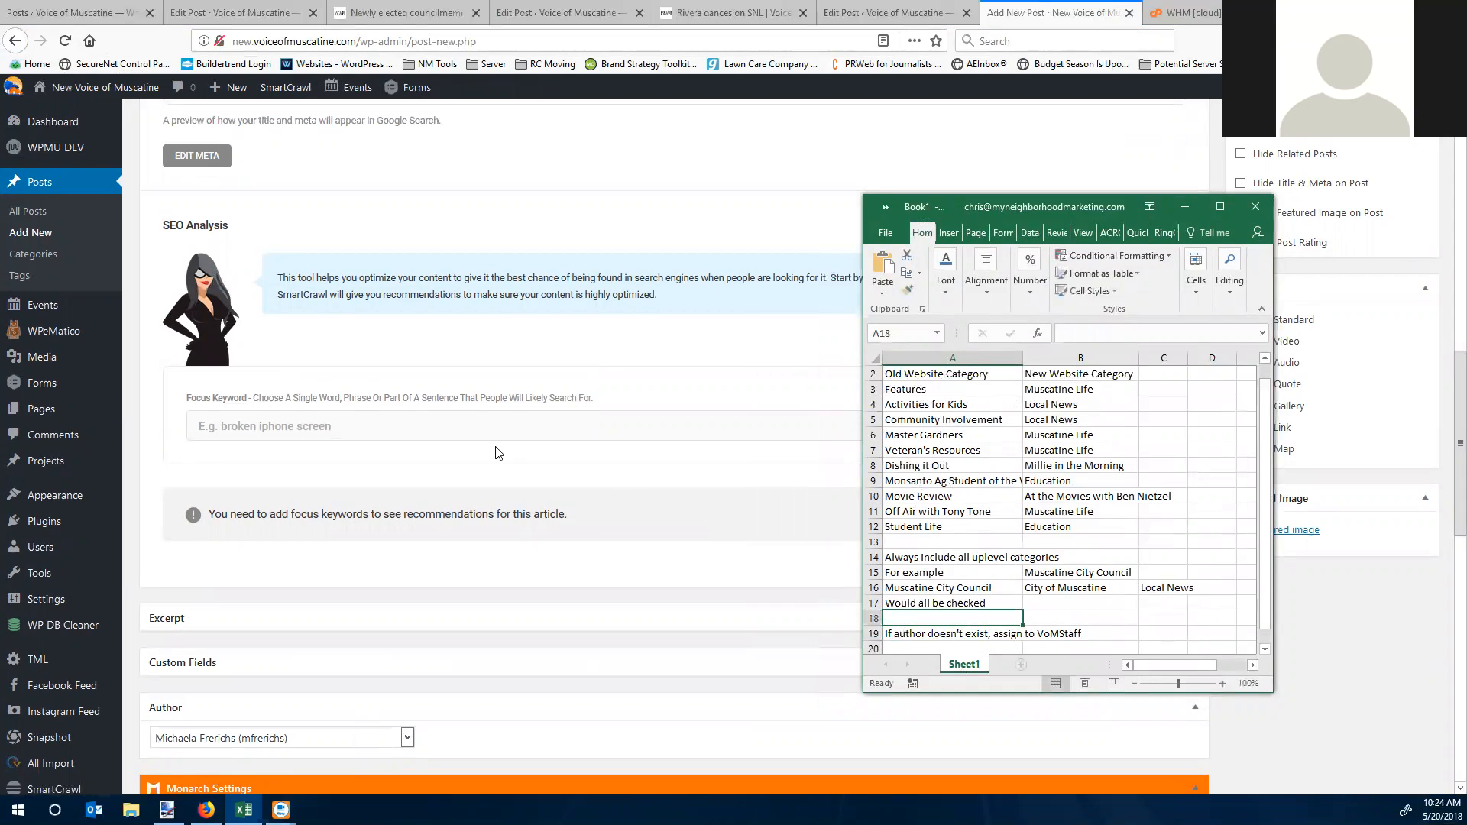
# Step: Return to the new post in the browser, open its SmartCrawl SEO meta fields and enter "Muscatine City Council" as keywords
pyautogui.click(617, 491)
pyautogui.scroll(5, 618, 492)
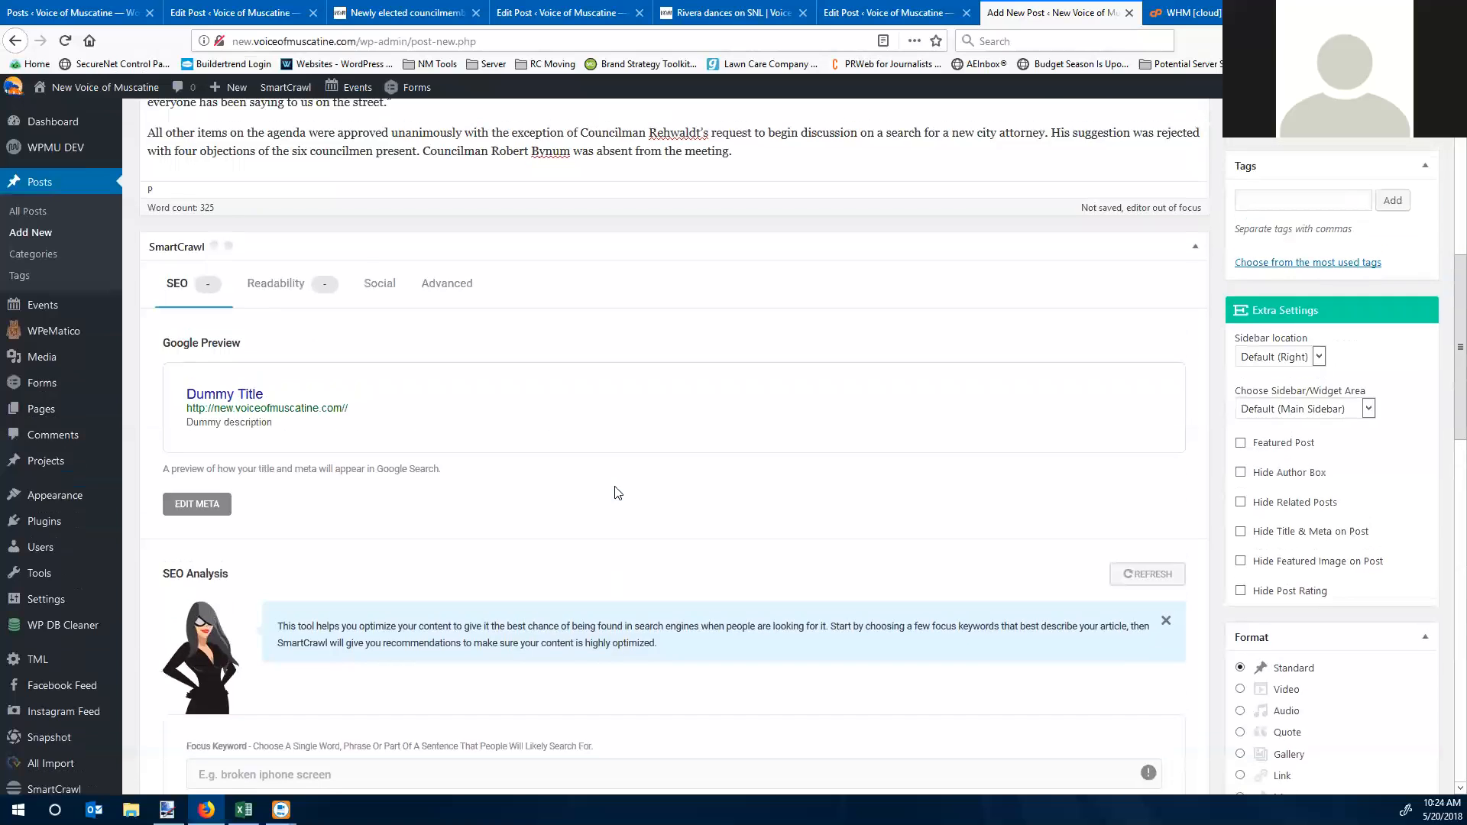
pyautogui.click(192, 505)
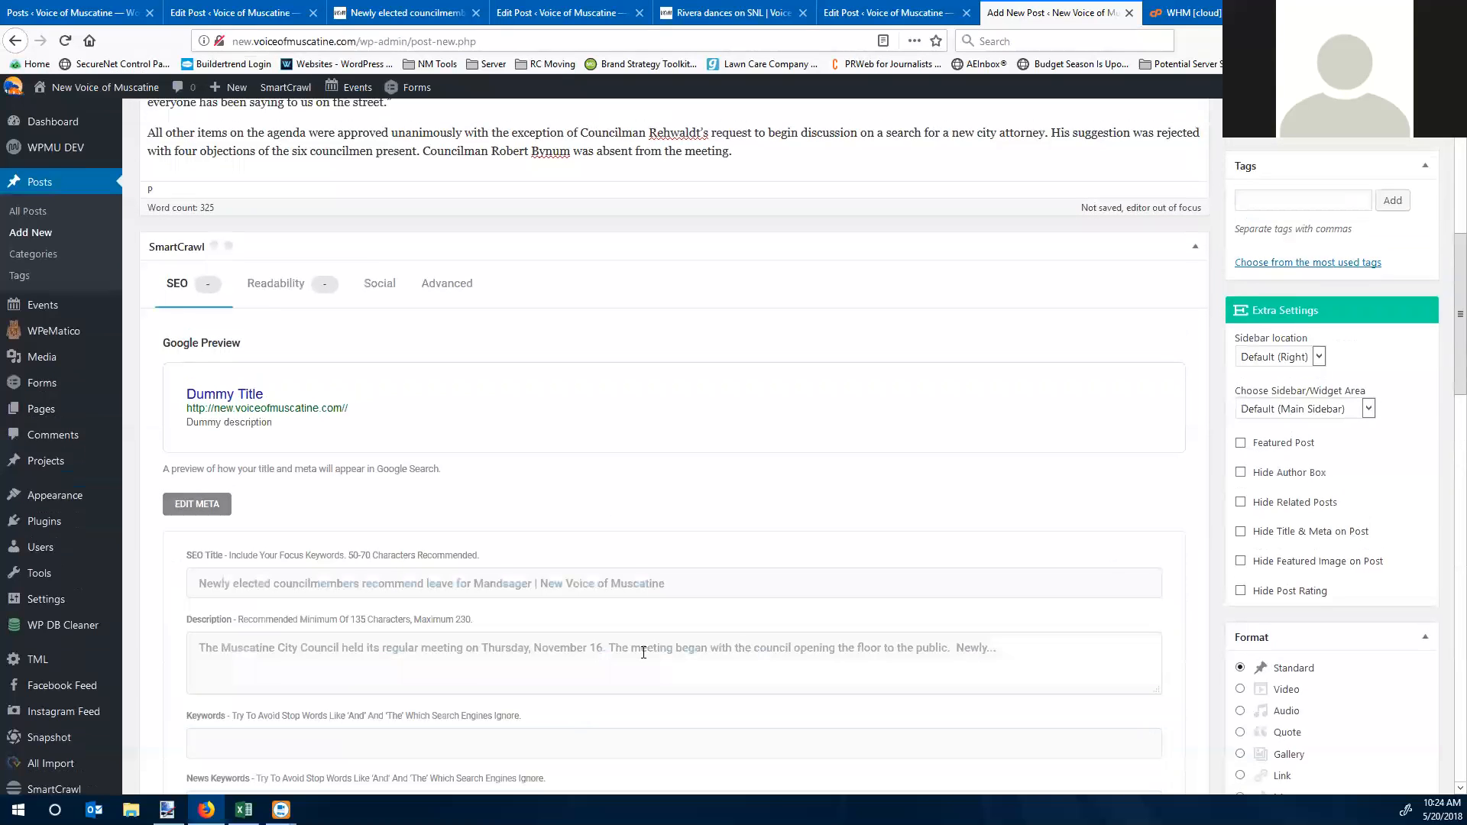
pyautogui.scroll(-2, 274, 579)
pyautogui.scroll(6, 274, 577)
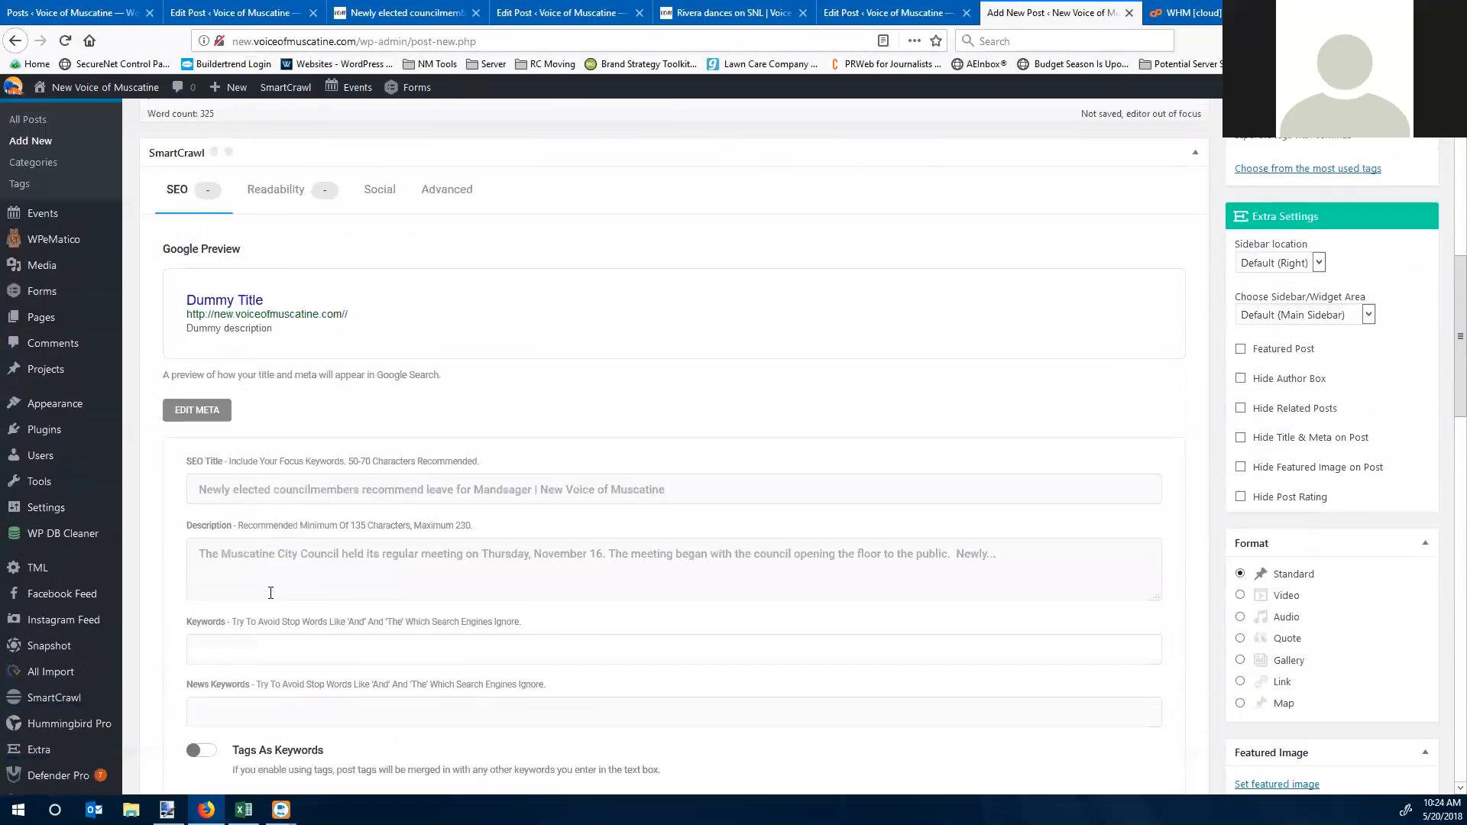
pyautogui.scroll(4, 254, 331)
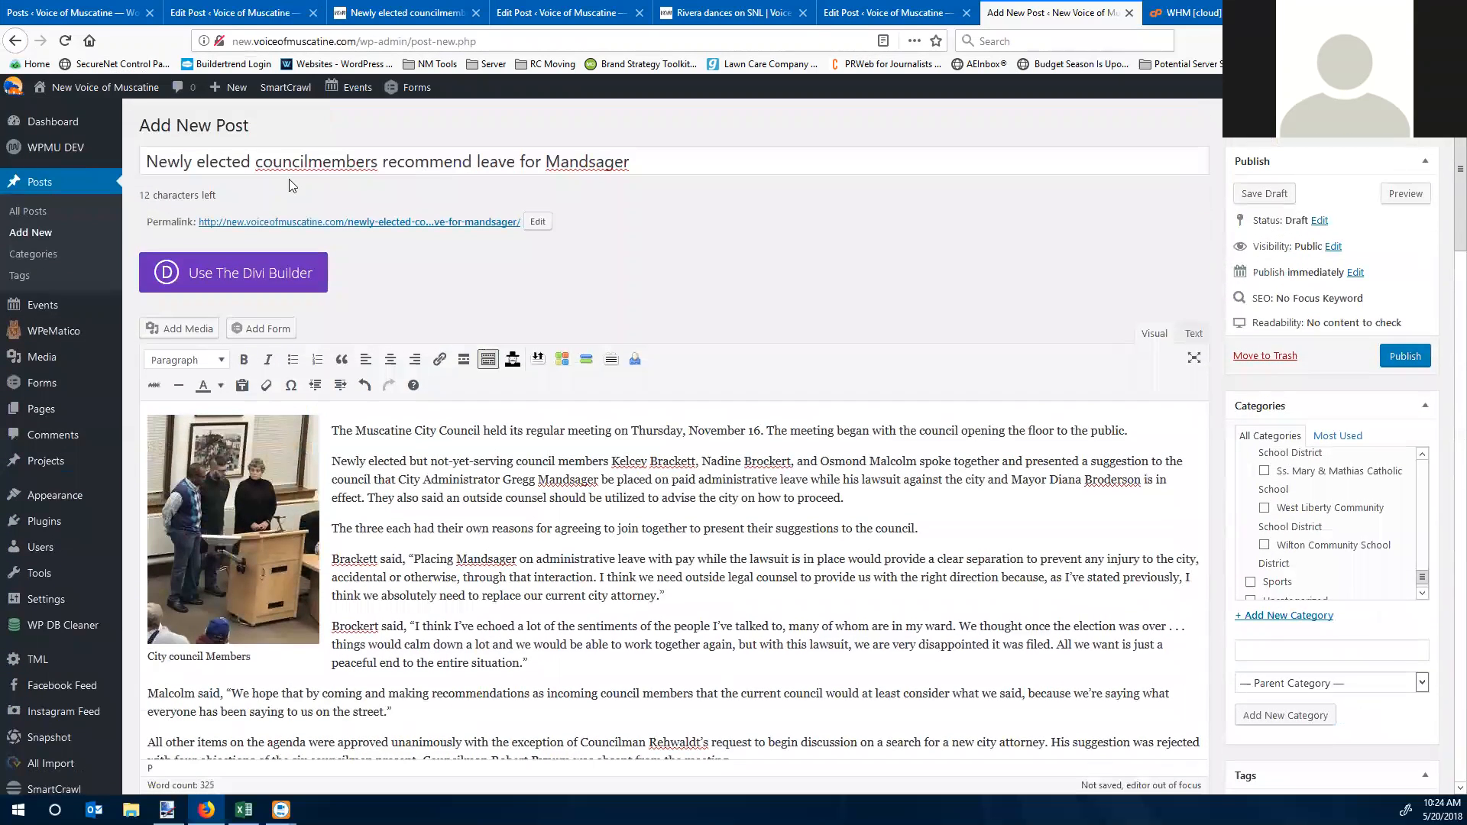
pyautogui.scroll(-10, 343, 634)
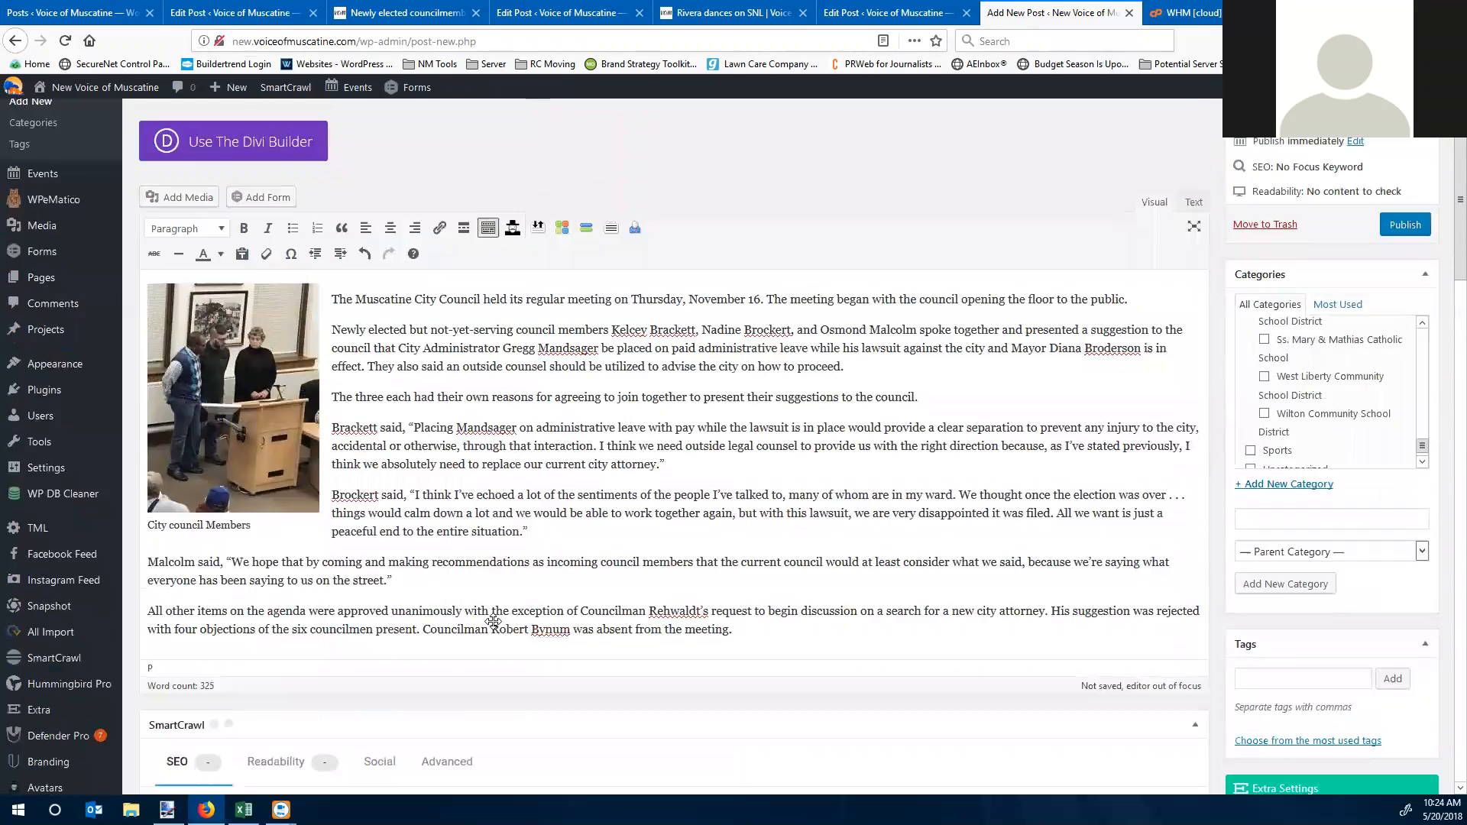
pyautogui.scroll(-2, 246, 621)
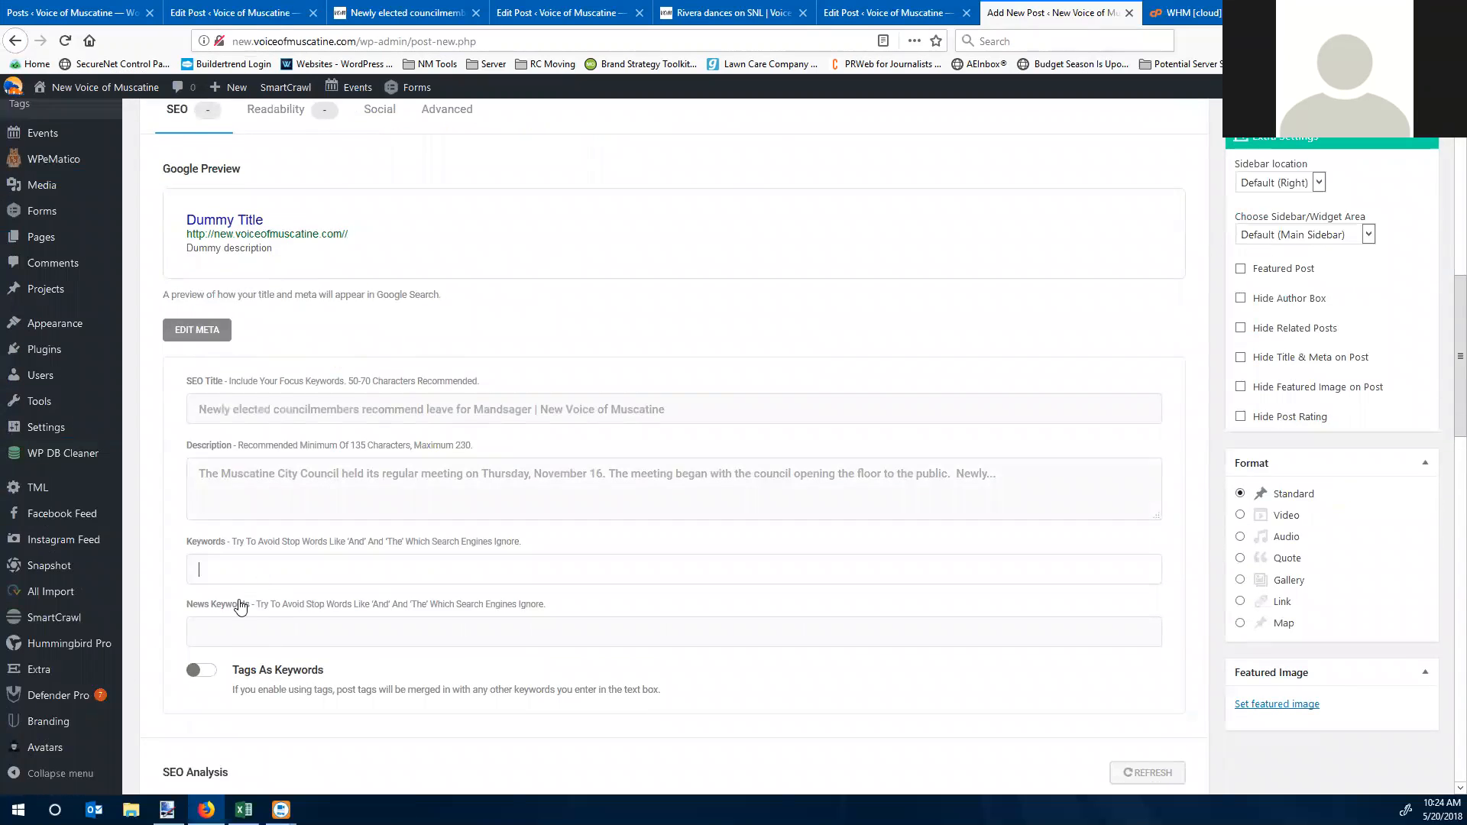
pyautogui.write('Muscatine City')
# Step: Review SmartCrawl's social settings for the post and enable automatic linking in its advanced settings
pyautogui.scroll(1, 388, 433)
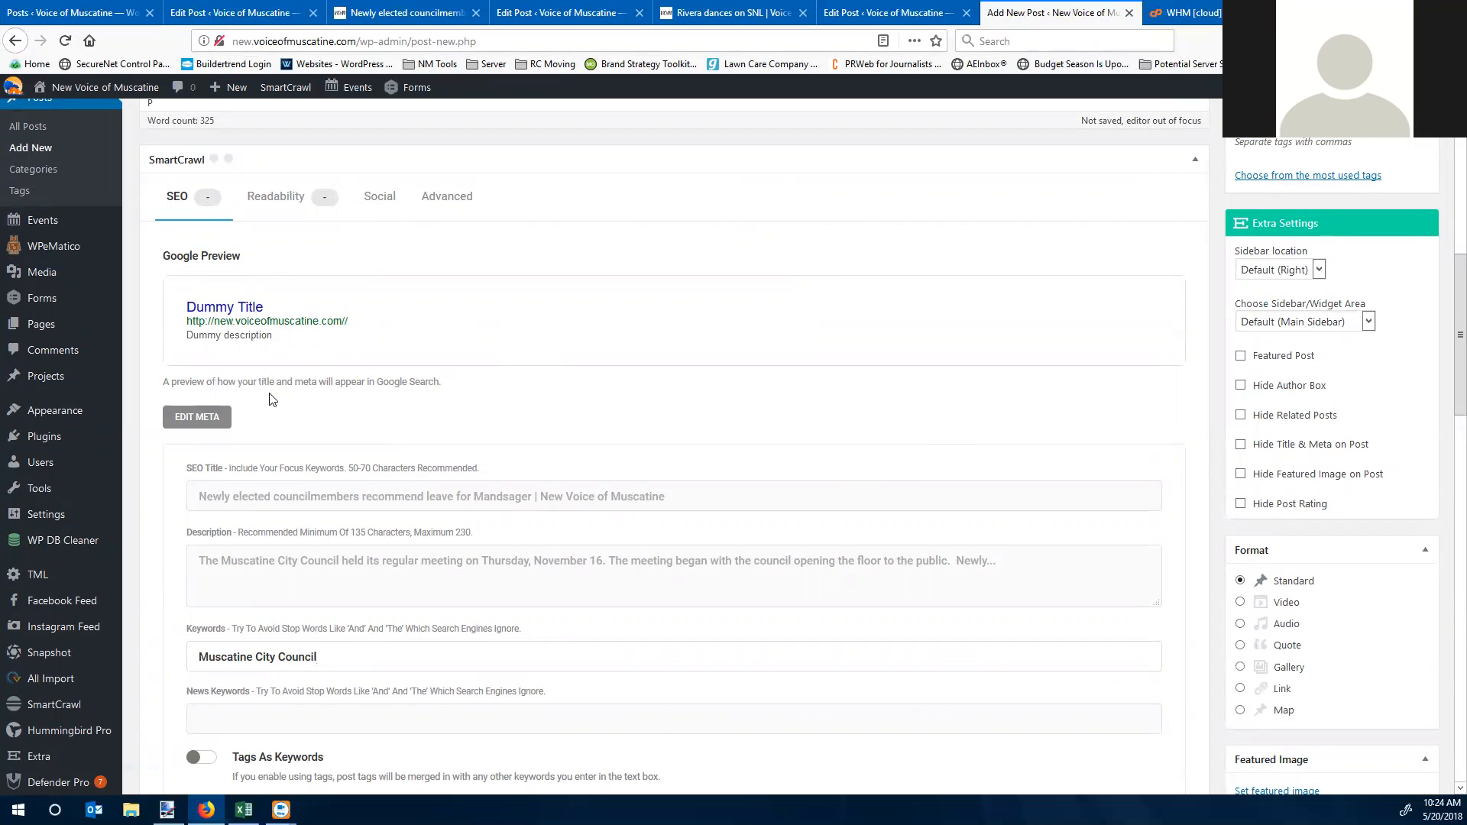
pyautogui.scroll(-2, 829, 491)
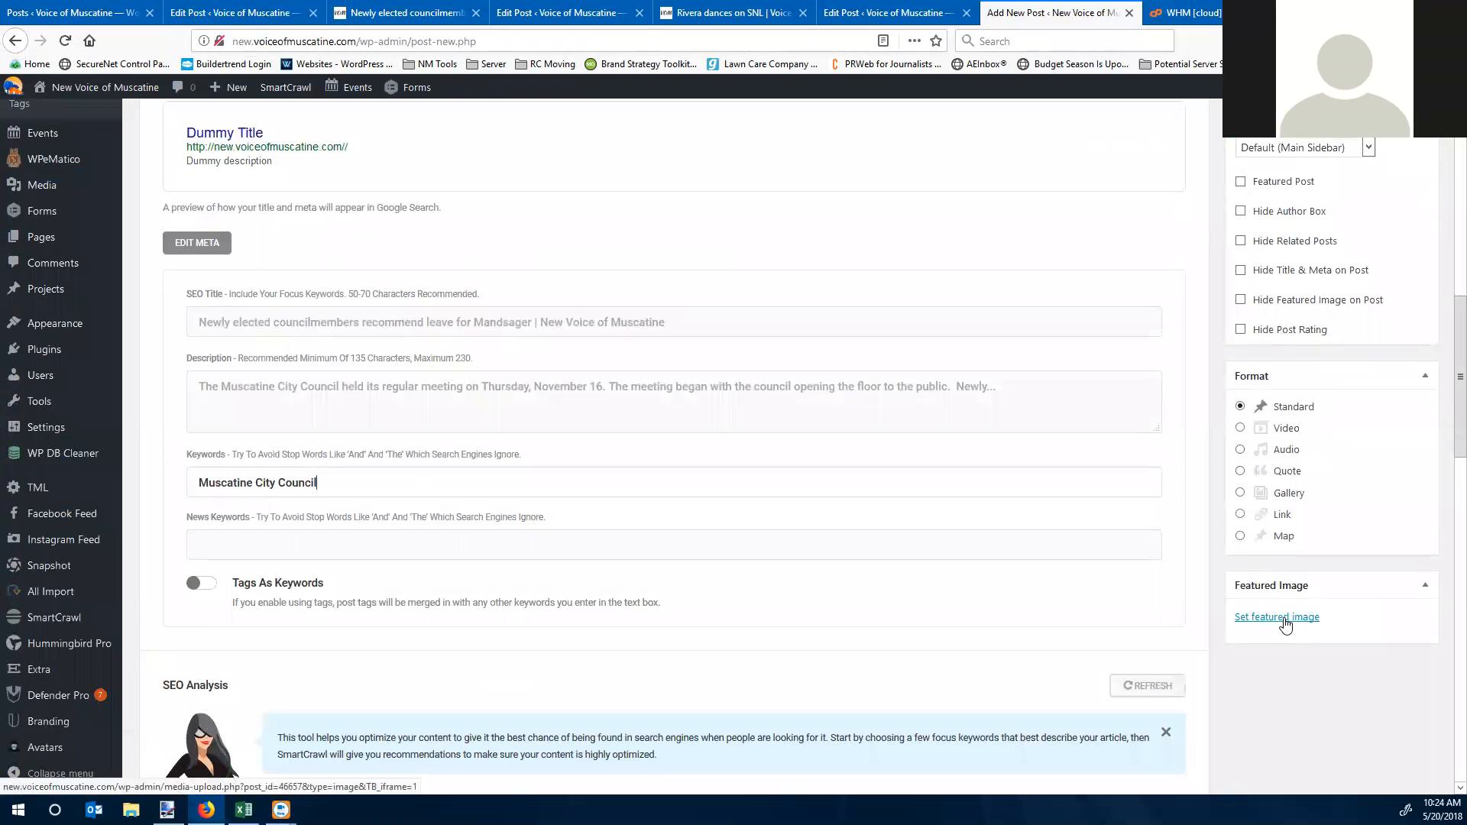
pyautogui.scroll(3, 426, 385)
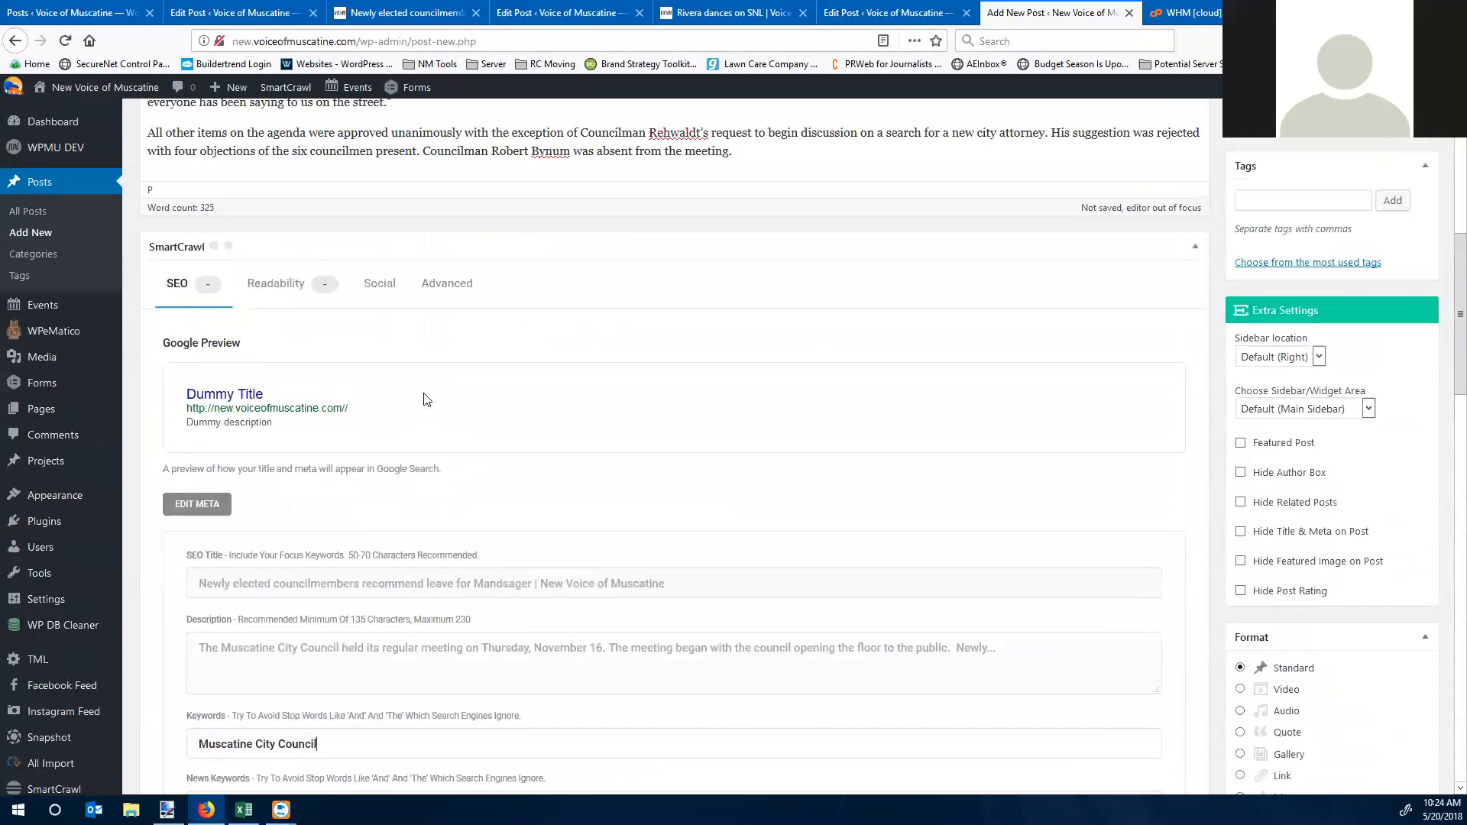
pyautogui.click(388, 284)
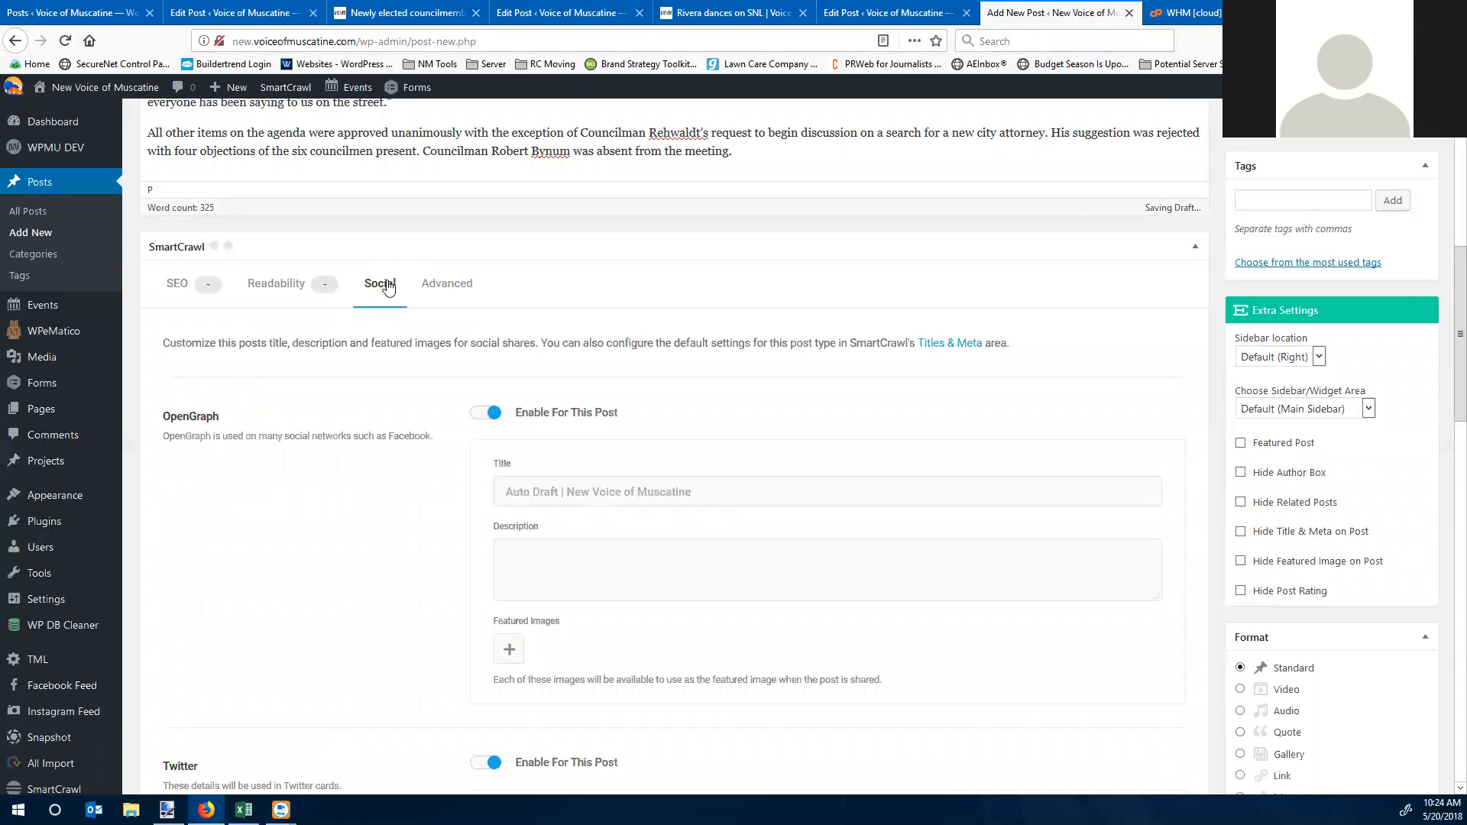
pyautogui.scroll(-2, 386, 364)
pyautogui.scroll(3, 386, 365)
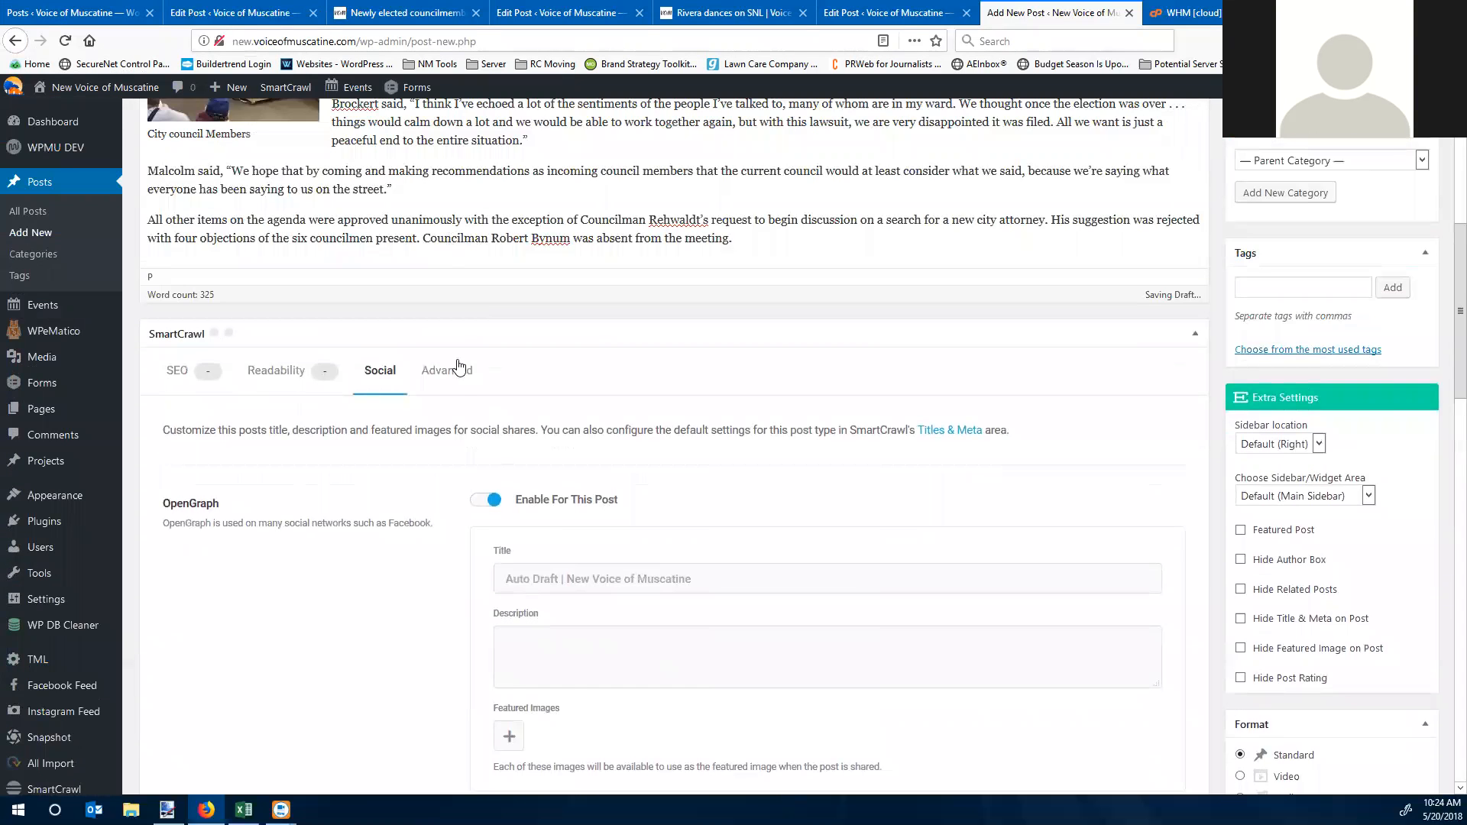
pyautogui.click(453, 377)
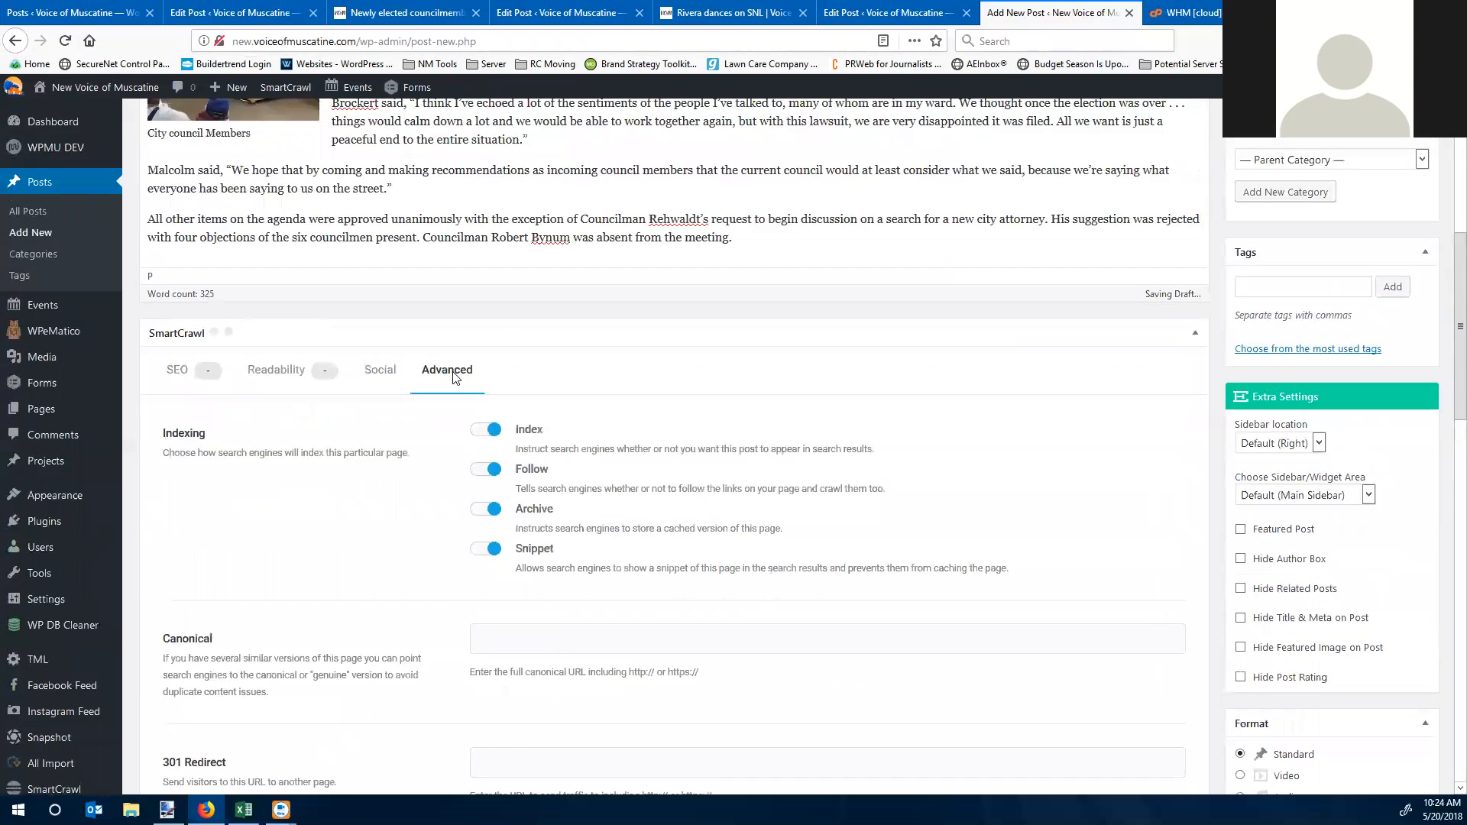
pyautogui.scroll(-5, 458, 379)
pyautogui.scroll(-1, 538, 638)
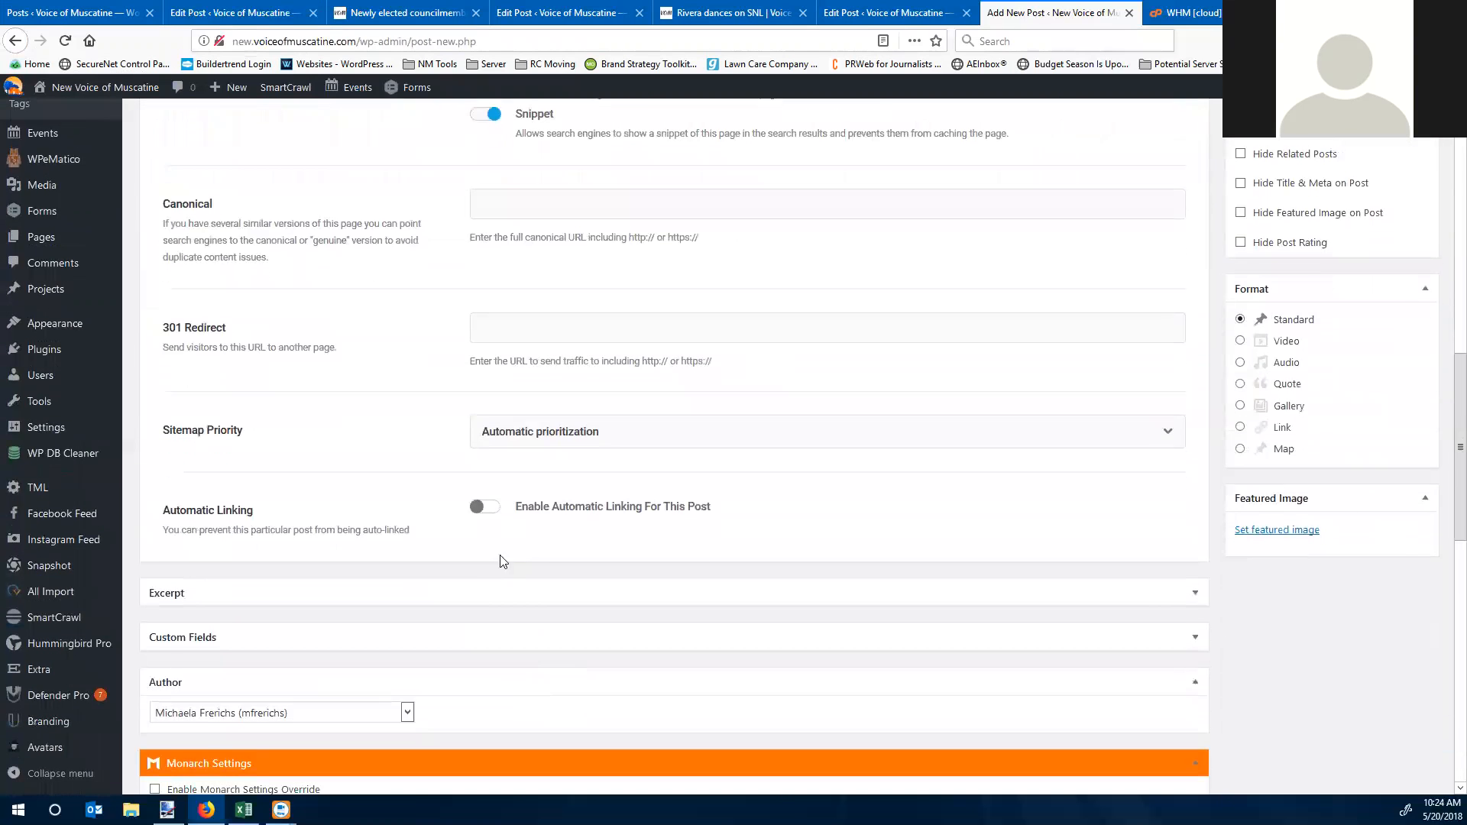
pyautogui.click(491, 515)
# Step: Set the uploaded council members photo from the media library as the post's featured image
pyautogui.click(1266, 535)
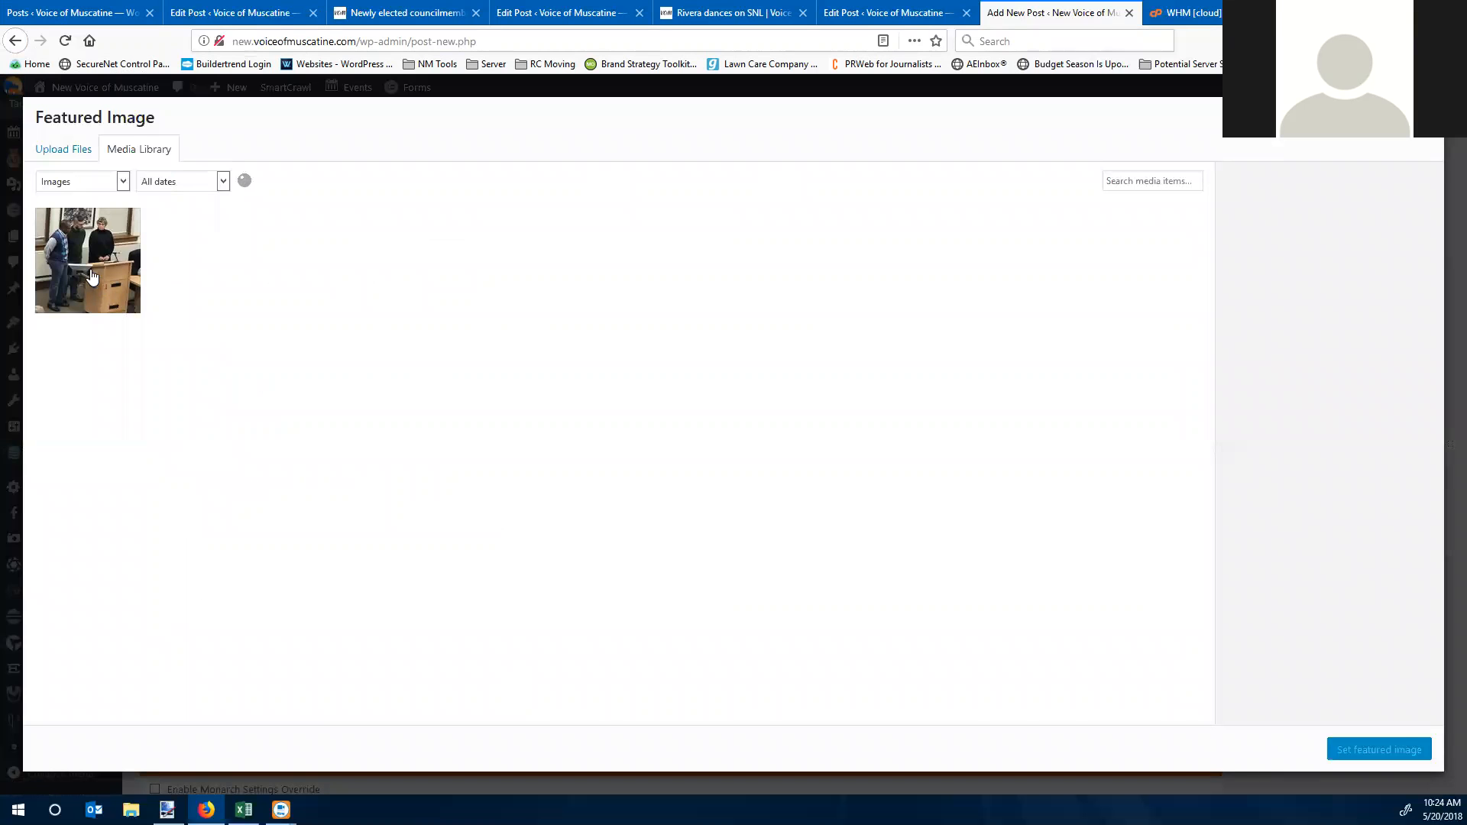
pyautogui.click(92, 276)
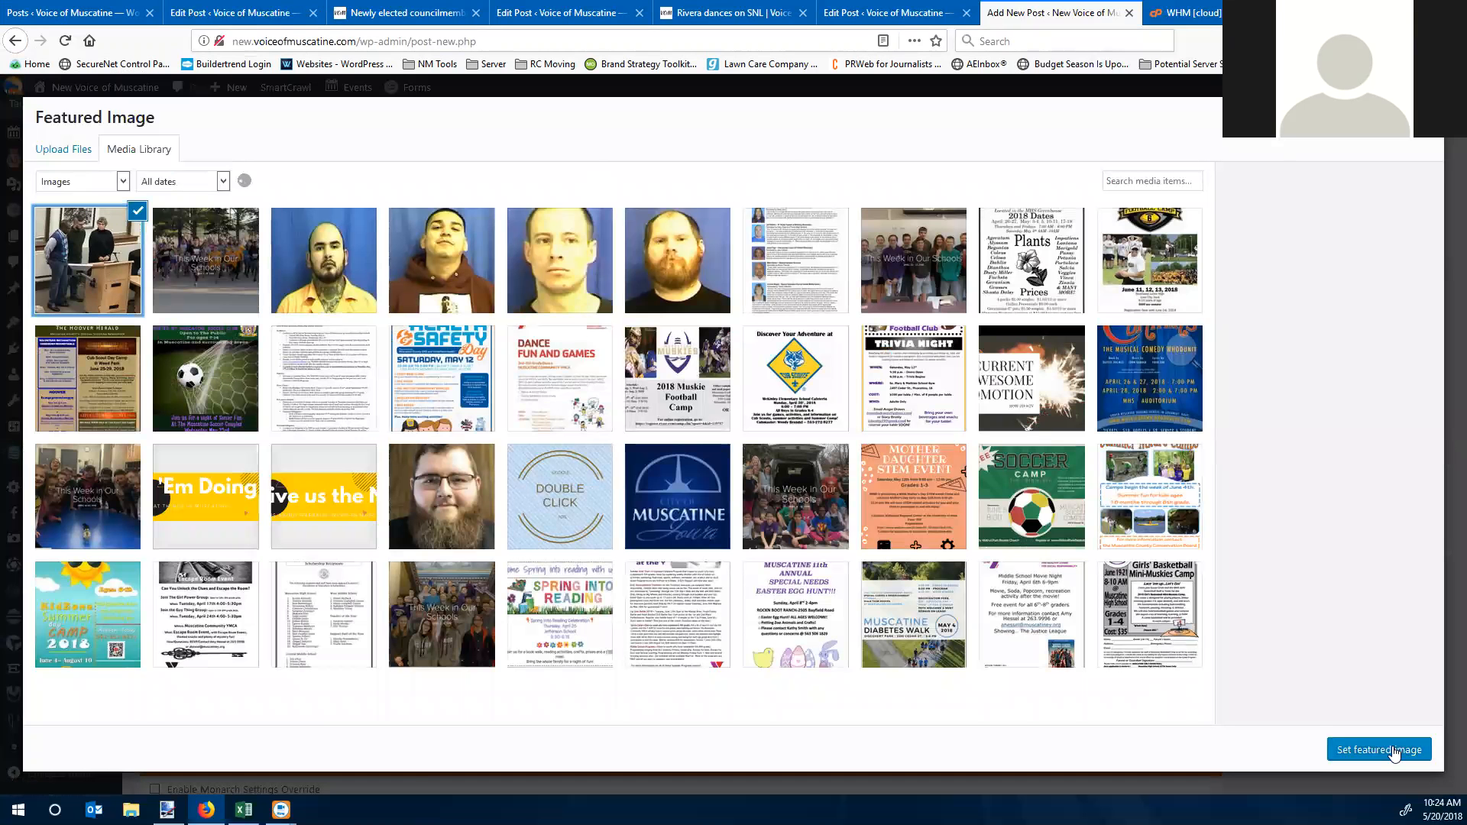
pyautogui.click(1394, 752)
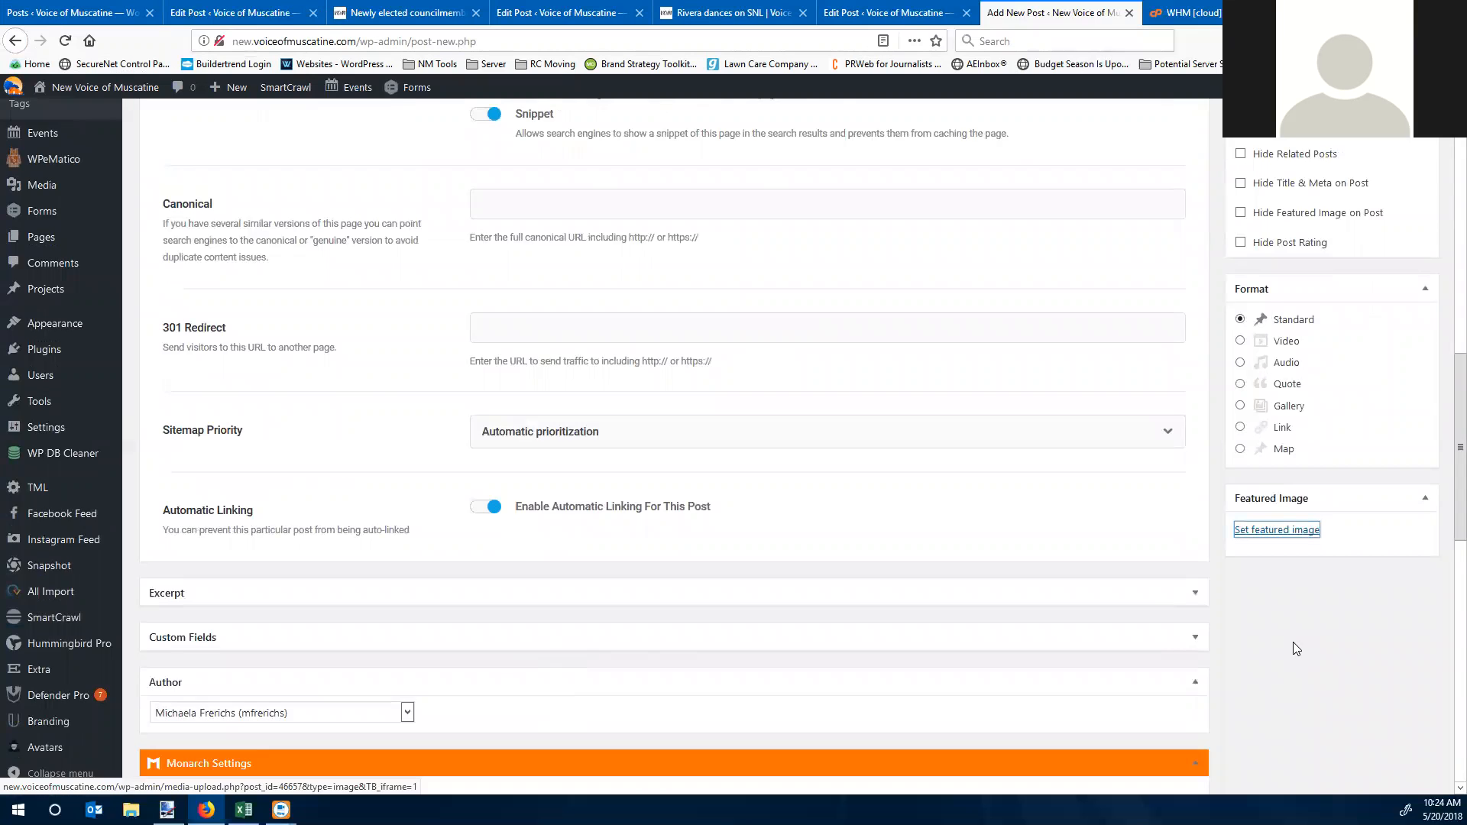
# Step: Clear the Needs Featured Image category for the new post
pyautogui.scroll(10, 1296, 648)
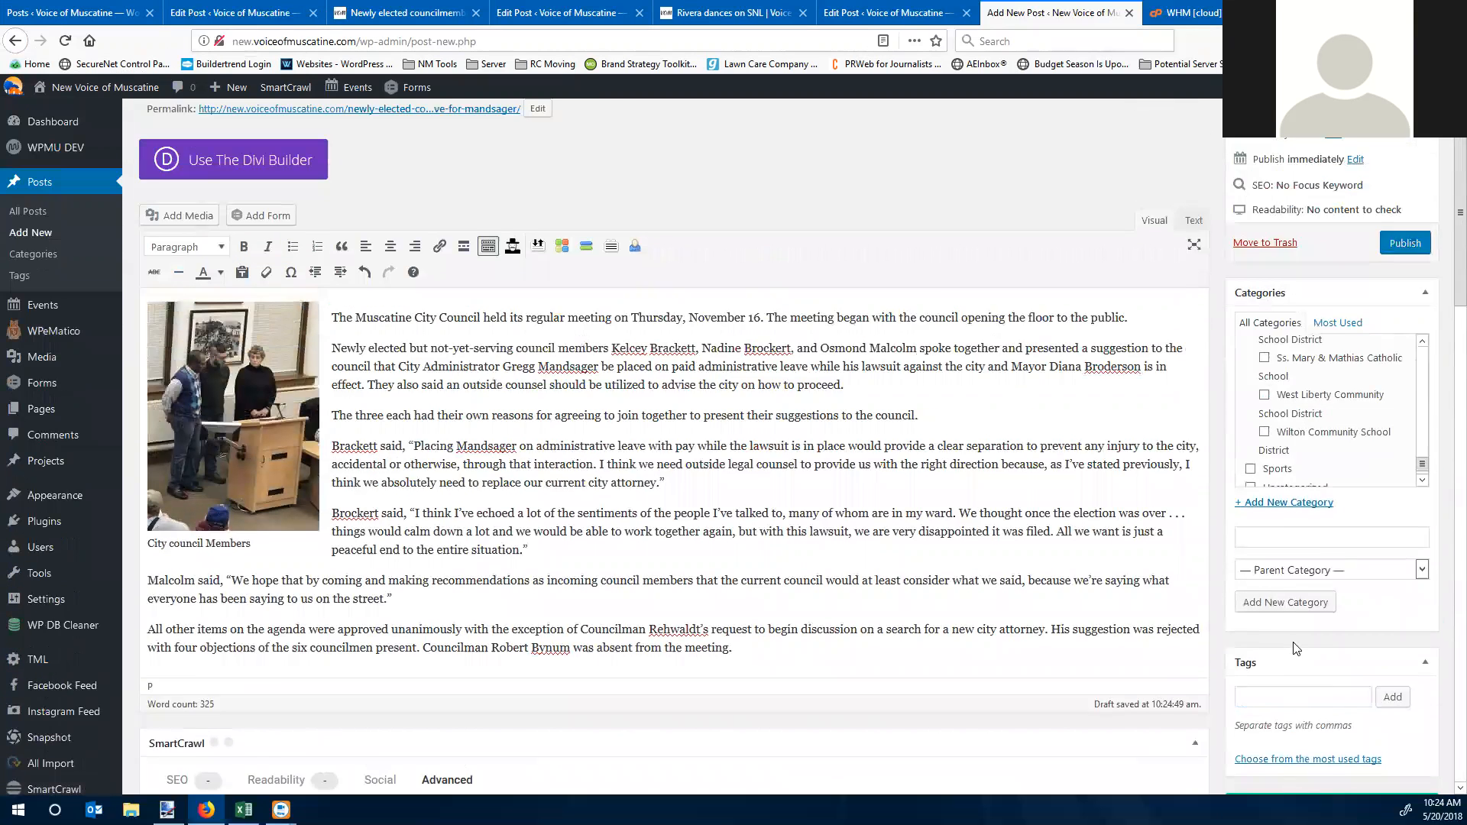
pyautogui.scroll(3, 1297, 648)
pyautogui.scroll(3, 1296, 562)
pyautogui.scroll(5, 1297, 561)
pyautogui.click(1250, 468)
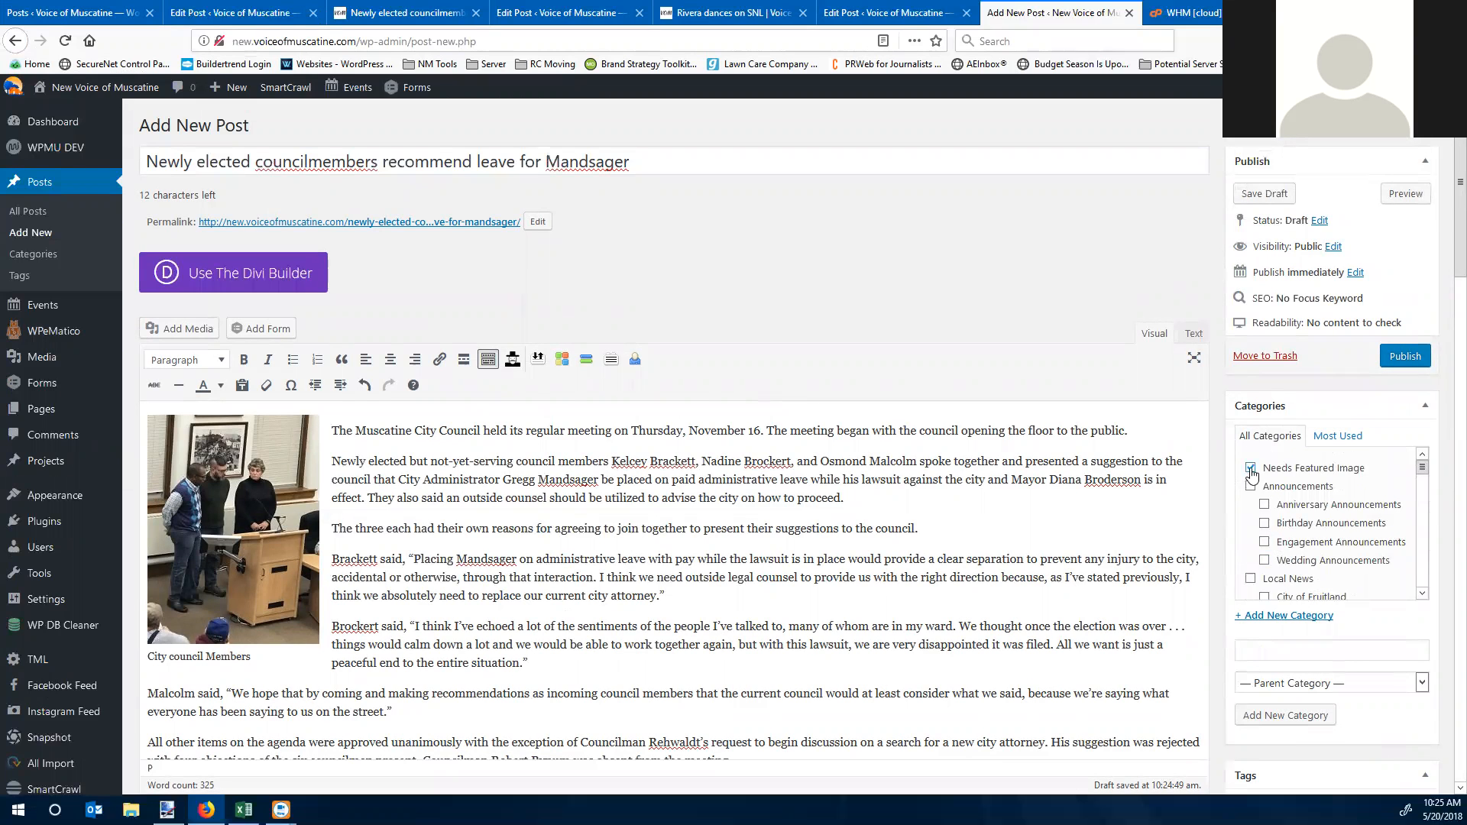
# Step: Check the original post's categories and assign the new post to Local News, City of Muscatine, Muscatine City Council and City Politics
pyautogui.click(229, 13)
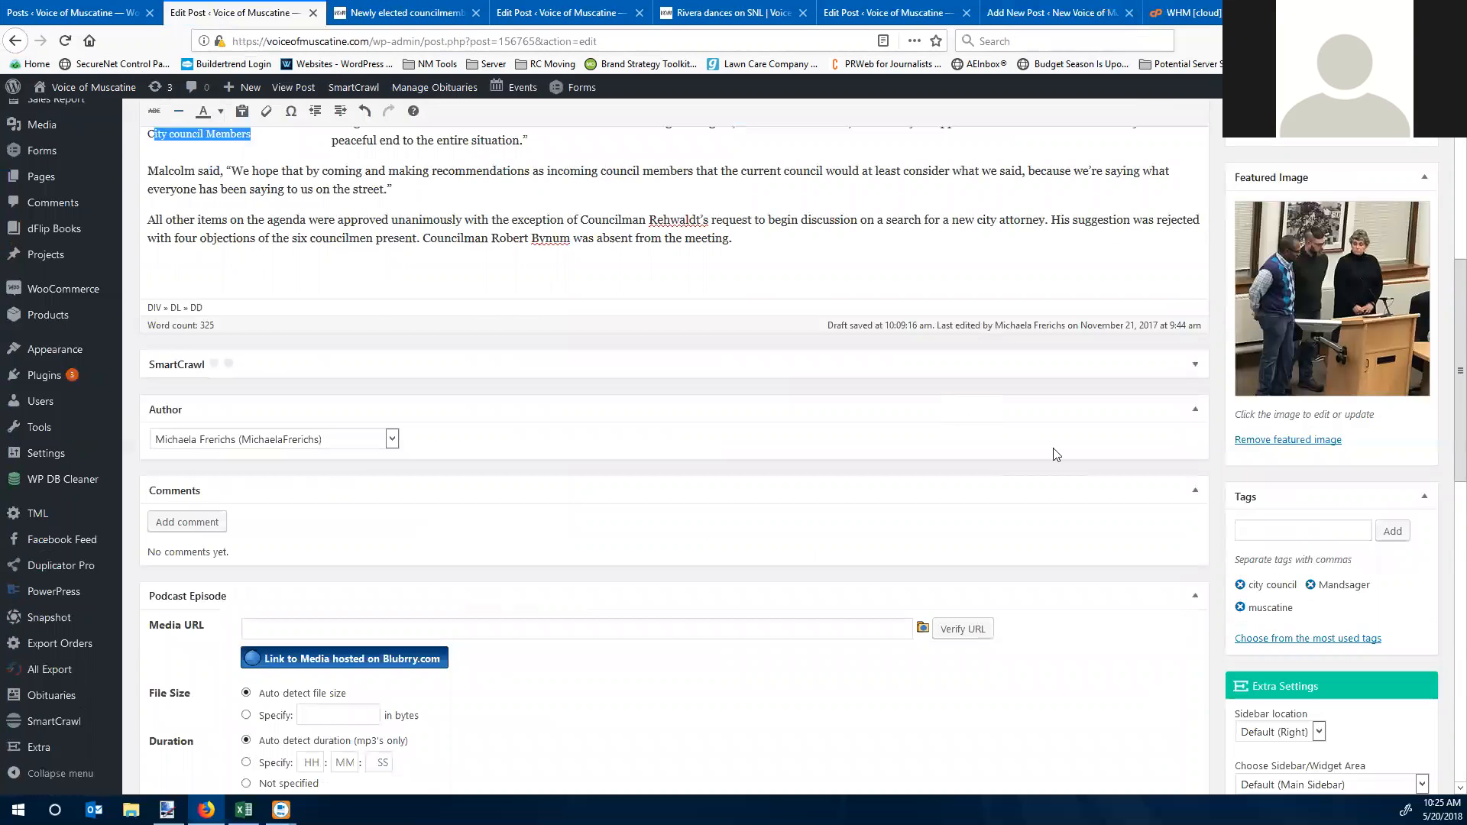
pyautogui.scroll(4, 1207, 500)
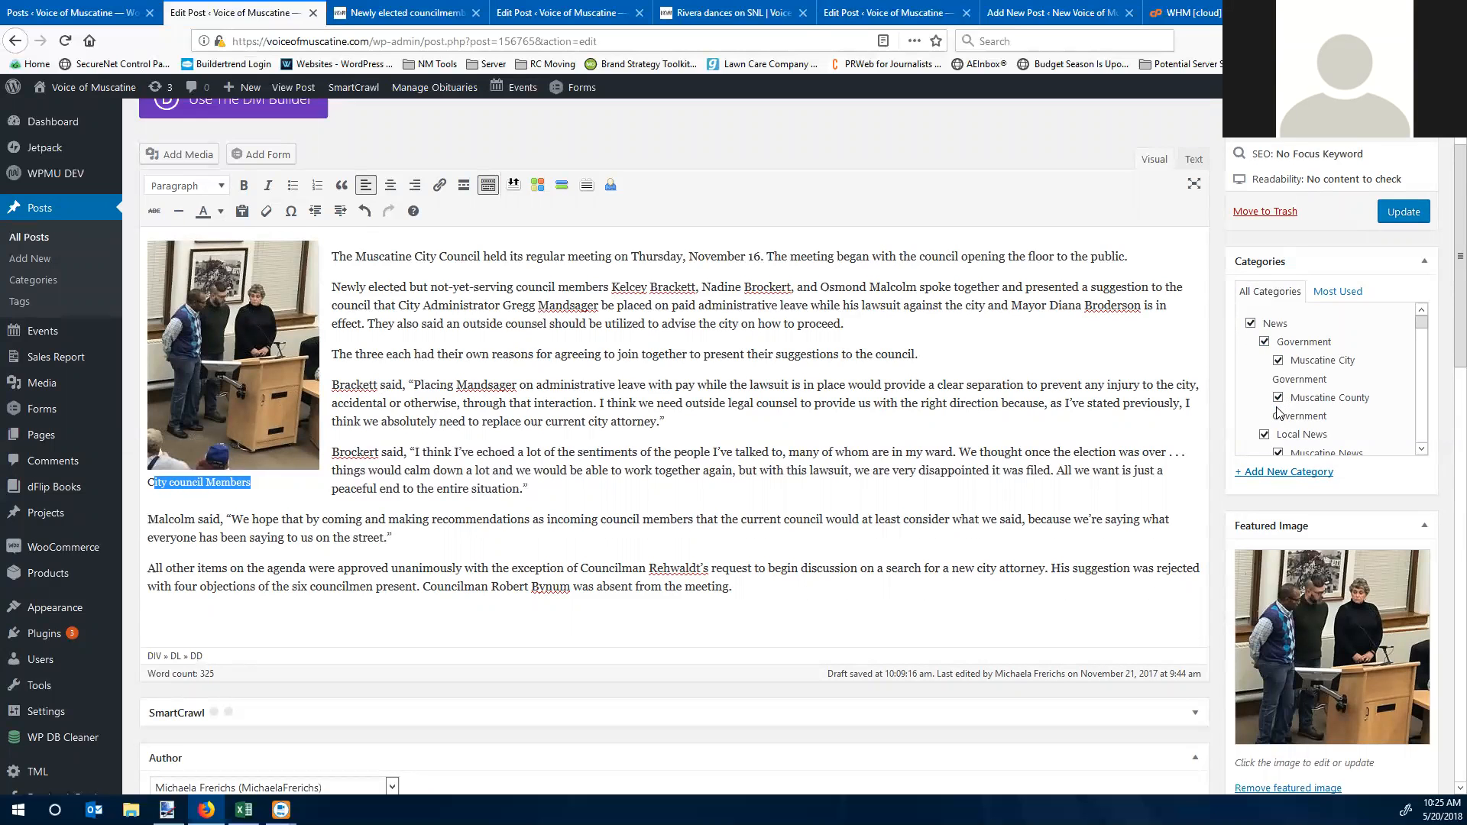
pyautogui.scroll(-3, 1274, 408)
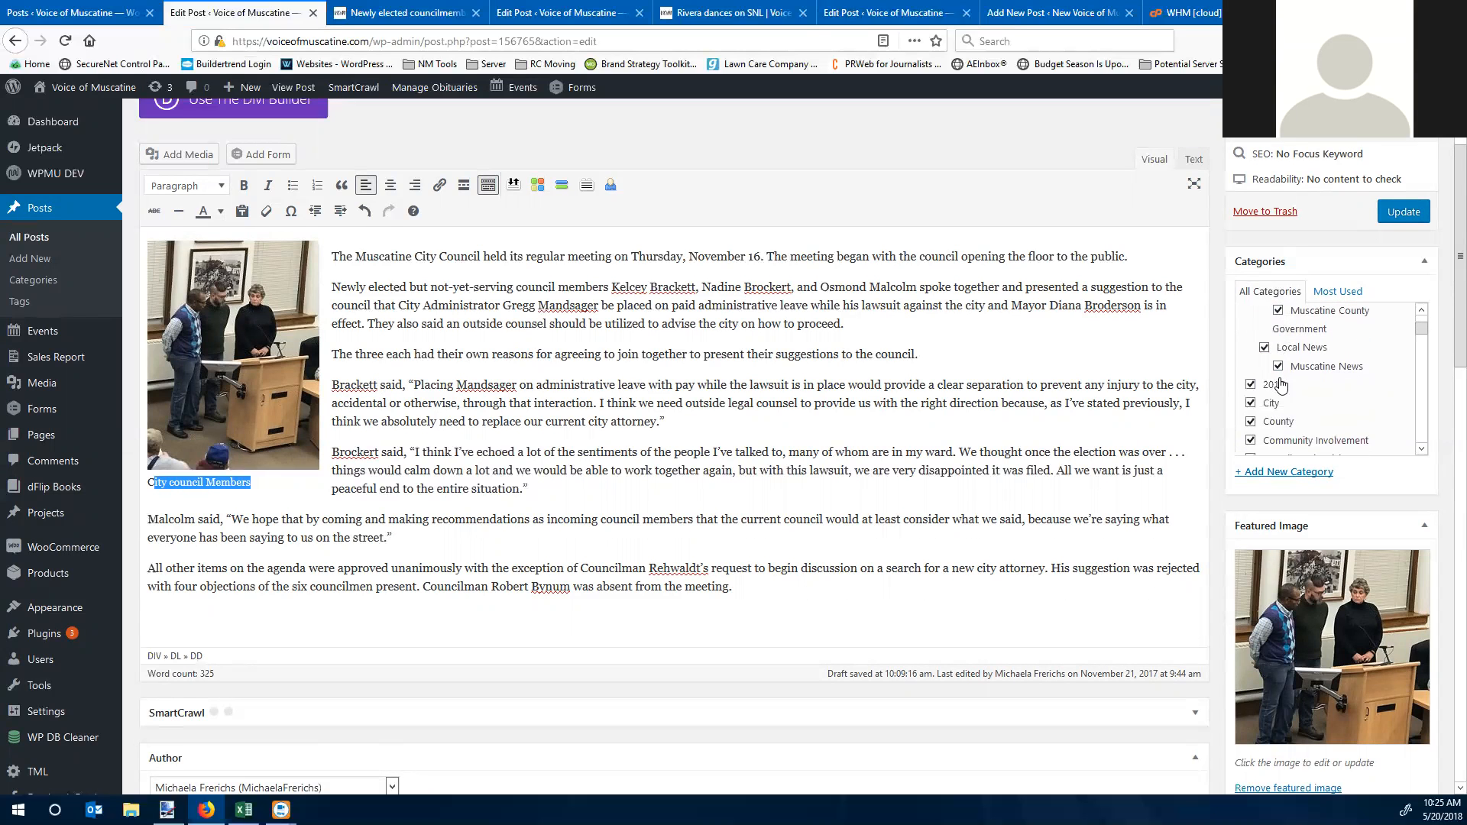
pyautogui.scroll(-2, 1266, 401)
pyautogui.scroll(5, 1266, 405)
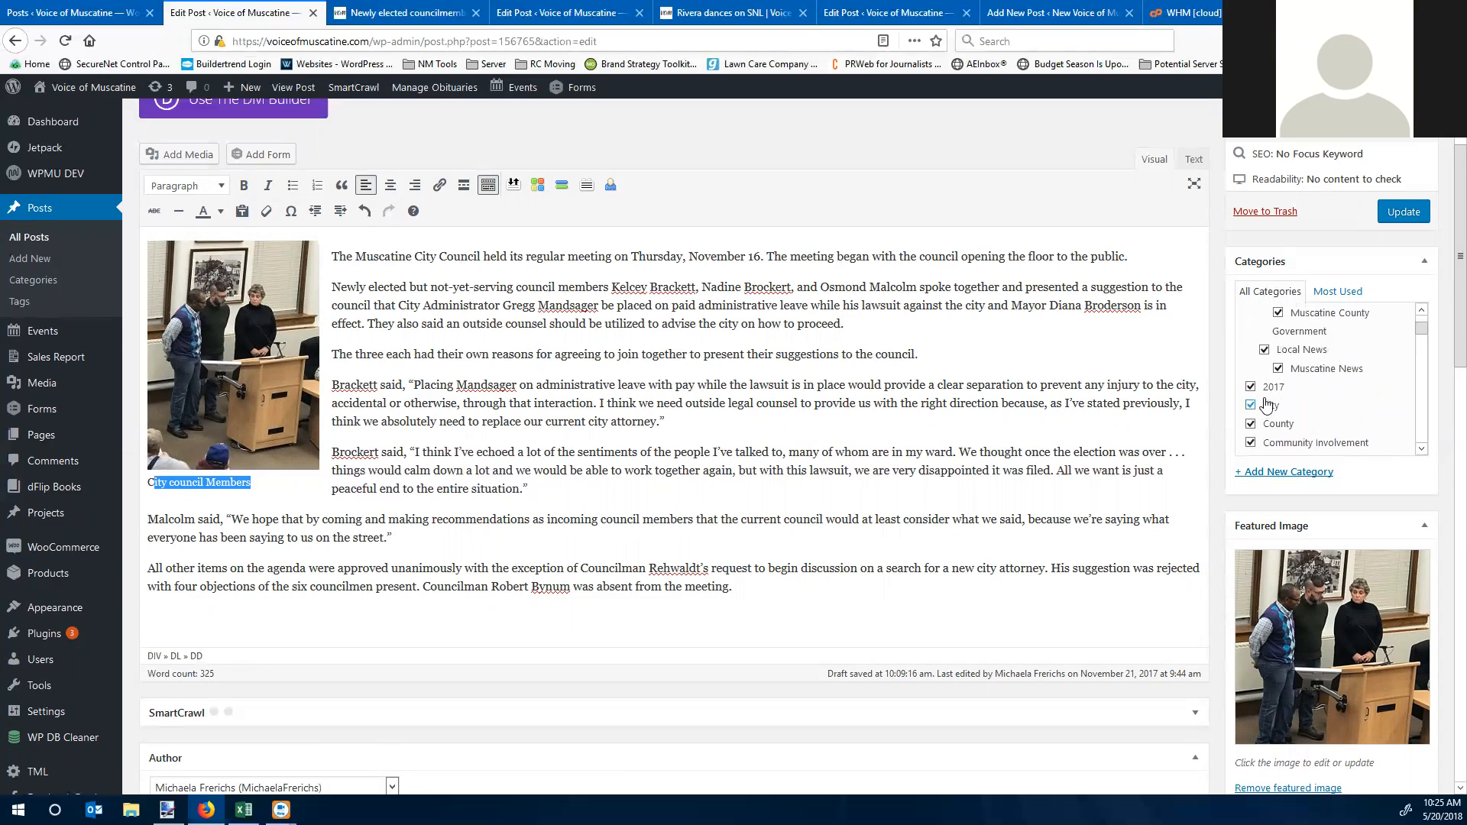
pyautogui.click(1025, 13)
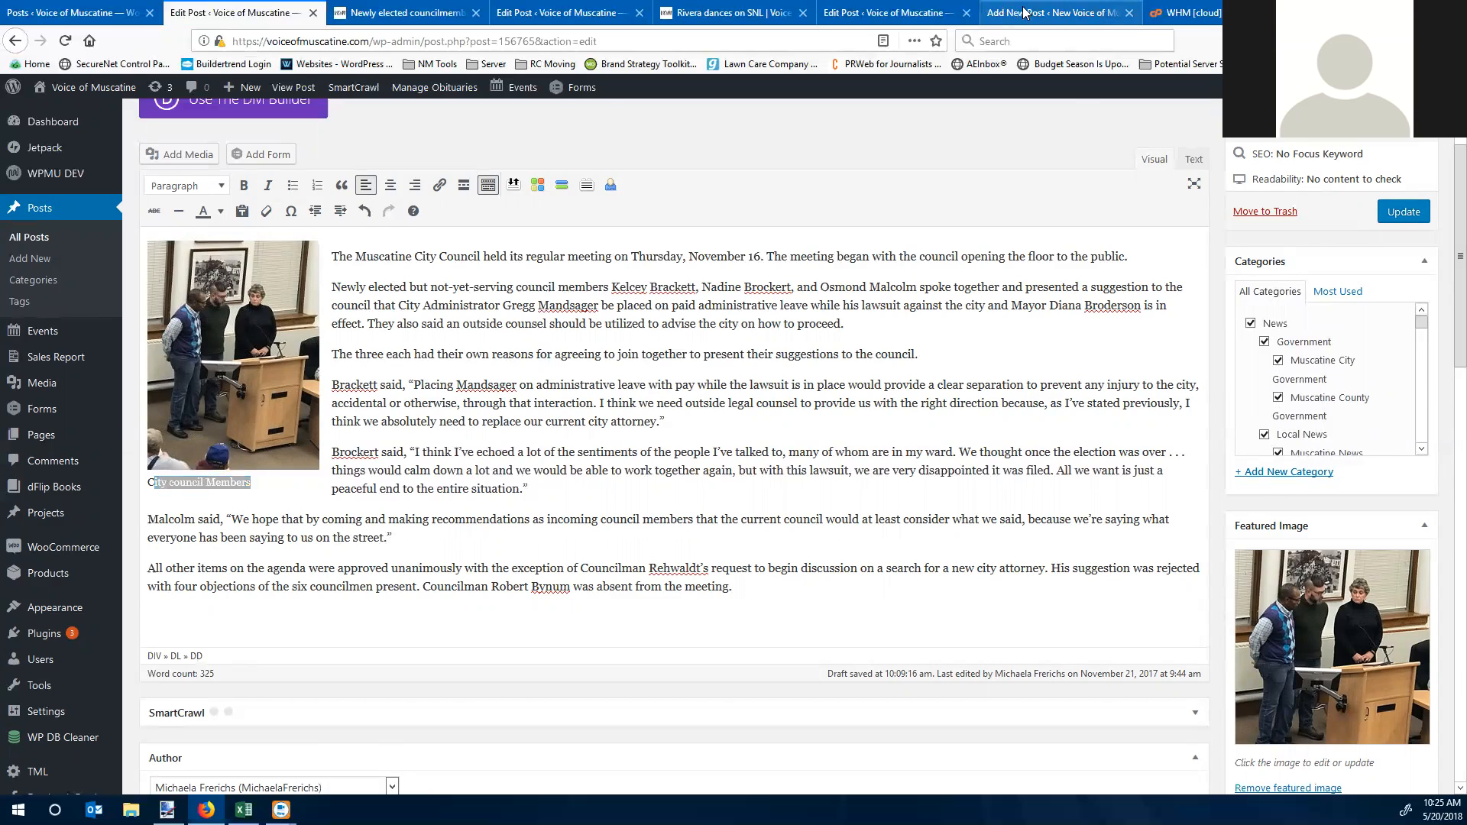
pyautogui.scroll(-2, 1257, 473)
pyautogui.click(1251, 493)
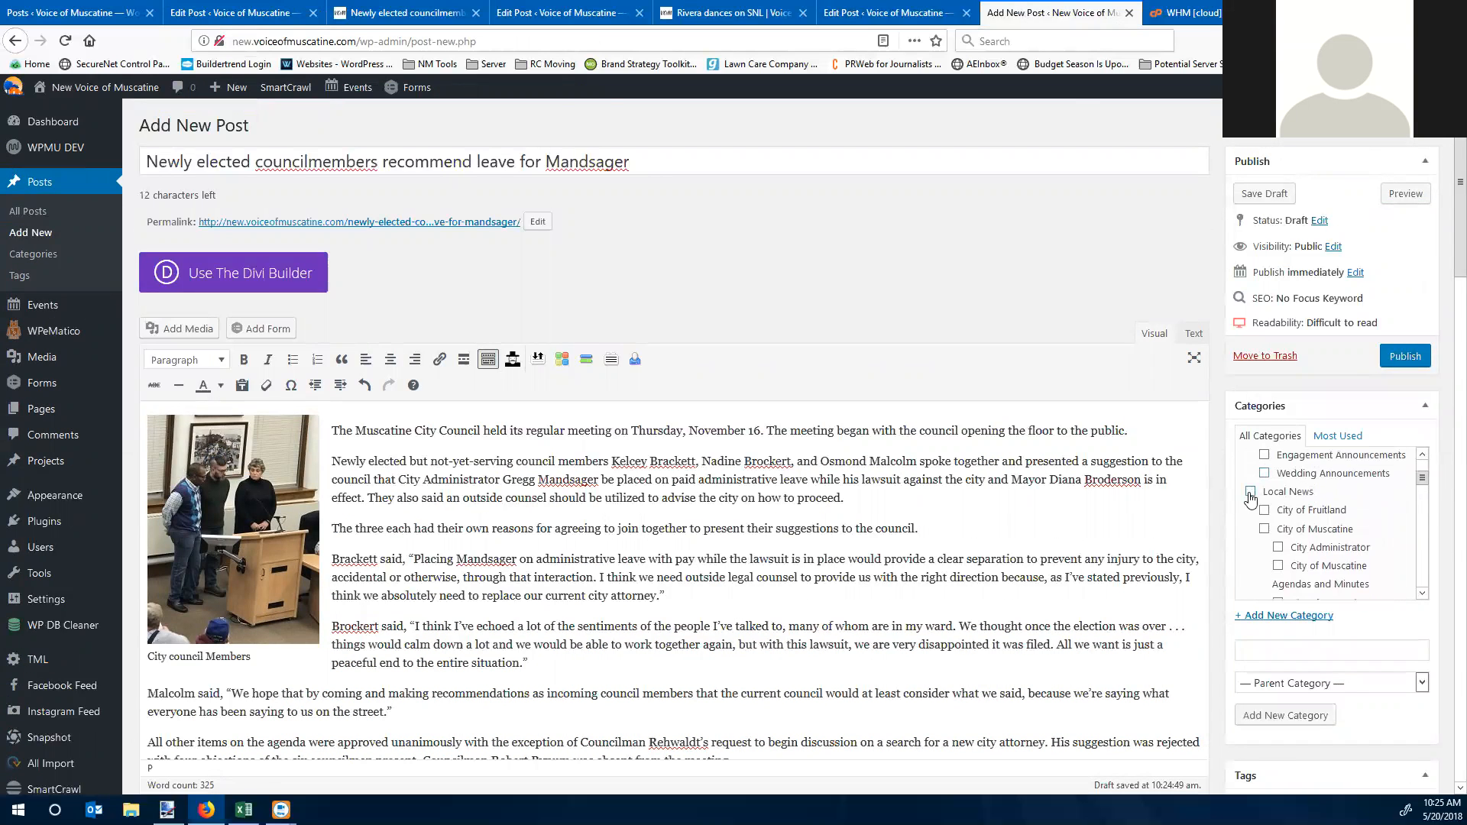
pyautogui.click(1264, 529)
pyautogui.scroll(-2, 1275, 545)
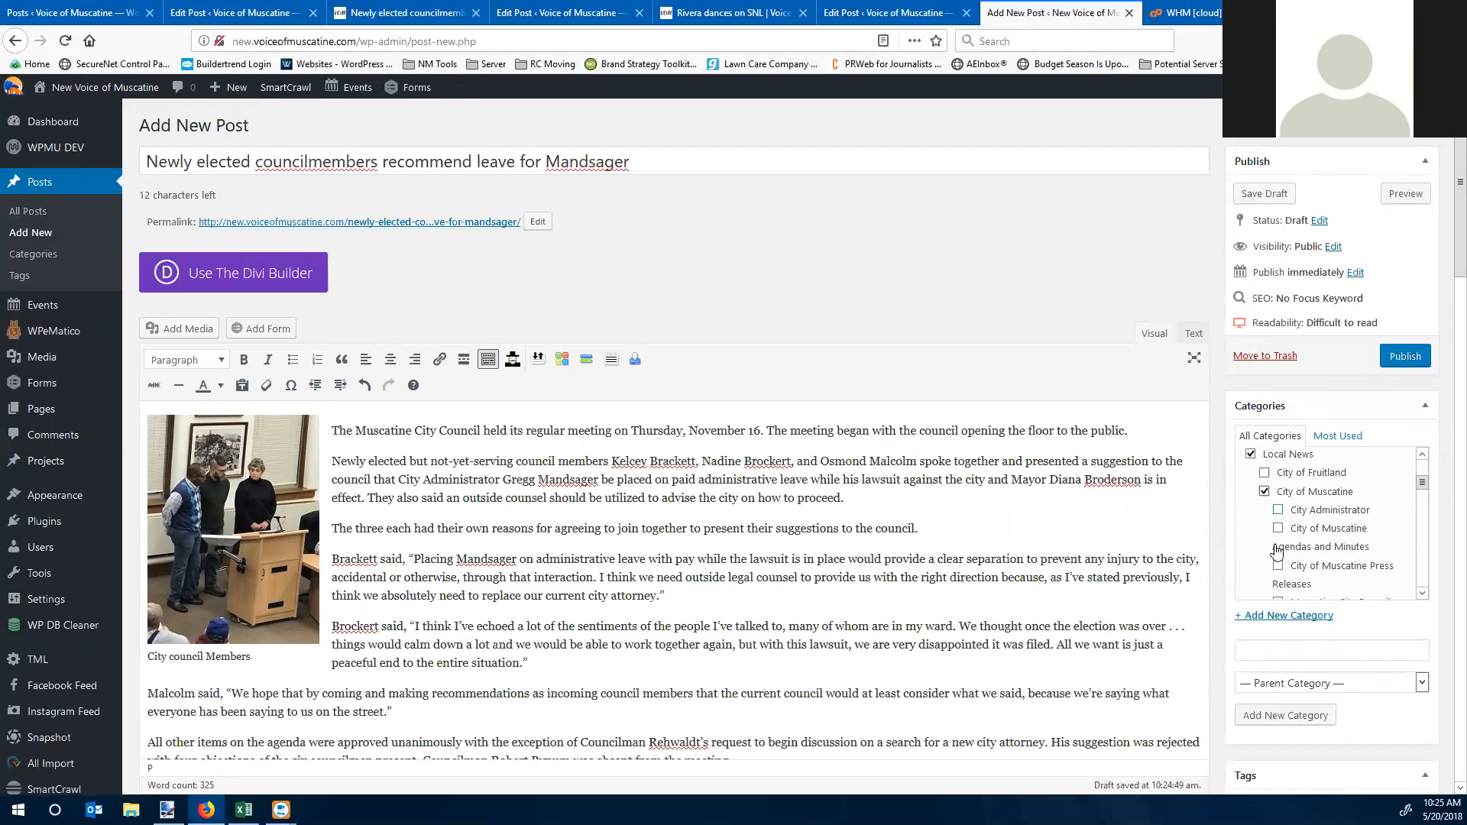
pyautogui.click(1278, 553)
pyautogui.scroll(-2, 1280, 559)
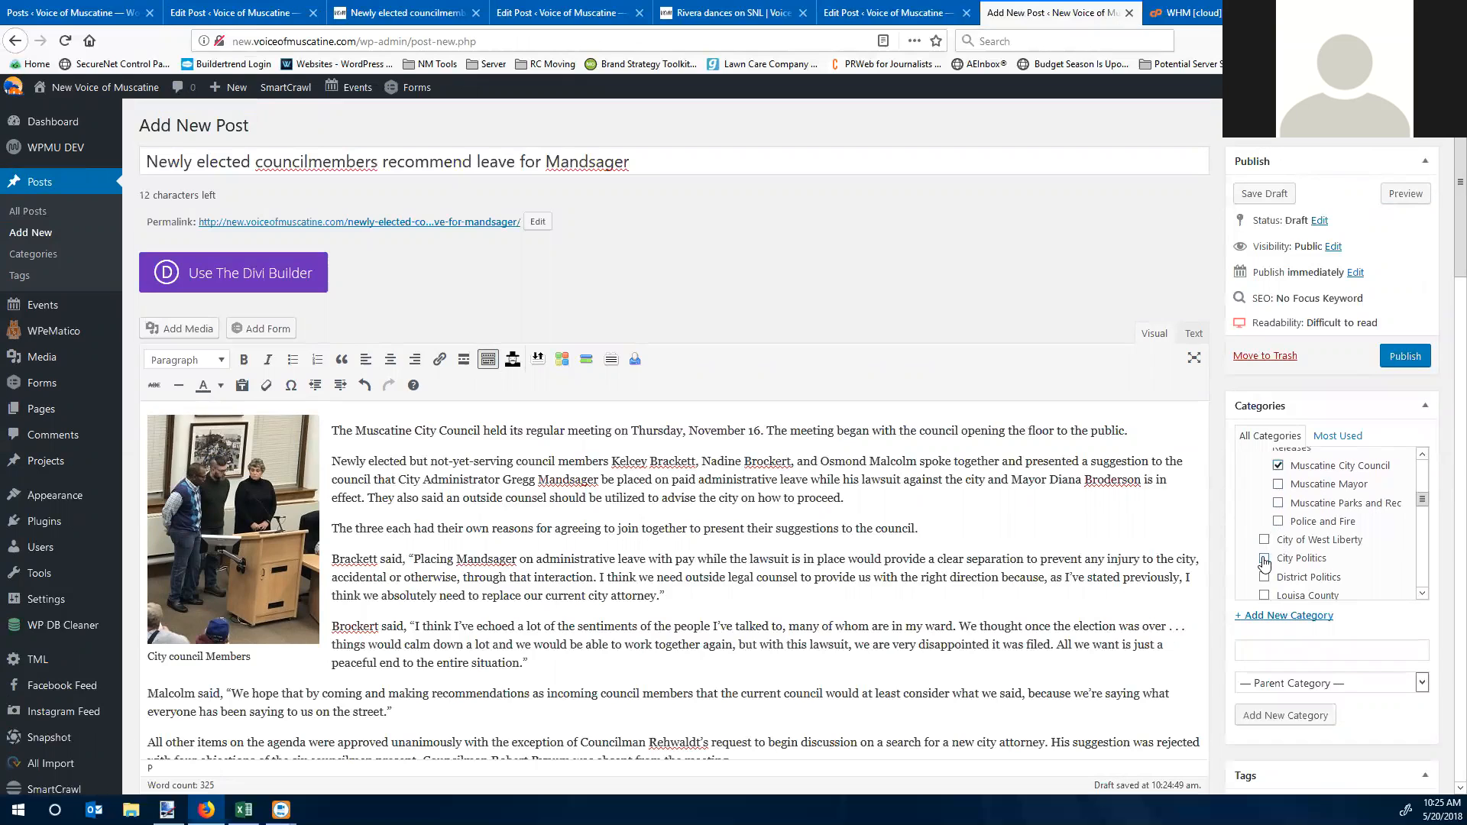
pyautogui.click(1264, 560)
# Step: Review the new post's selected categories and publish the post
pyautogui.scroll(2, 1261, 577)
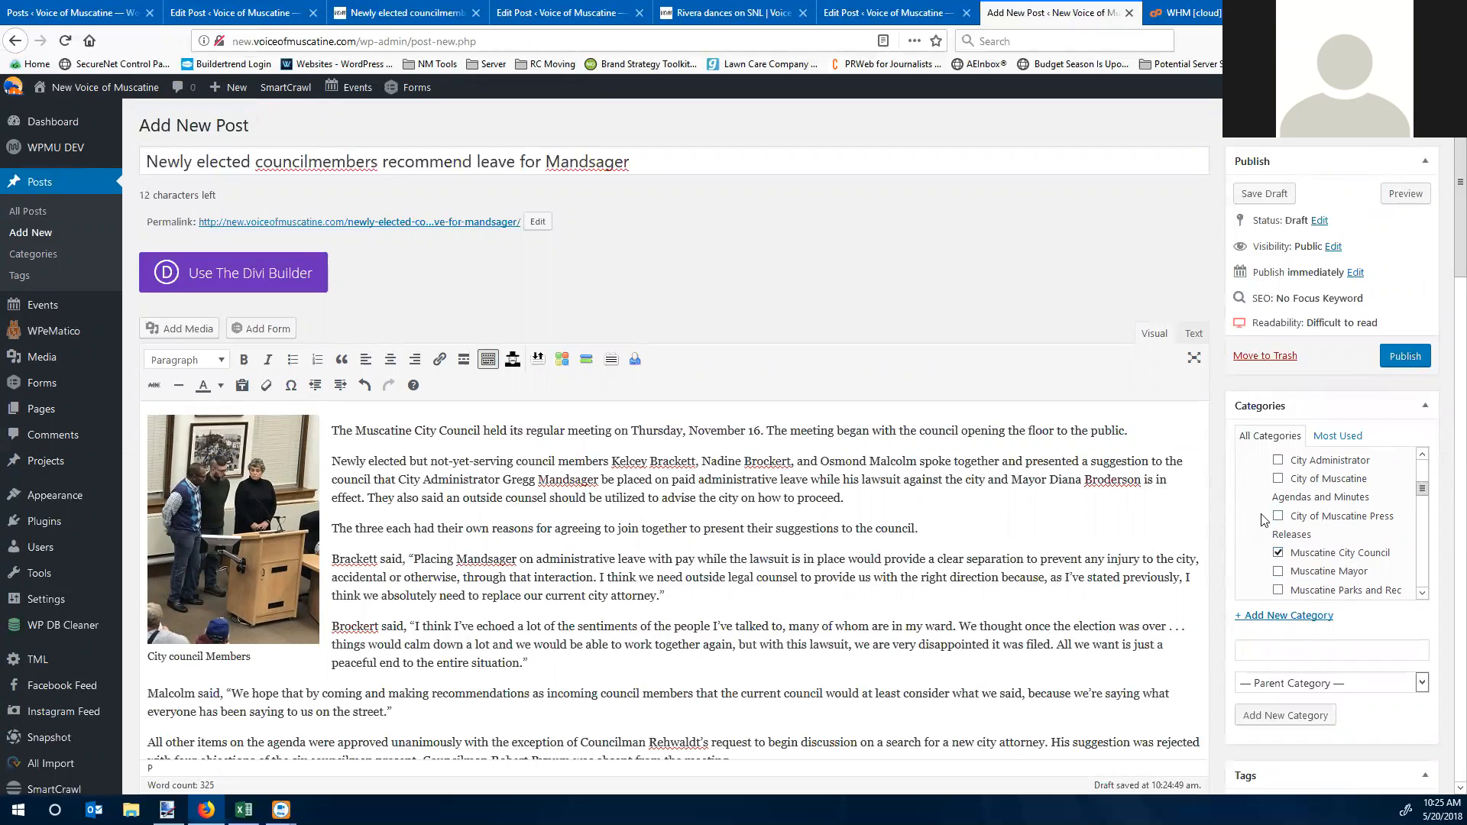
pyautogui.scroll(3, 1272, 547)
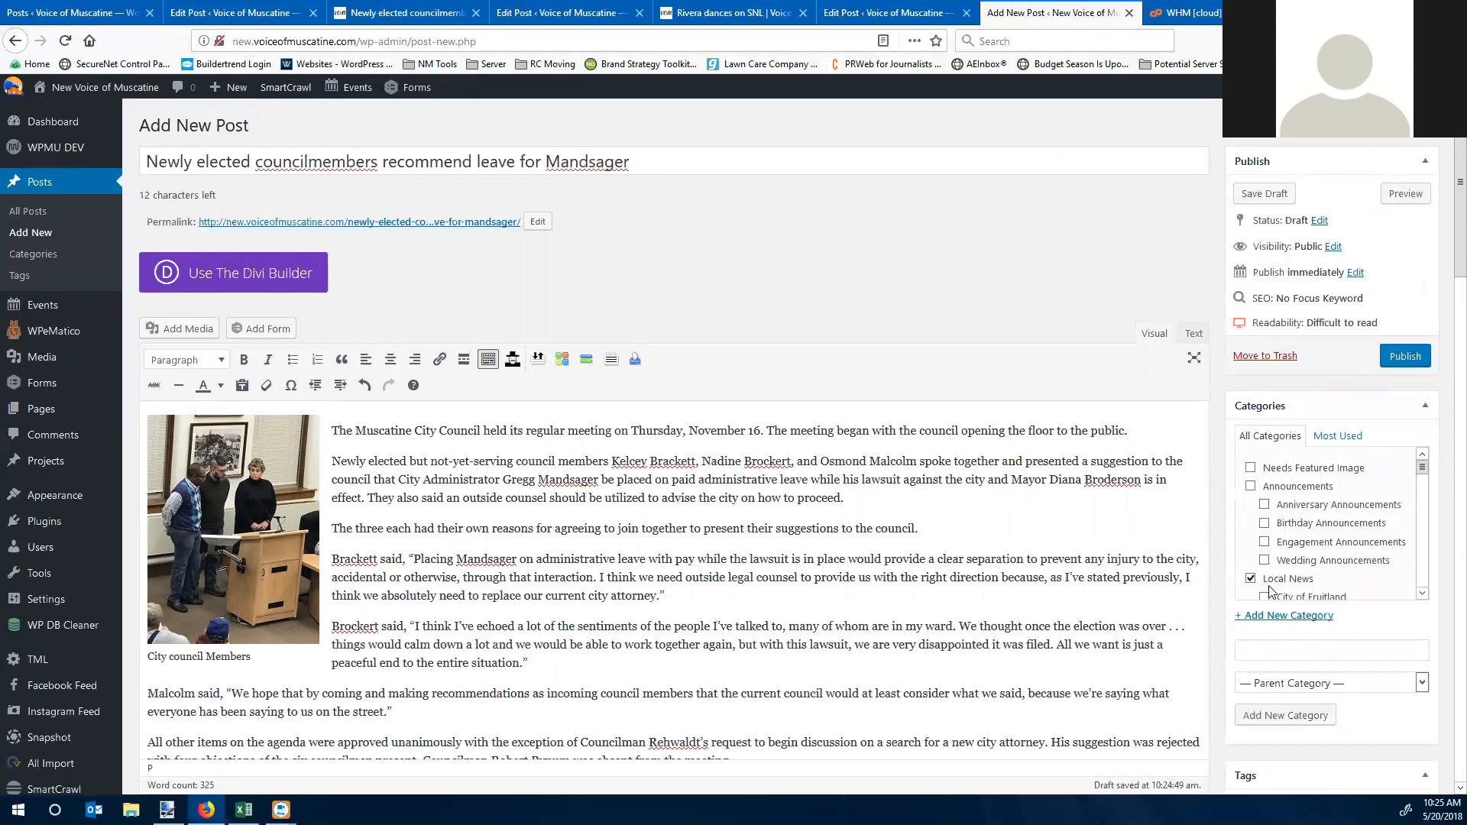
pyautogui.scroll(-2, 1270, 591)
pyautogui.scroll(-2, 1264, 474)
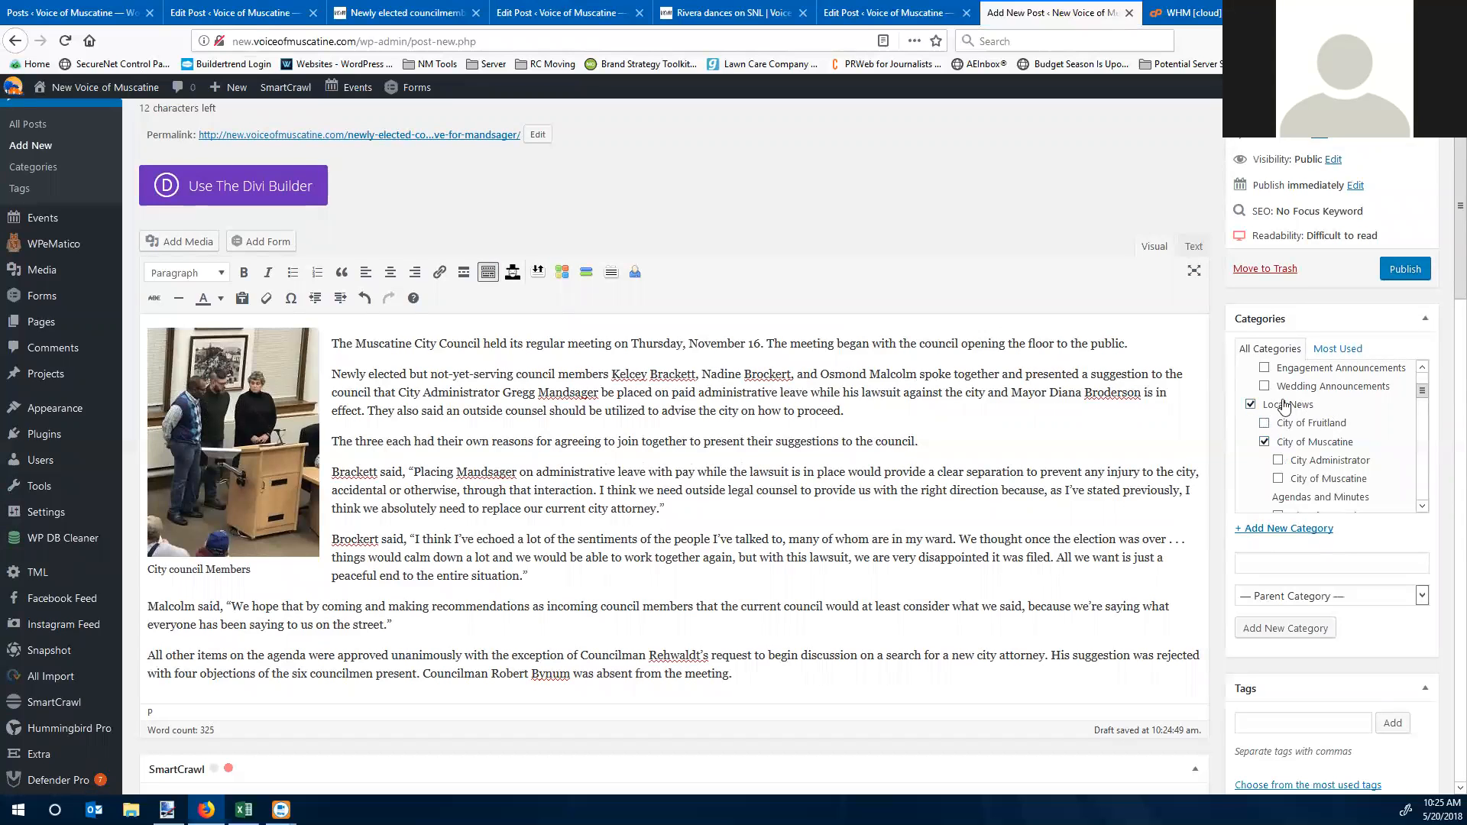
pyautogui.scroll(-5, 1299, 450)
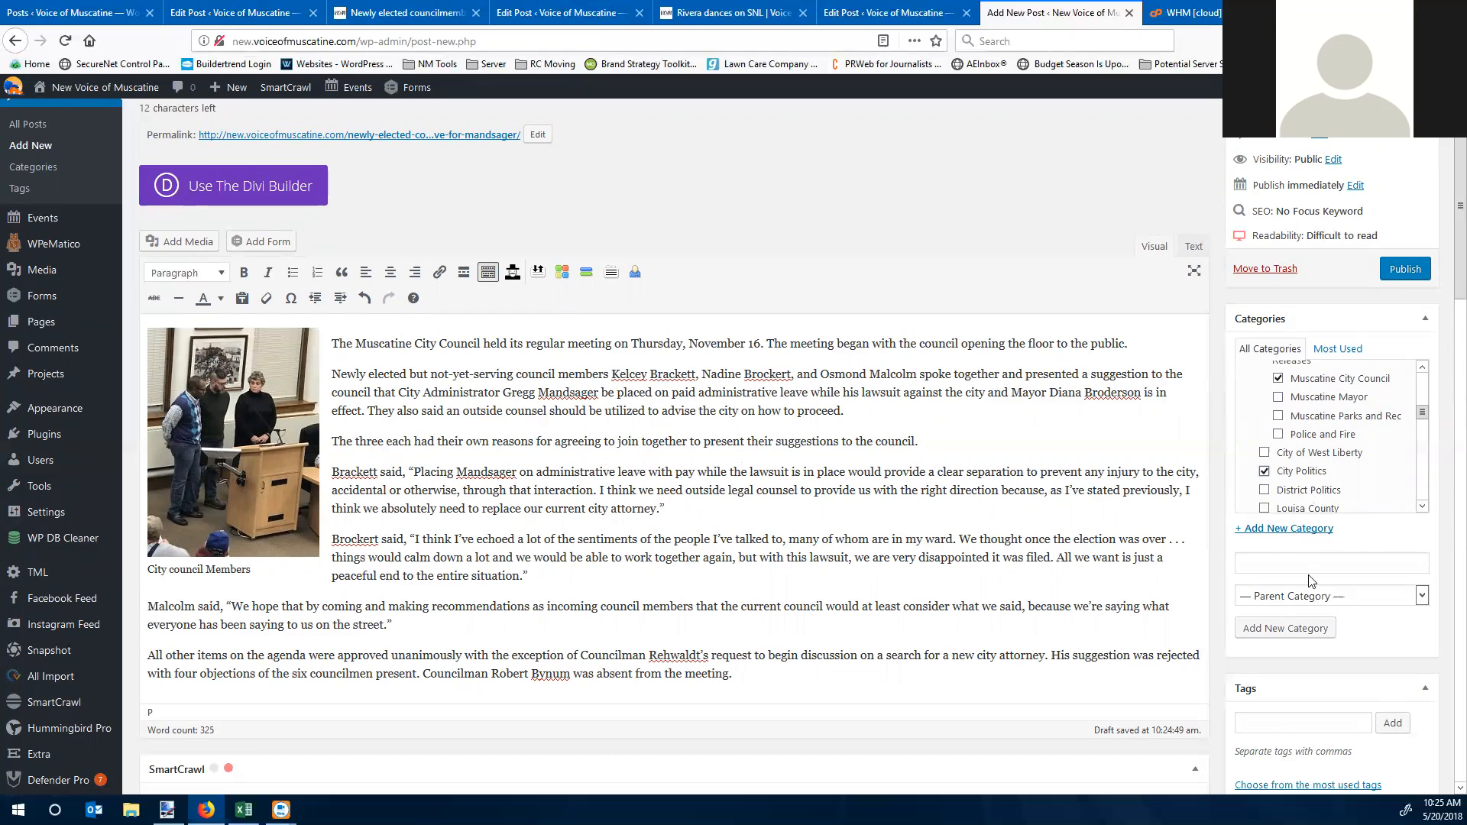
pyautogui.click(1404, 270)
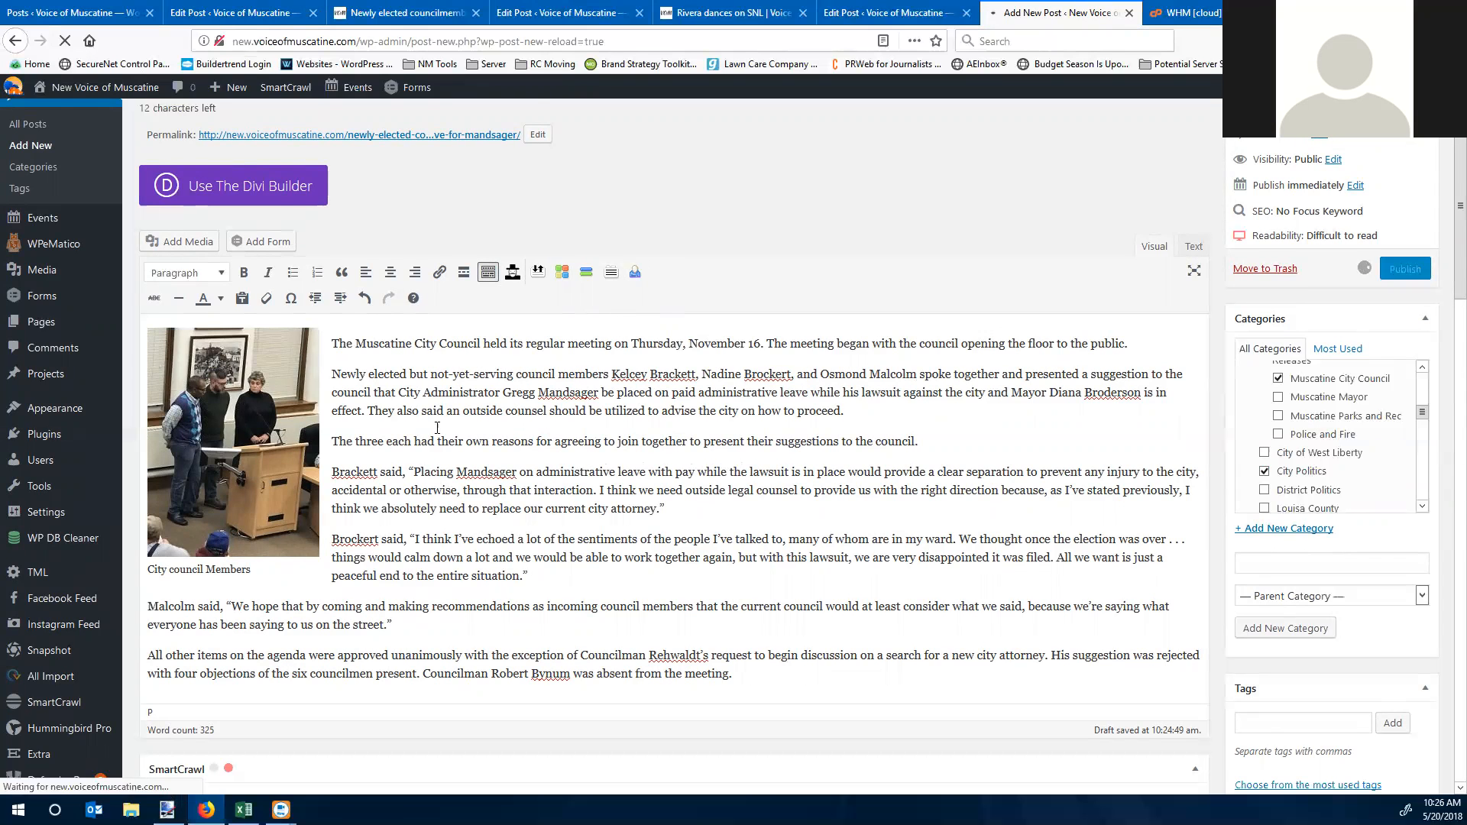
# Step: Open the post's permalink in a new browser tab and bring that page to the front
pyautogui.scroll(2, 437, 428)
pyautogui.rightClick(390, 229)
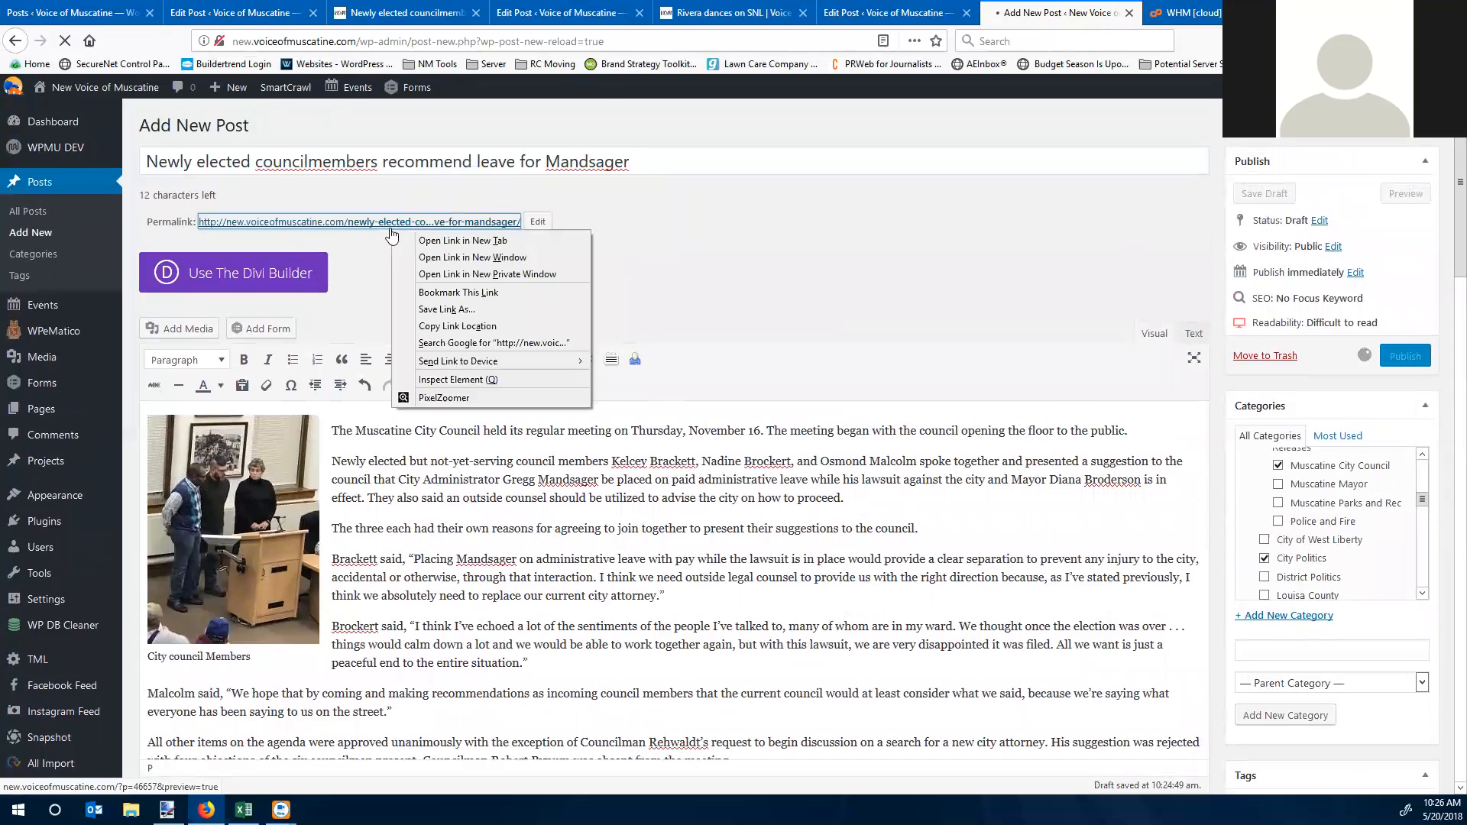
pyautogui.click(427, 240)
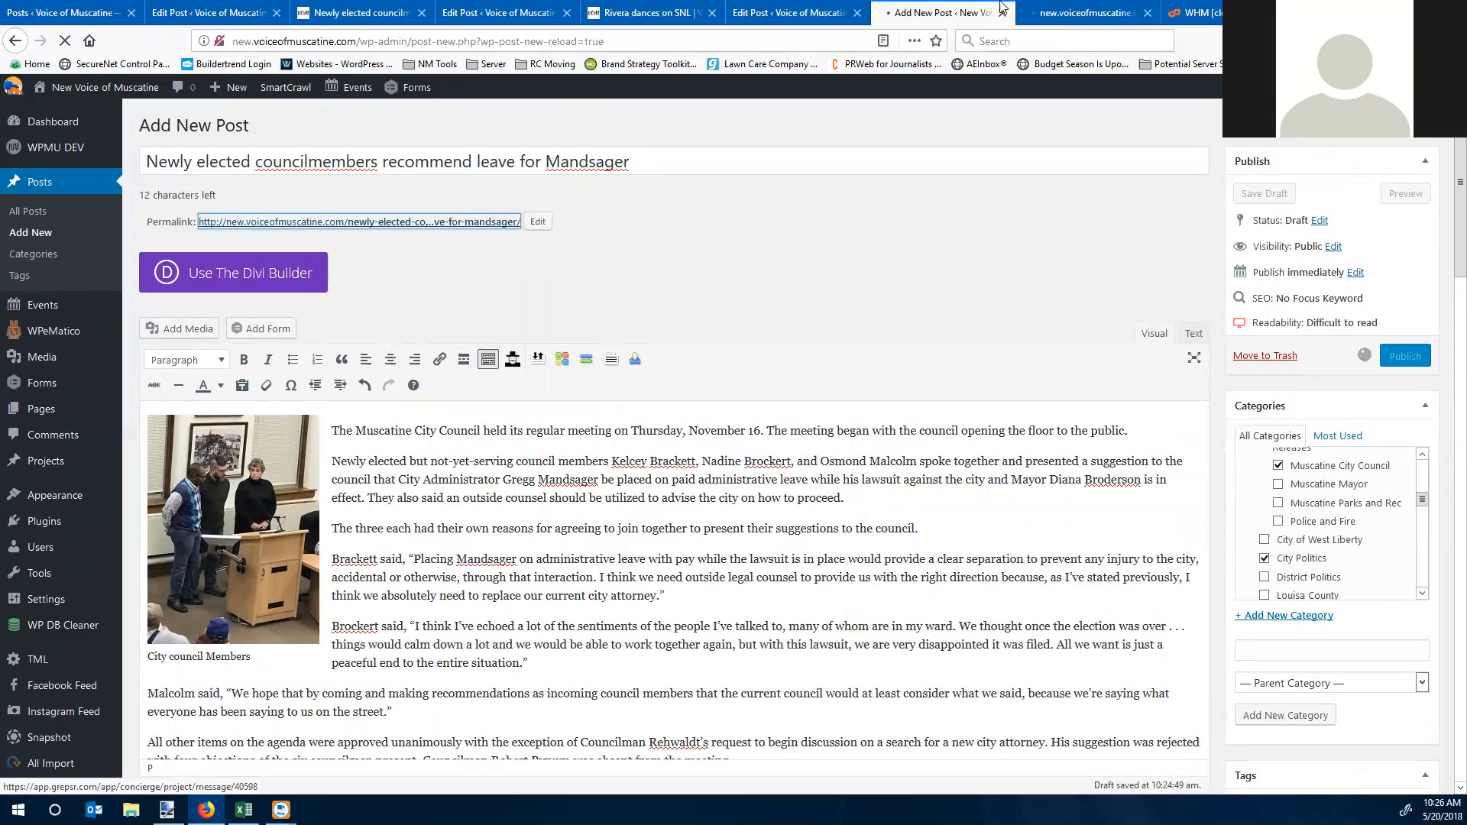
pyautogui.click(1047, 11)
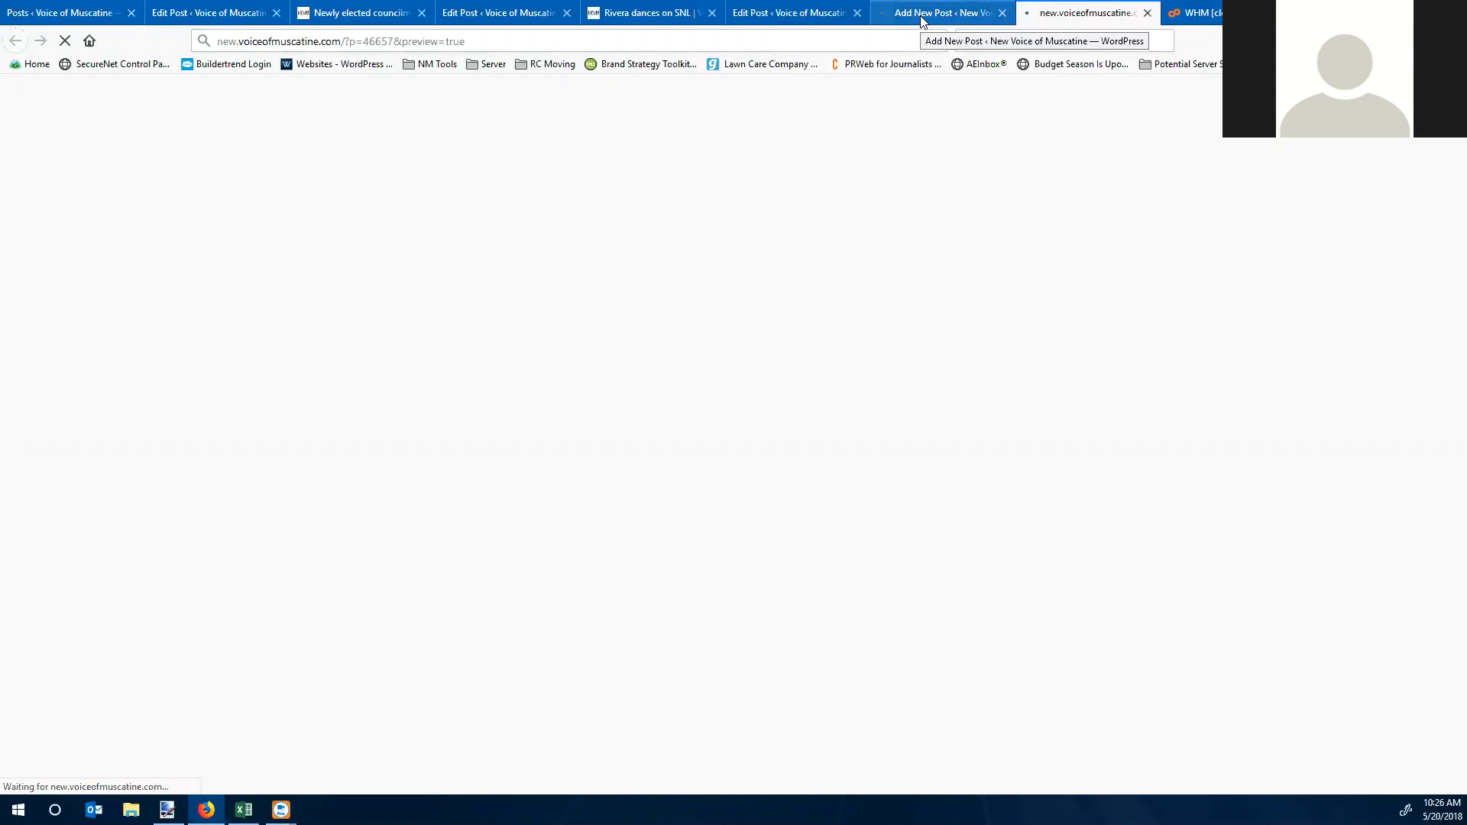
pyautogui.click(1196, 12)
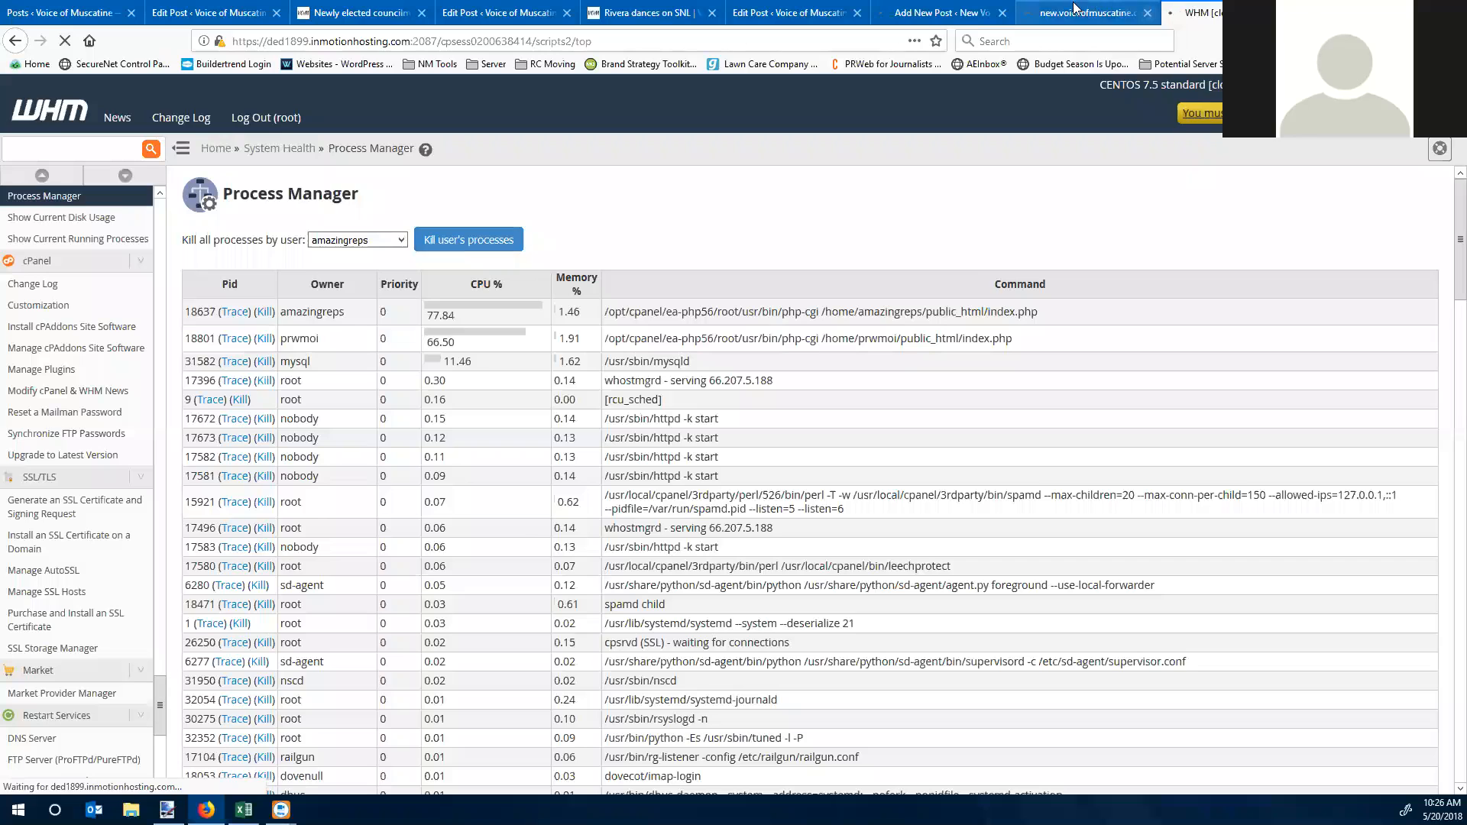
pyautogui.click(1021, 11)
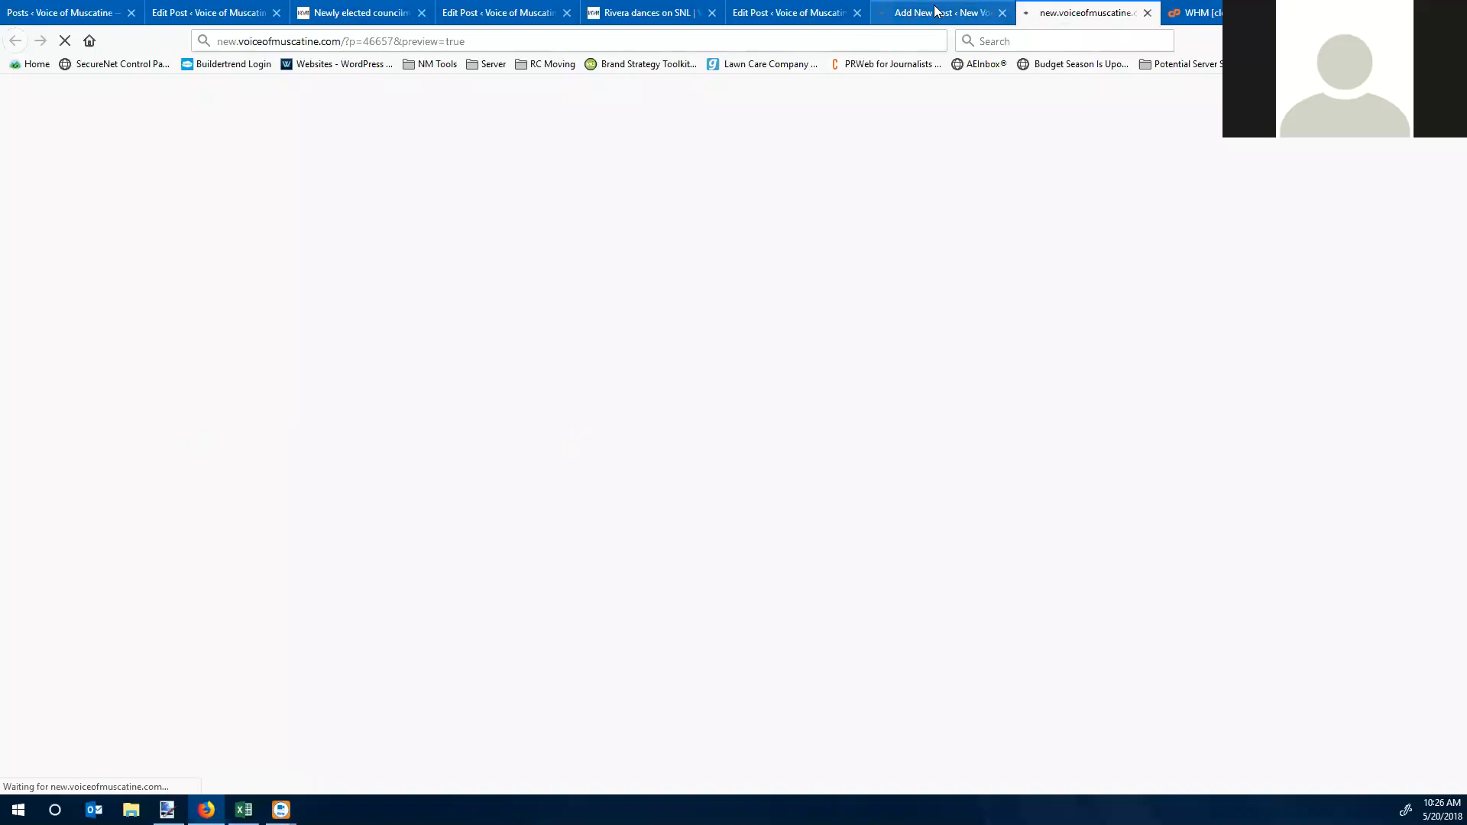
pyautogui.click(1011, 10)
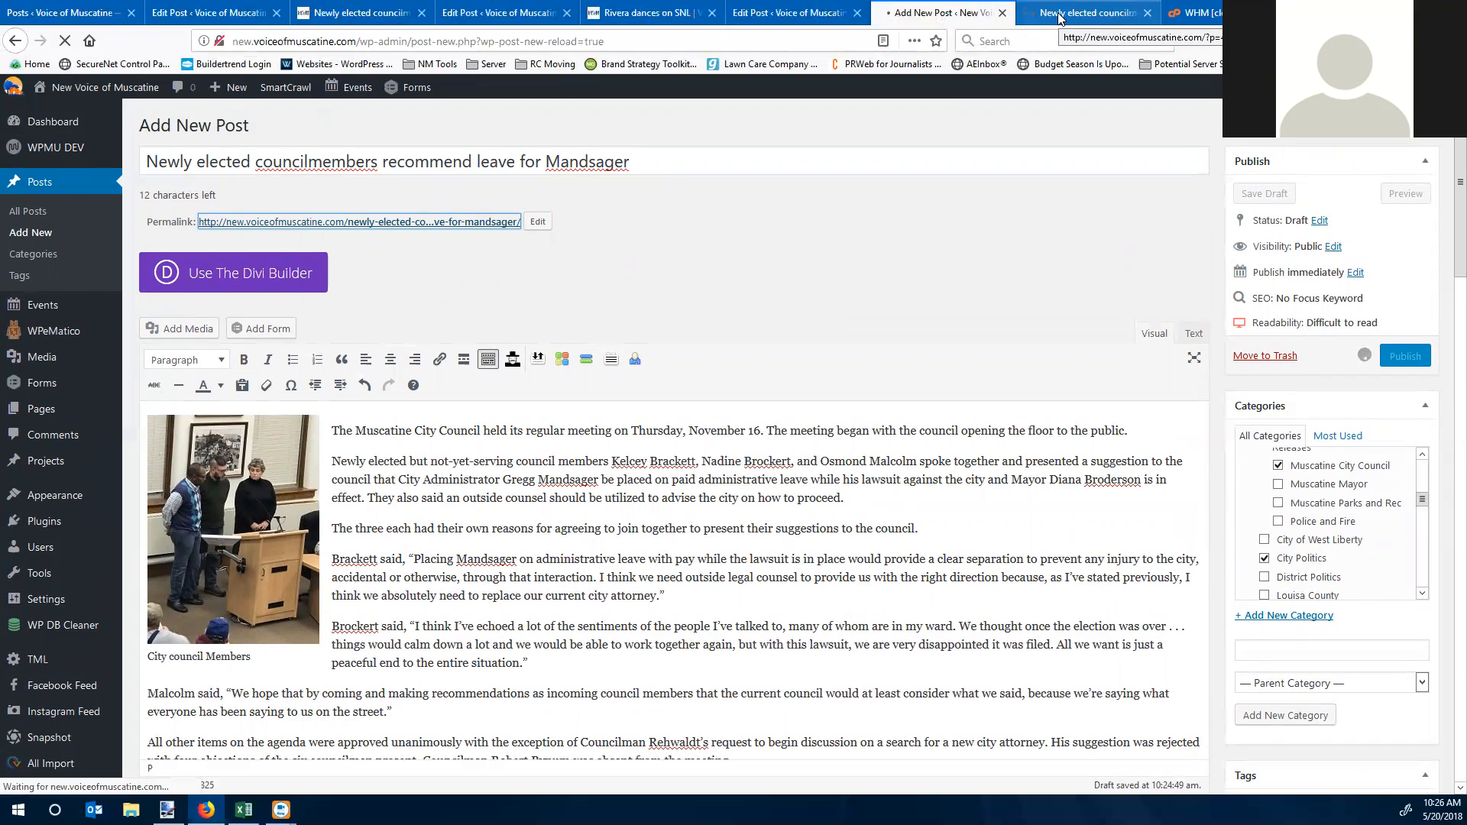
# Step: Review the published article's title, categories, featured image, captioned photo and text on the live page
pyautogui.click(1059, 13)
pyautogui.scroll(-12, 717, 428)
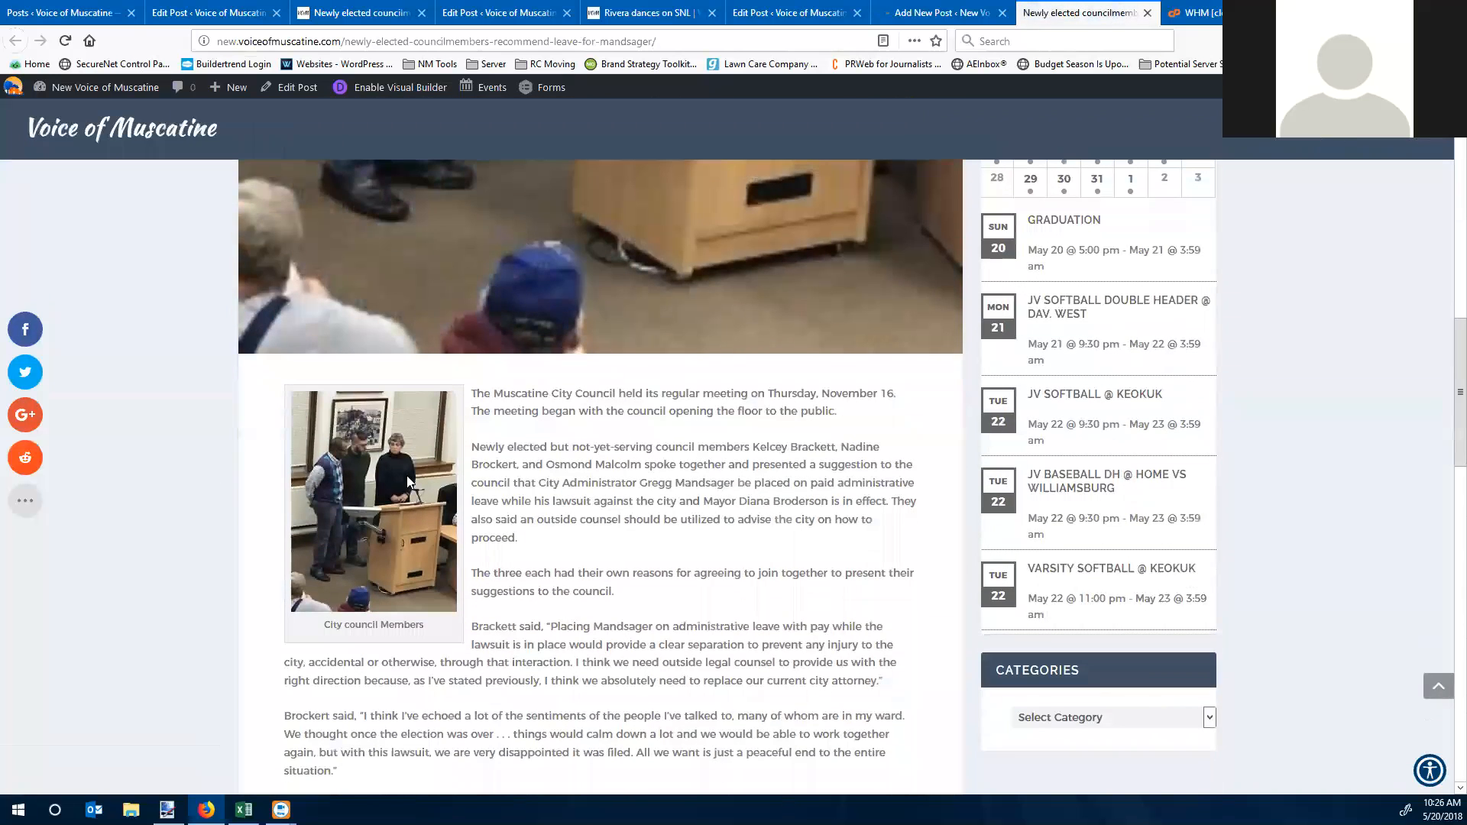
pyautogui.scroll(-5, 655, 457)
pyautogui.scroll(17, 656, 457)
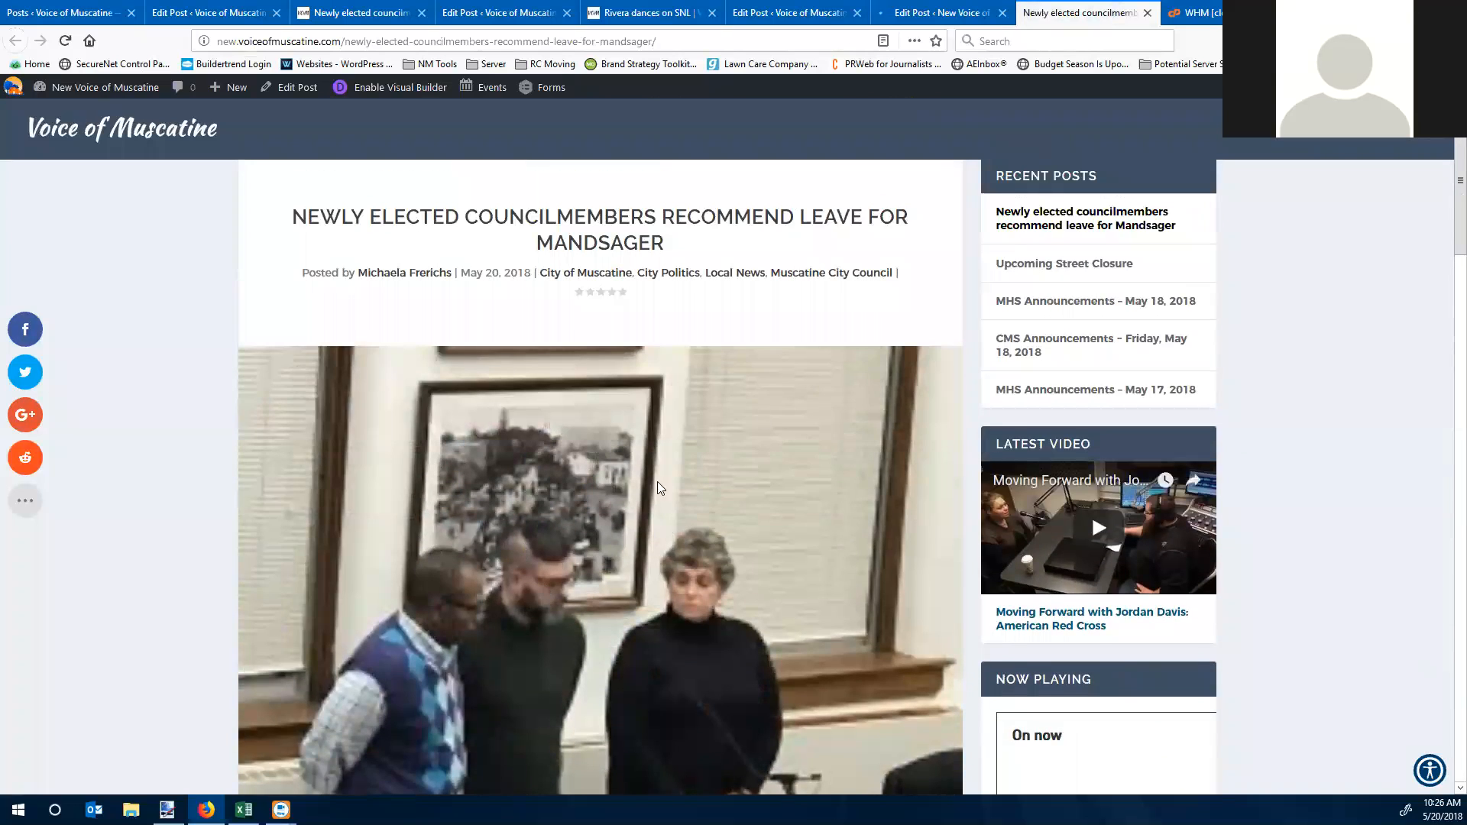
# Step: Return to the new post's editor and enable Hide Featured Image on Post in its Extra Settings
pyautogui.click(937, 16)
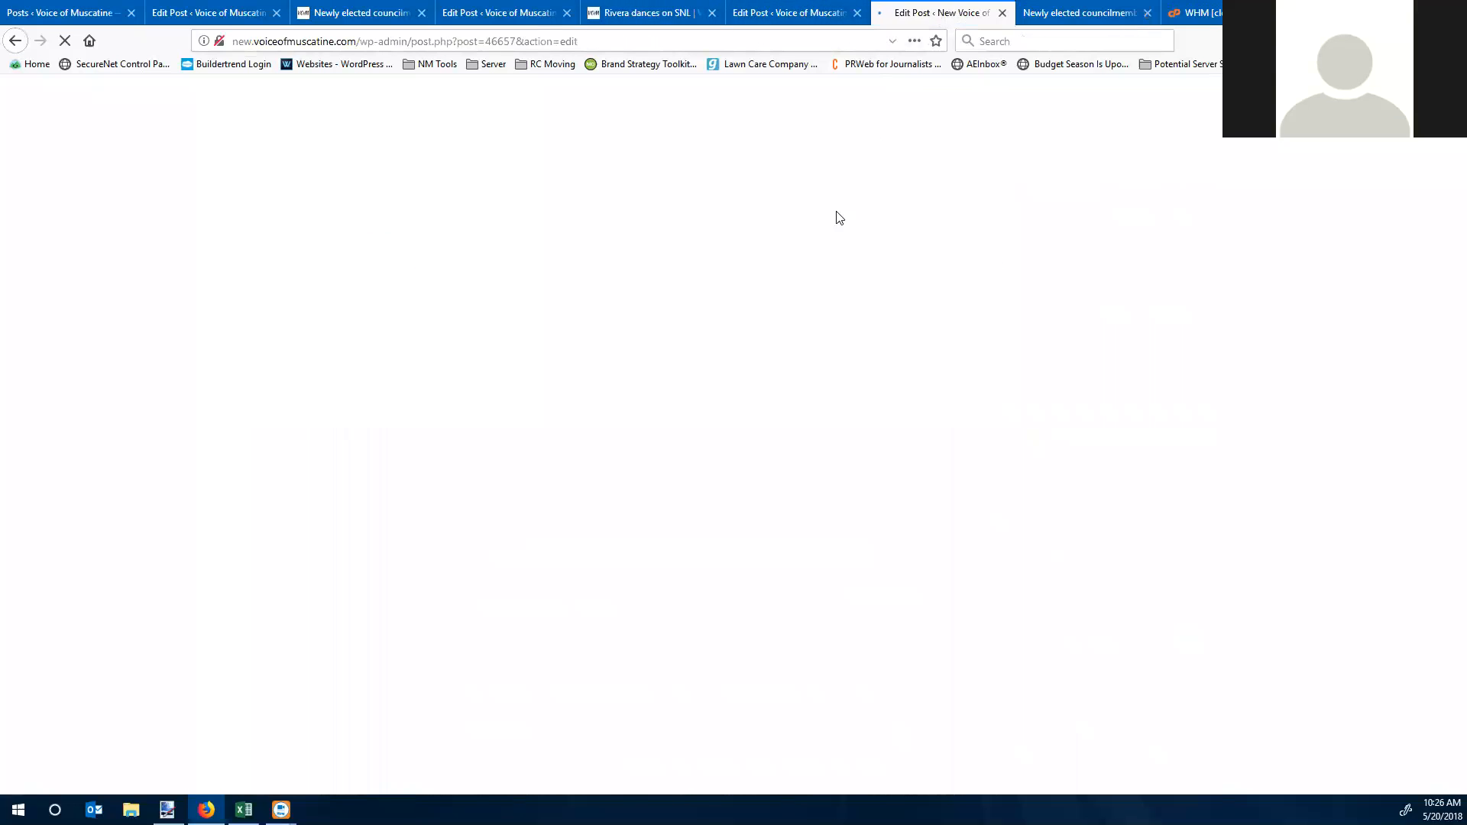
pyautogui.scroll(-6, 1164, 452)
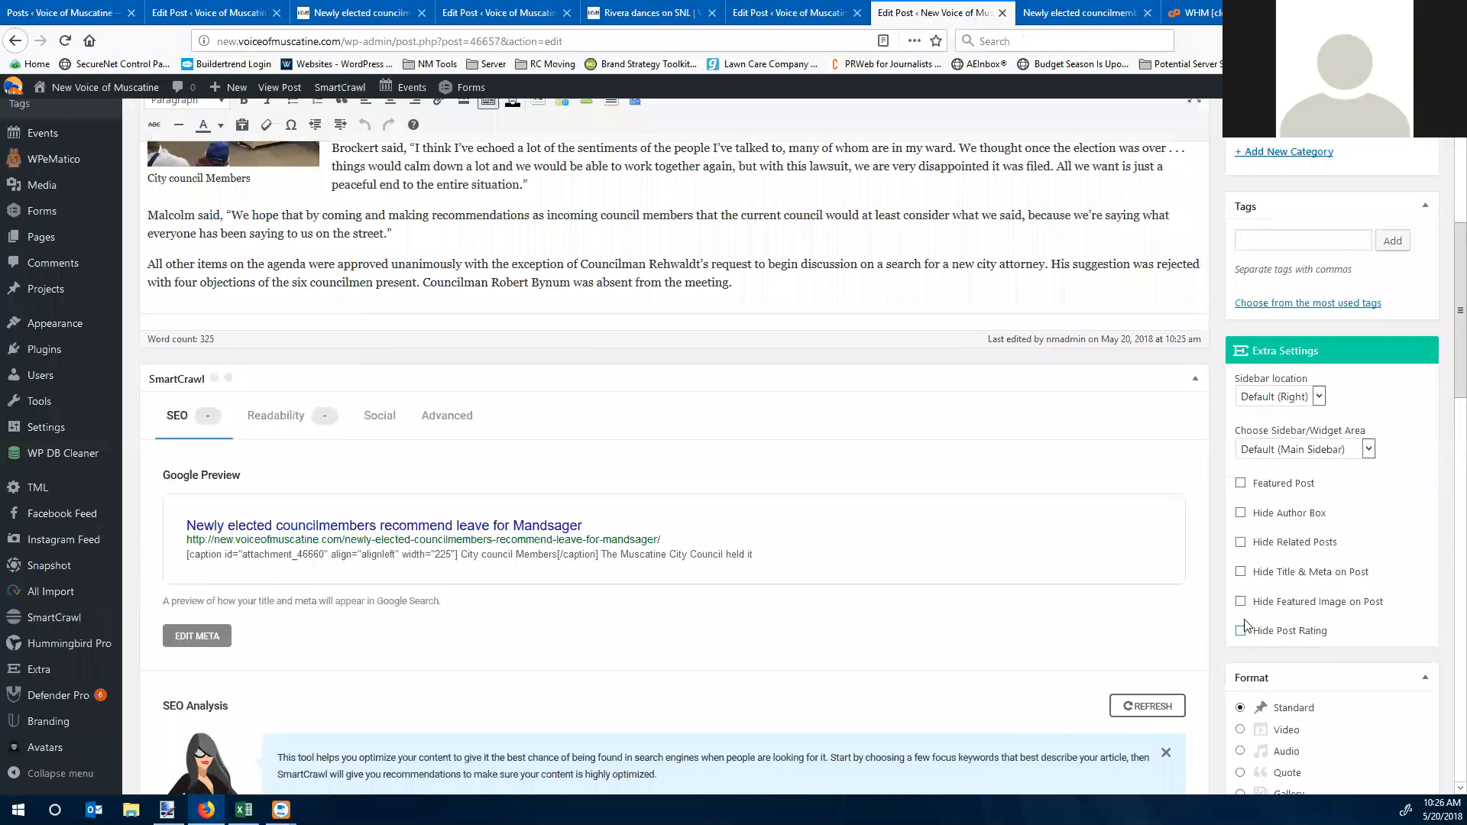
pyautogui.click(1240, 602)
# Step: Compare the original post's Extra Settings for hiding the featured image, and update the new post
pyautogui.click(213, 11)
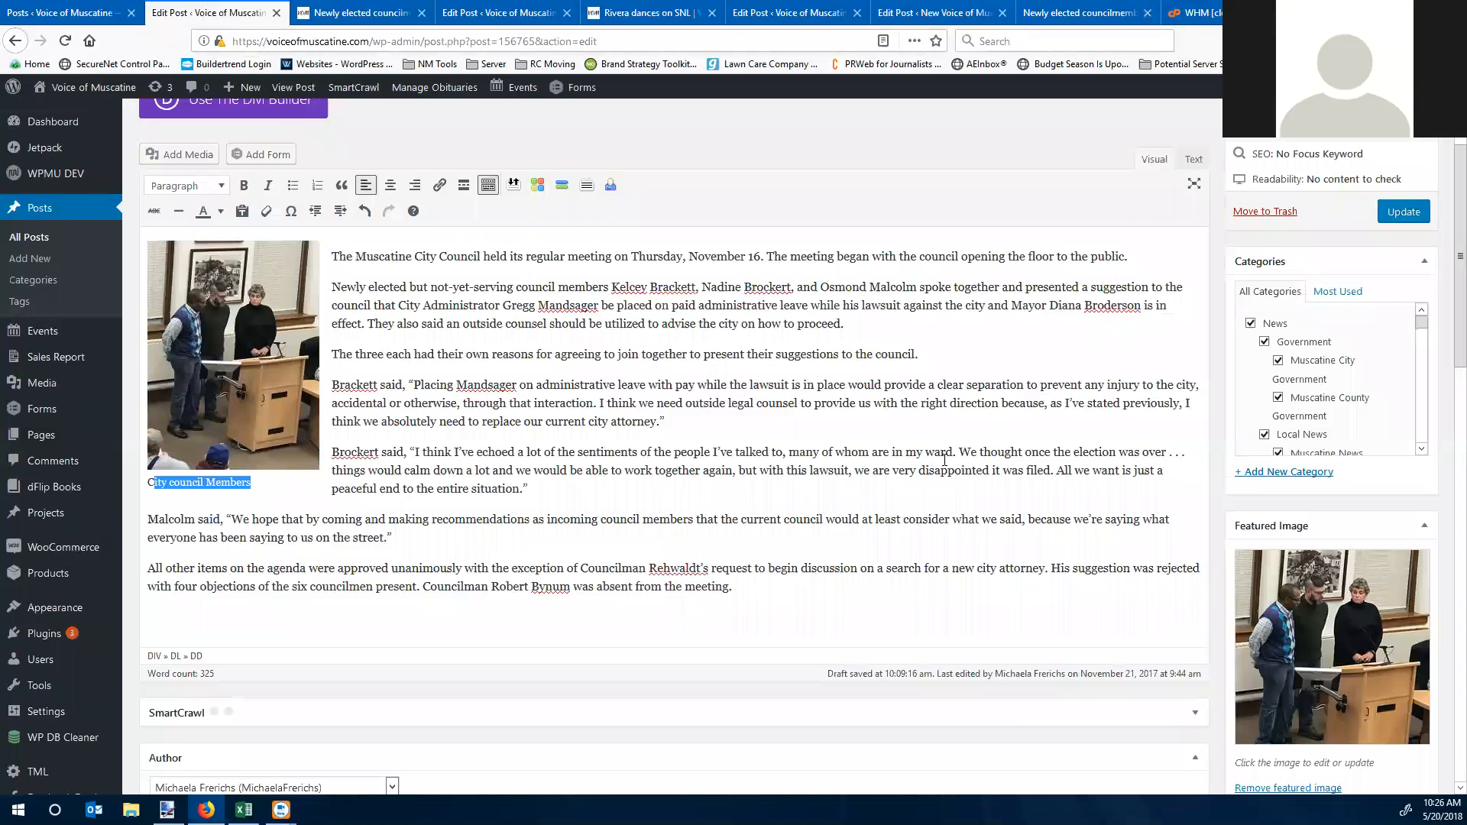
pyautogui.scroll(-7, 1209, 529)
pyautogui.scroll(-5, 1209, 529)
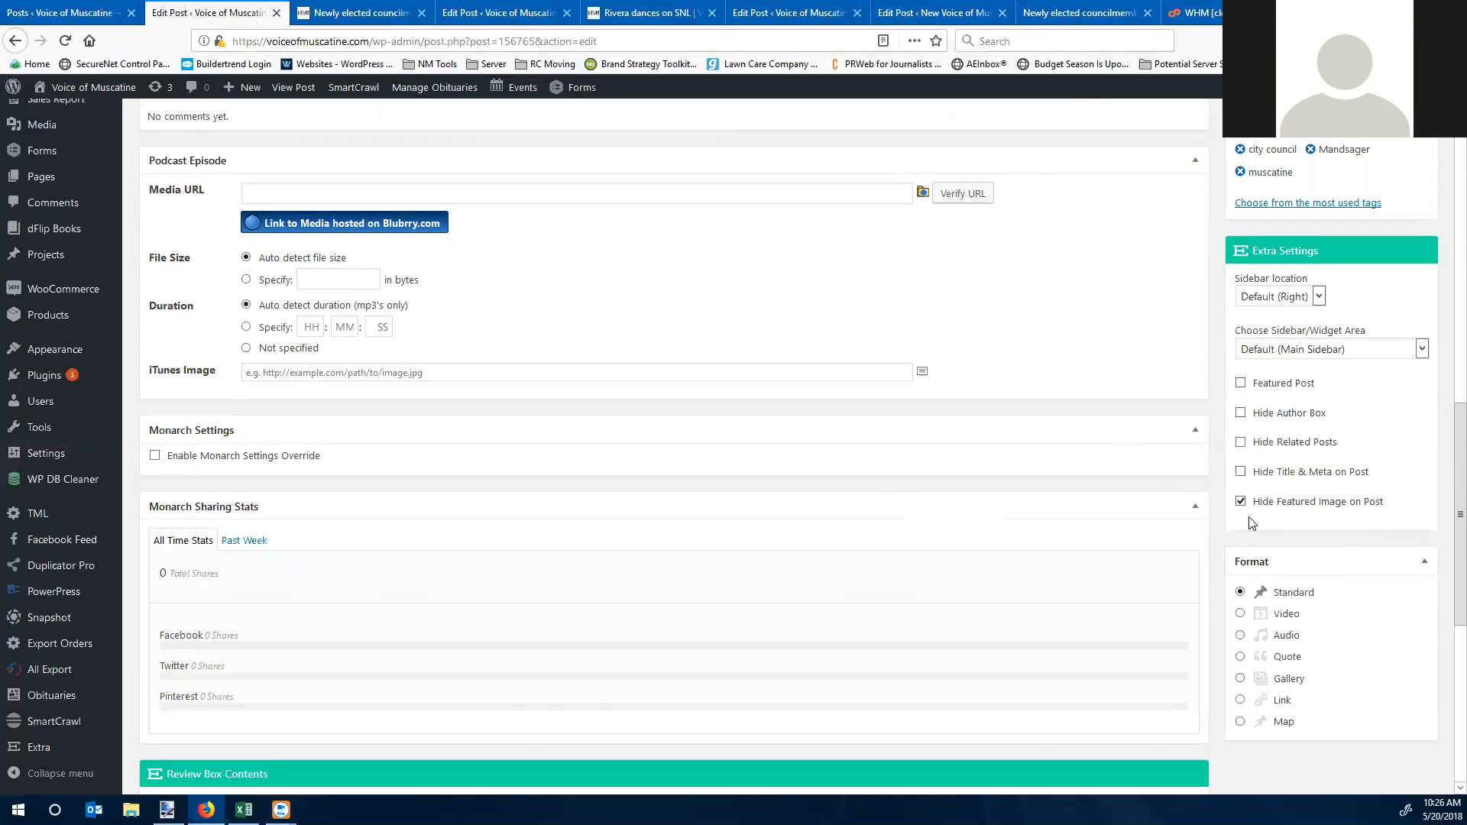
pyautogui.scroll(1, 1252, 523)
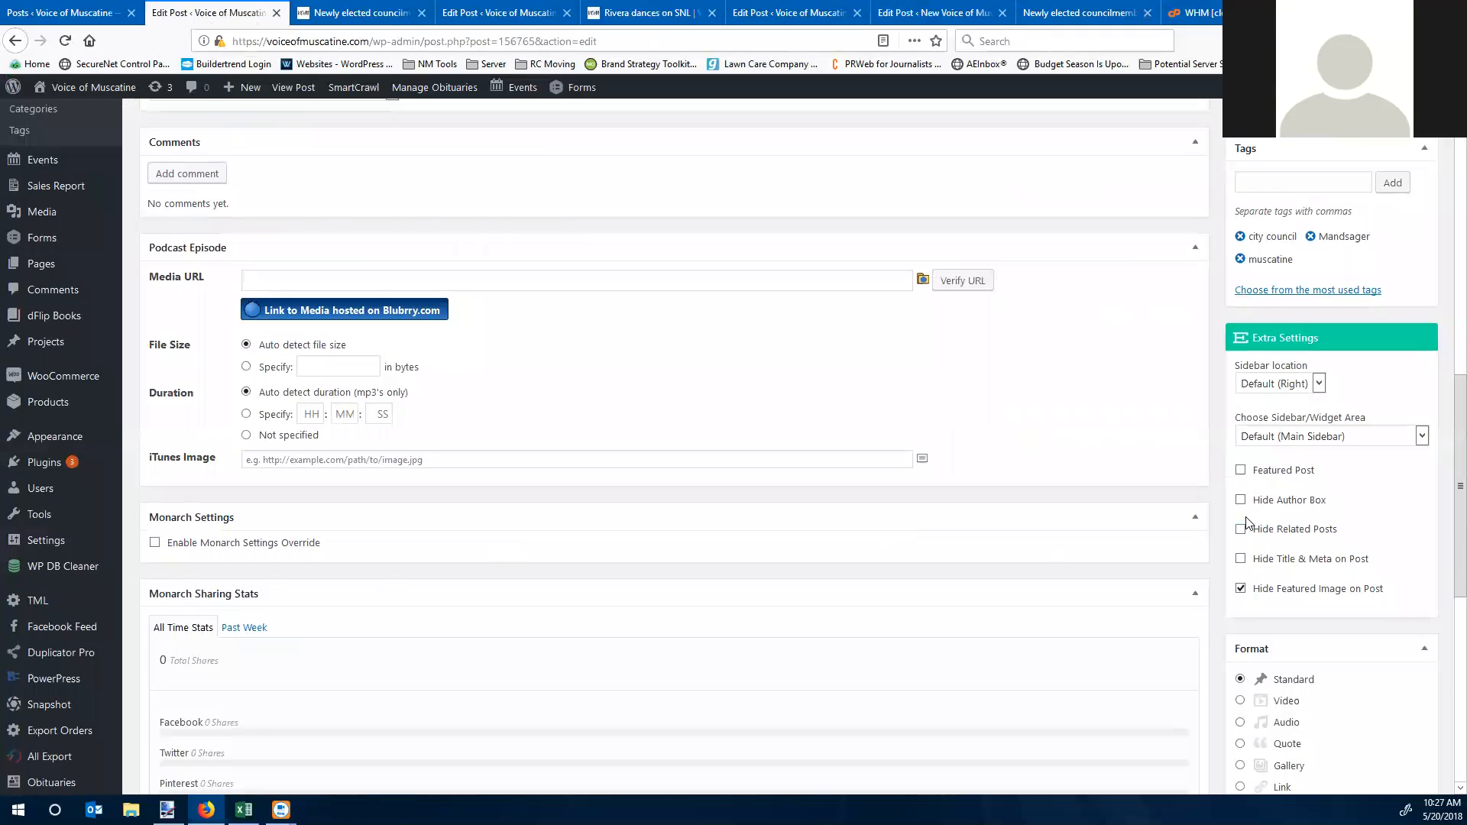
pyautogui.scroll(3, 1244, 522)
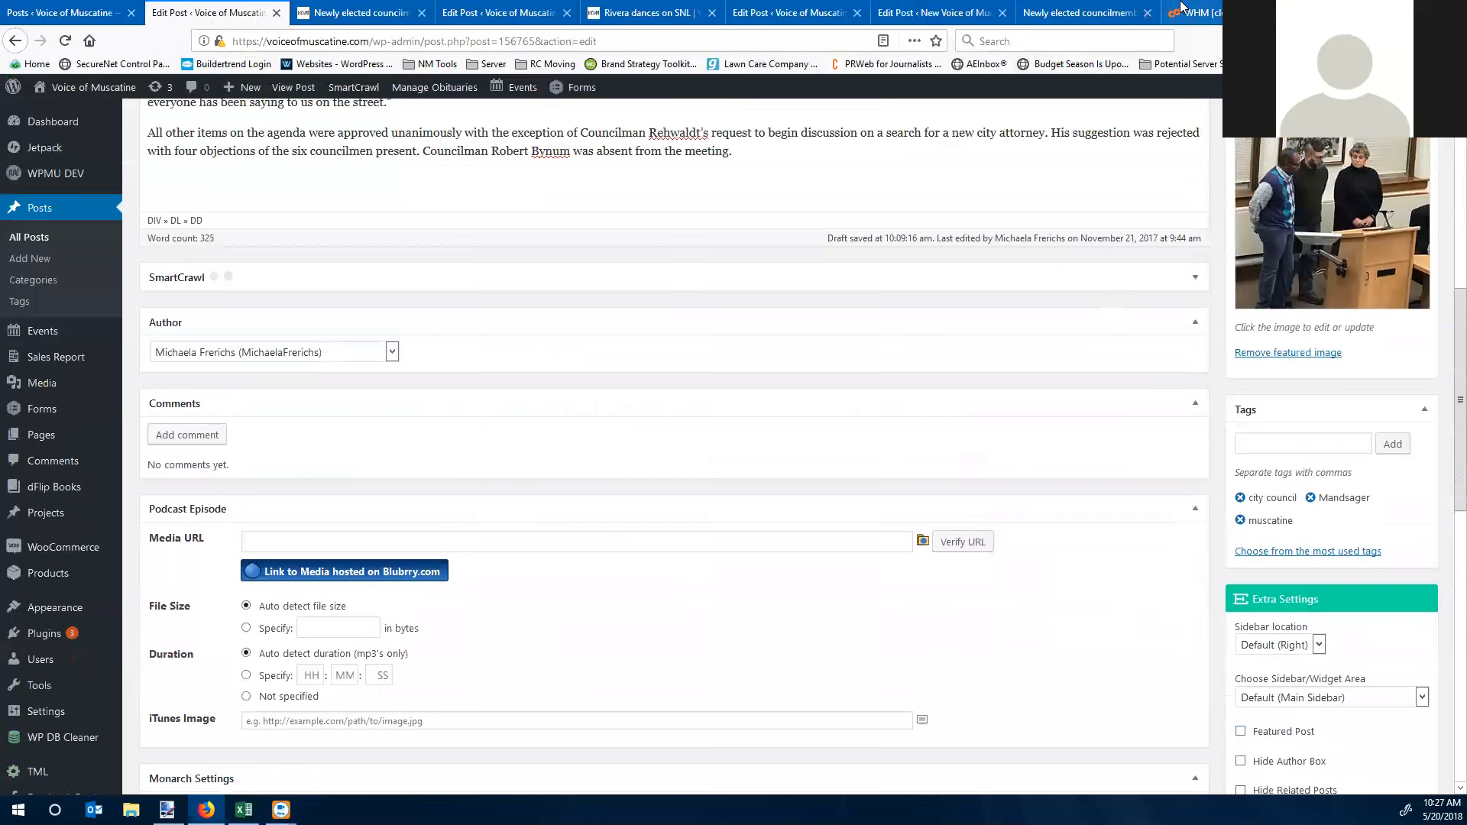
pyautogui.click(939, 12)
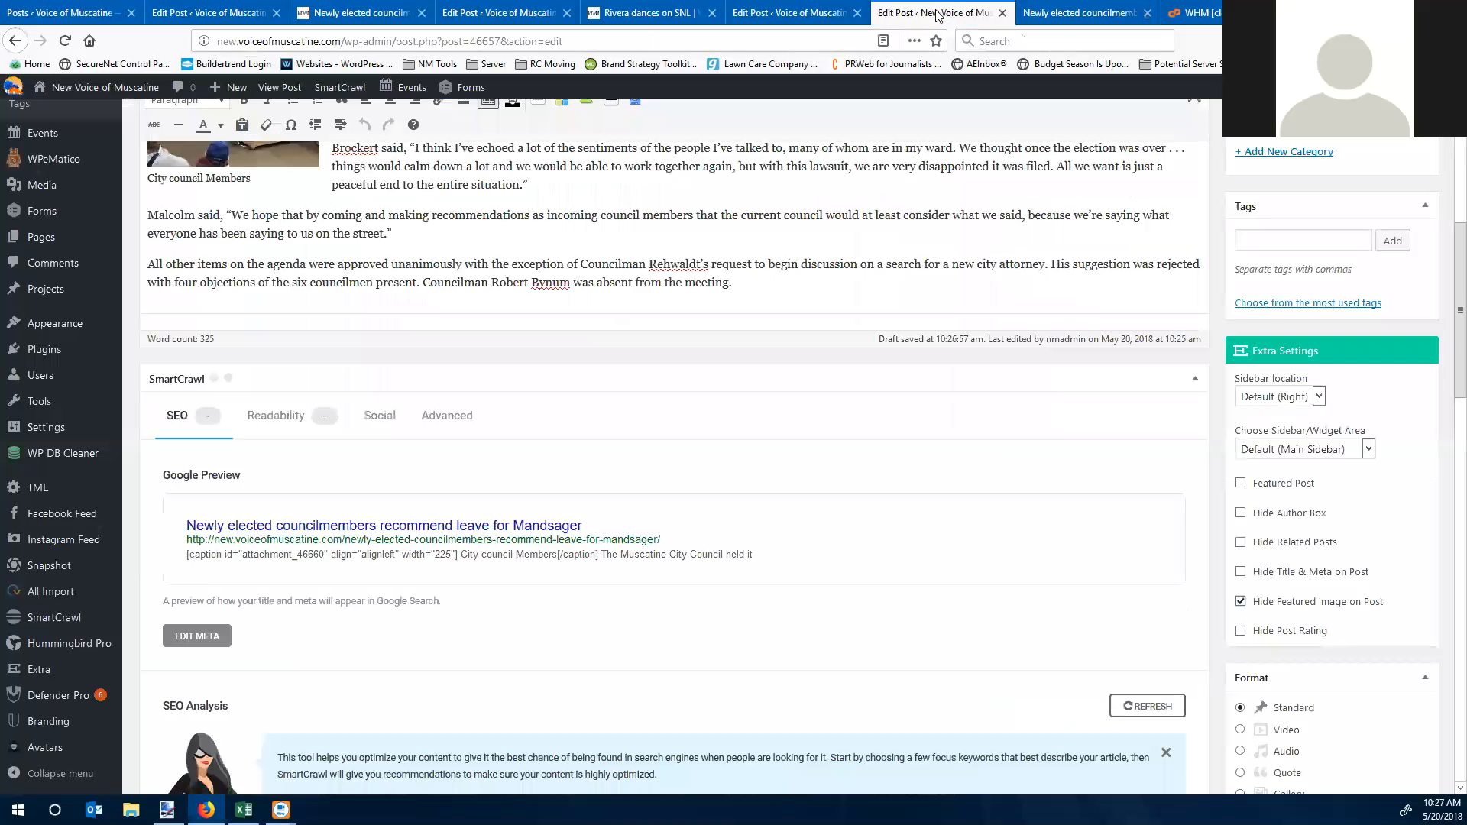
pyautogui.scroll(4, 1287, 418)
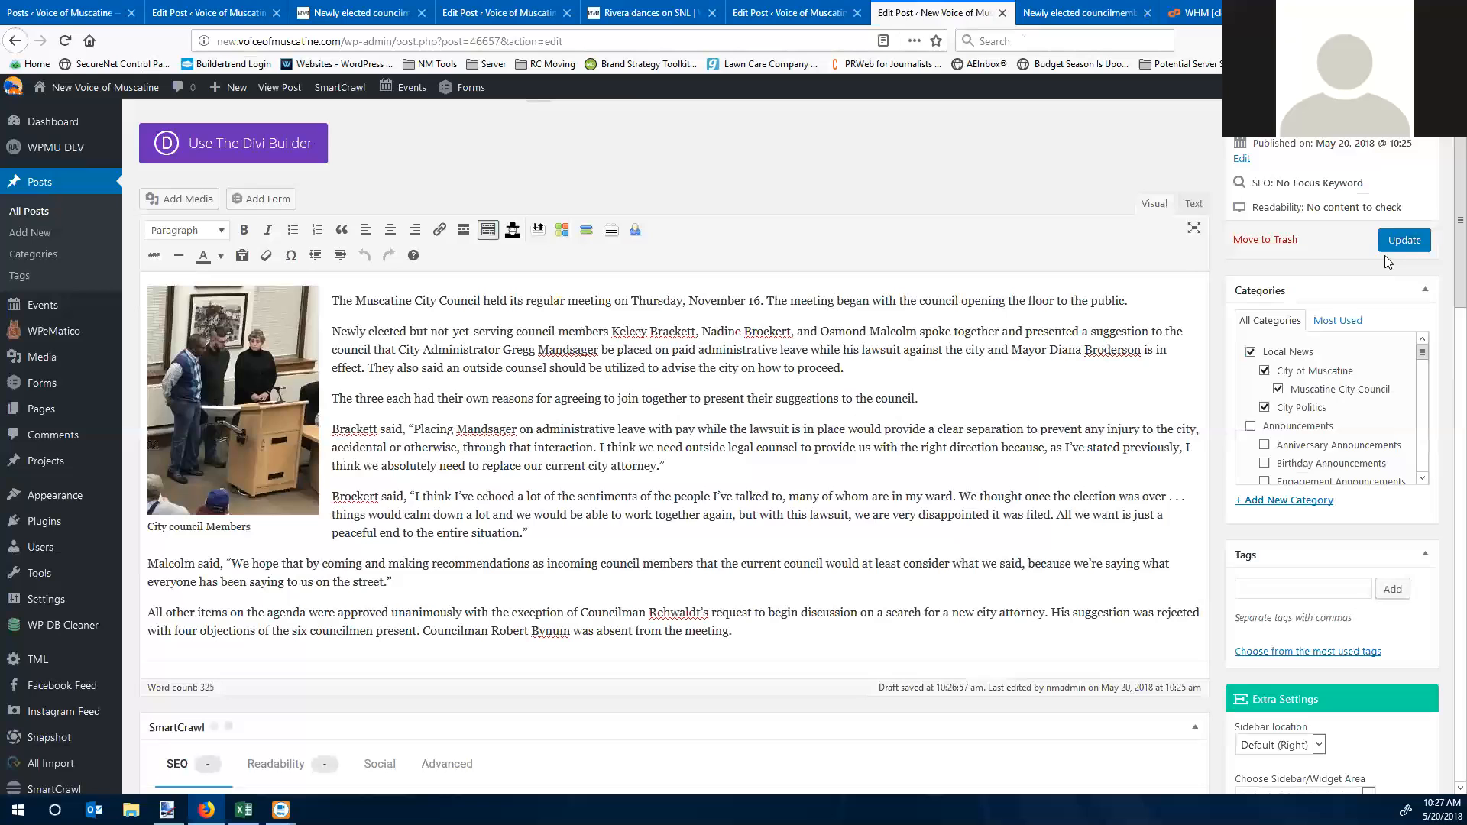
pyautogui.click(1399, 240)
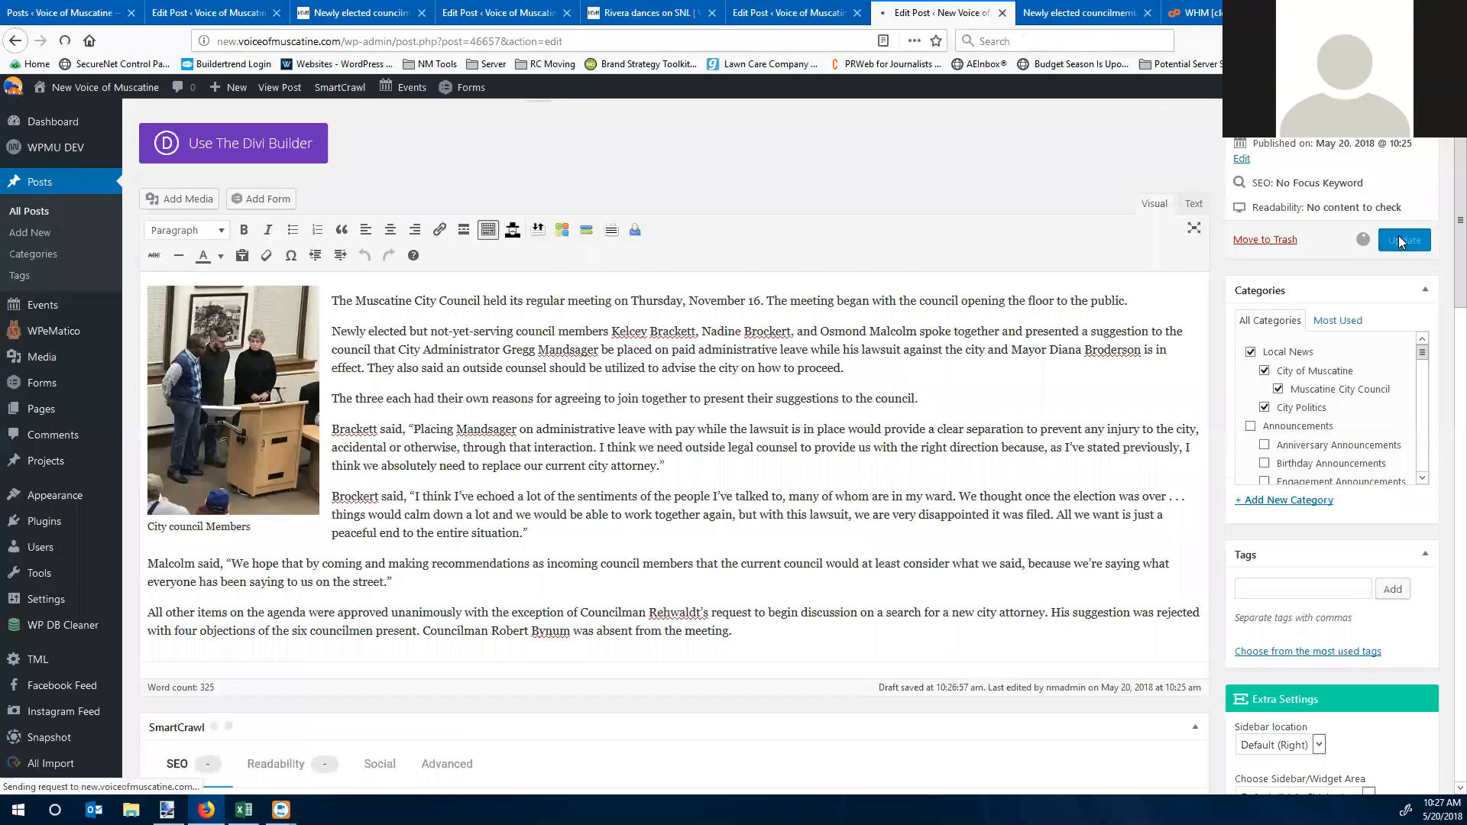
# Step: Reload the published article's page and go back to the original post's editor
pyautogui.click(1088, 14)
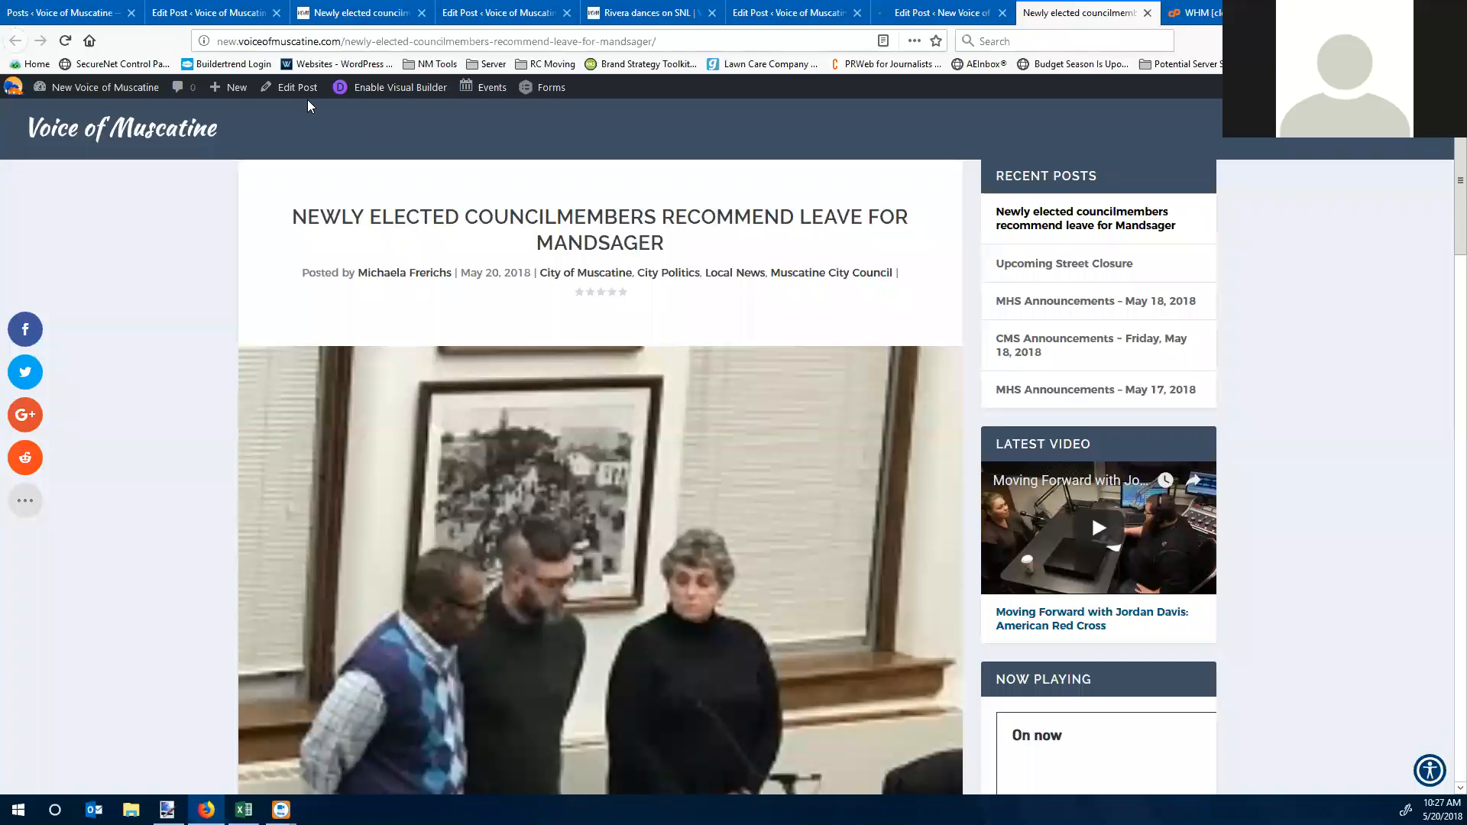
pyautogui.click(65, 40)
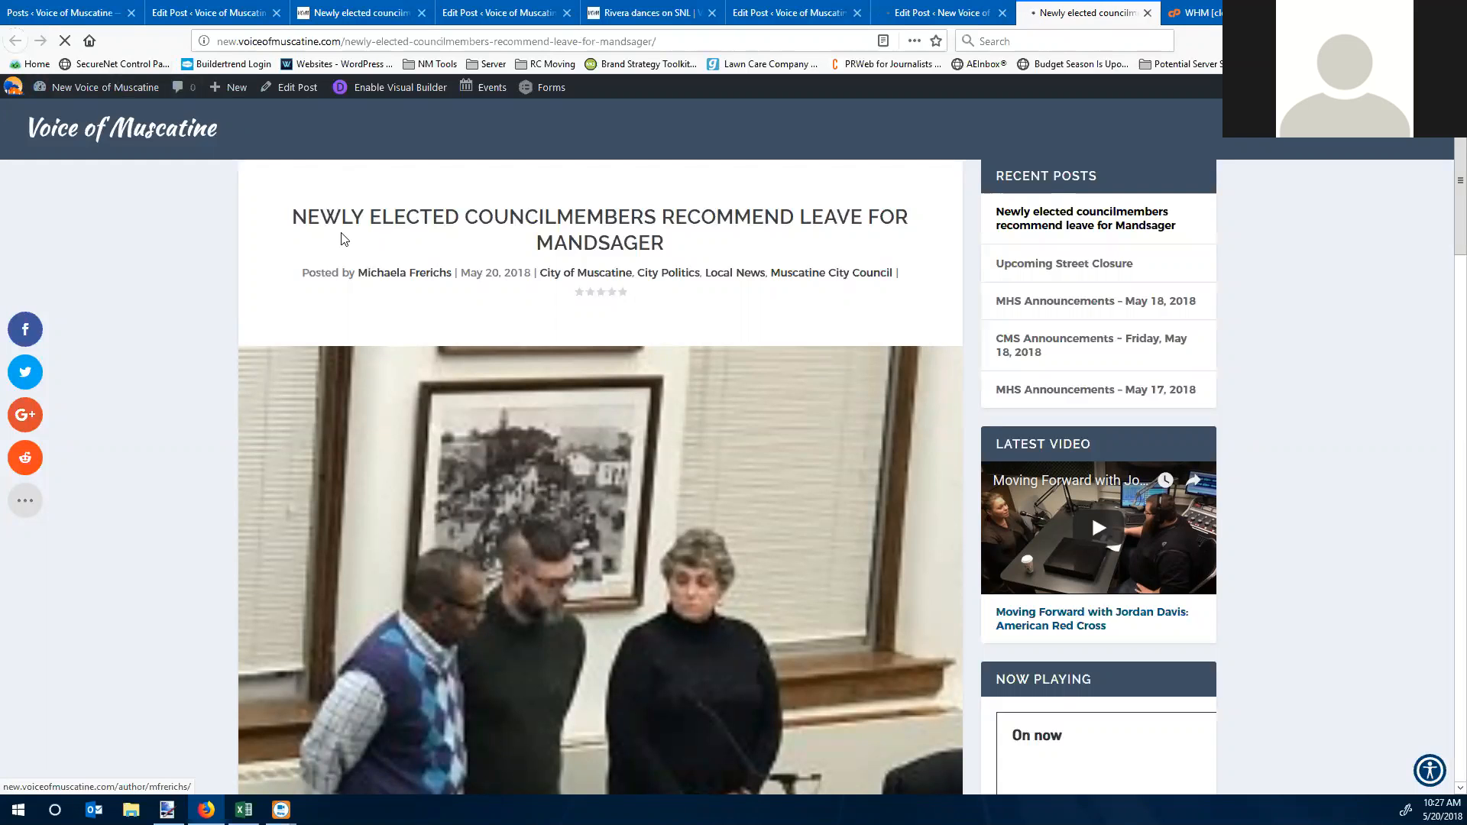
pyautogui.click(169, 9)
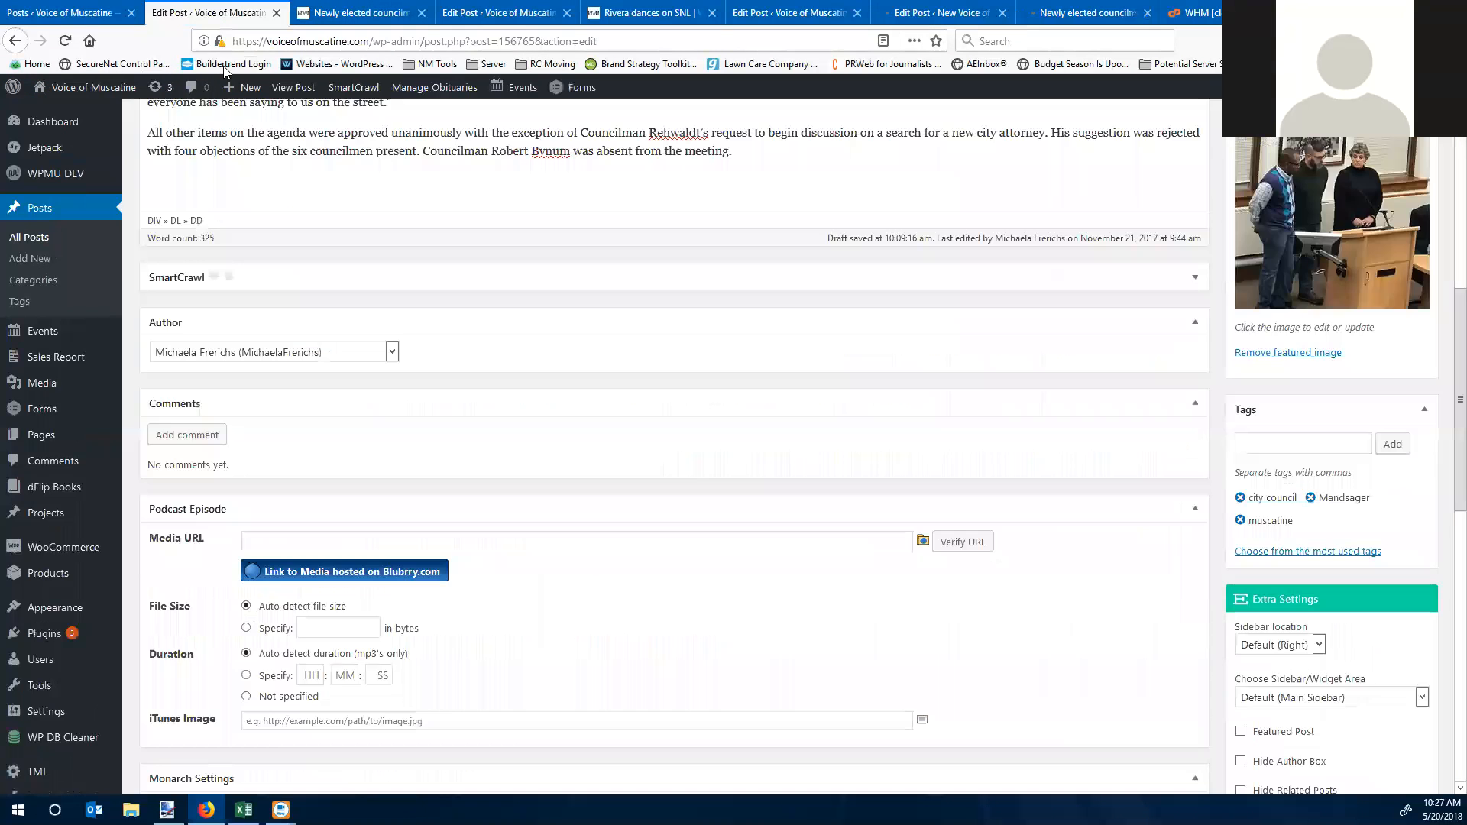
# Step: Compare the original post, the new post's editor and the live article, and reload the article to check its featured image
pyautogui.scroll(8, 701, 383)
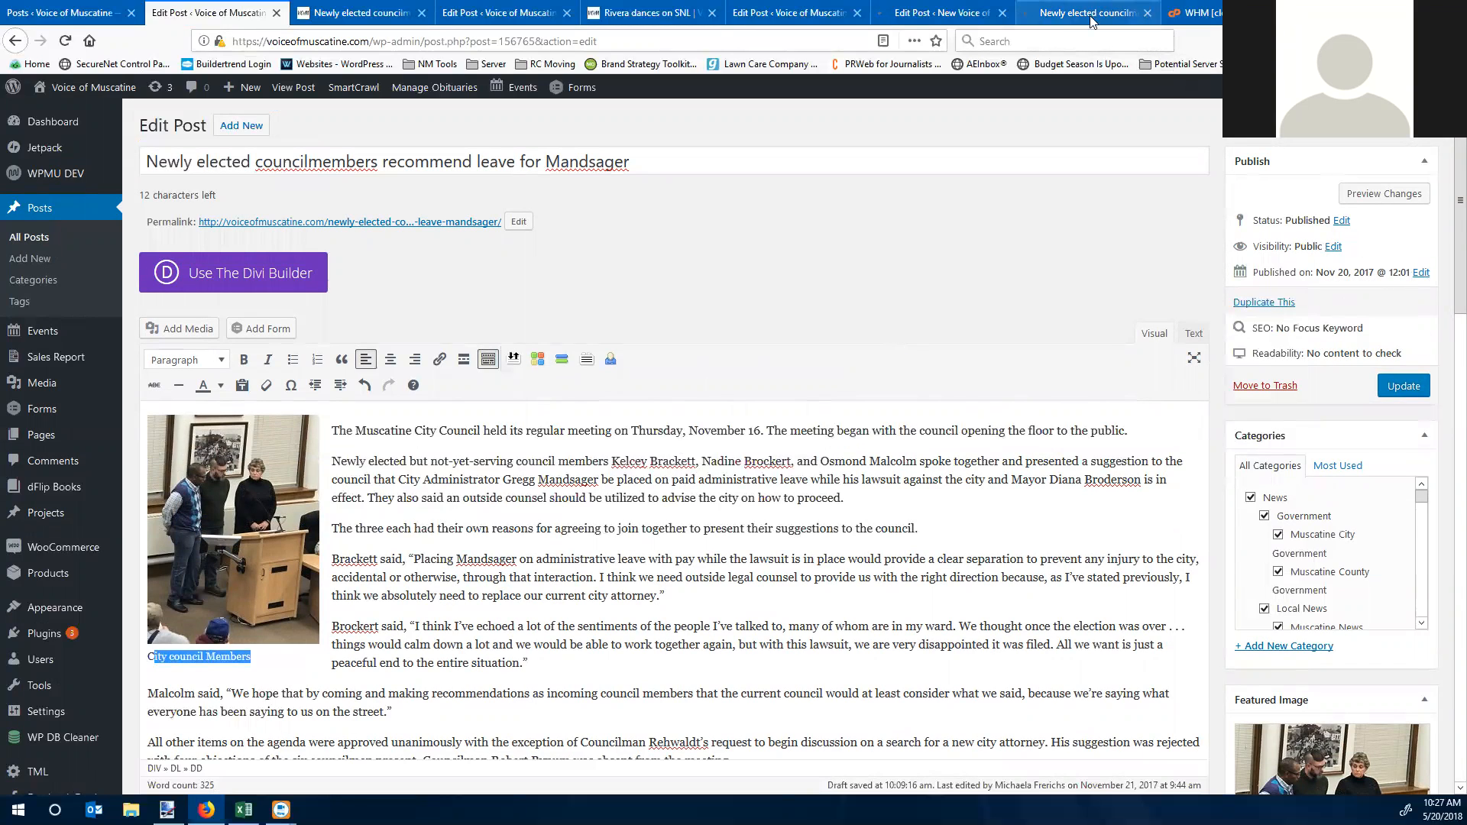
pyautogui.click(945, 15)
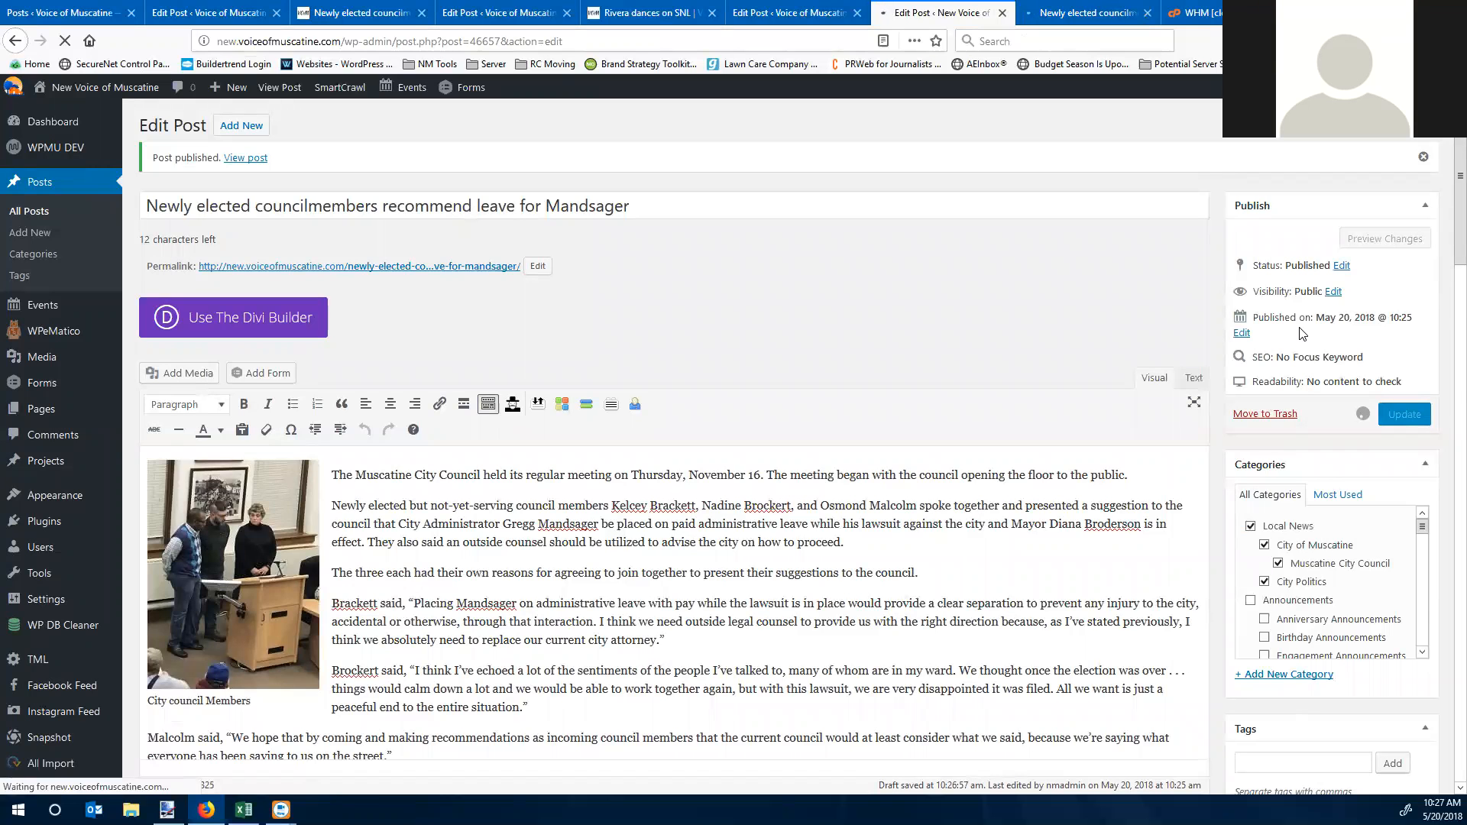
pyautogui.click(1062, 13)
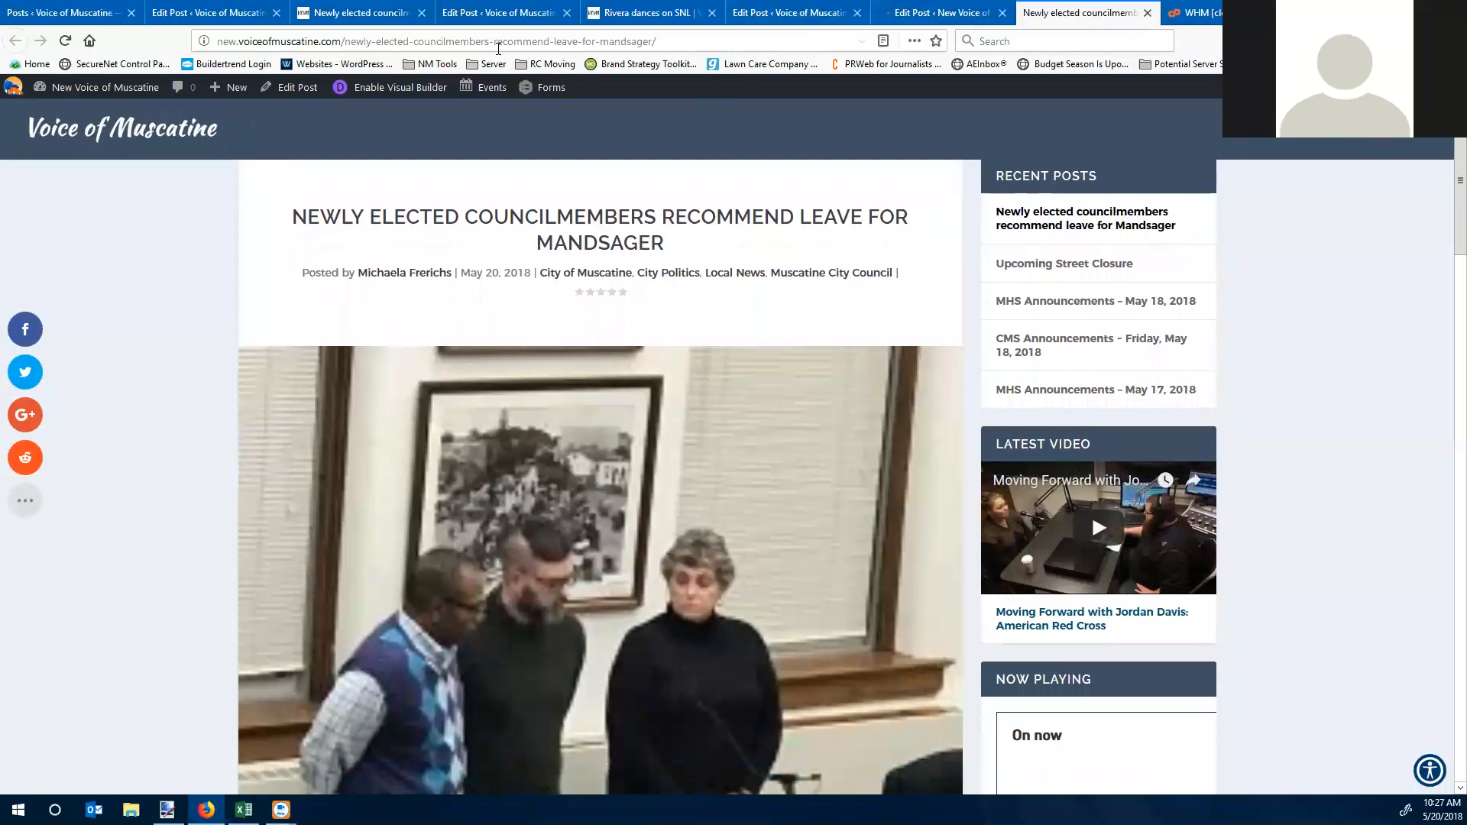
pyautogui.click(947, 13)
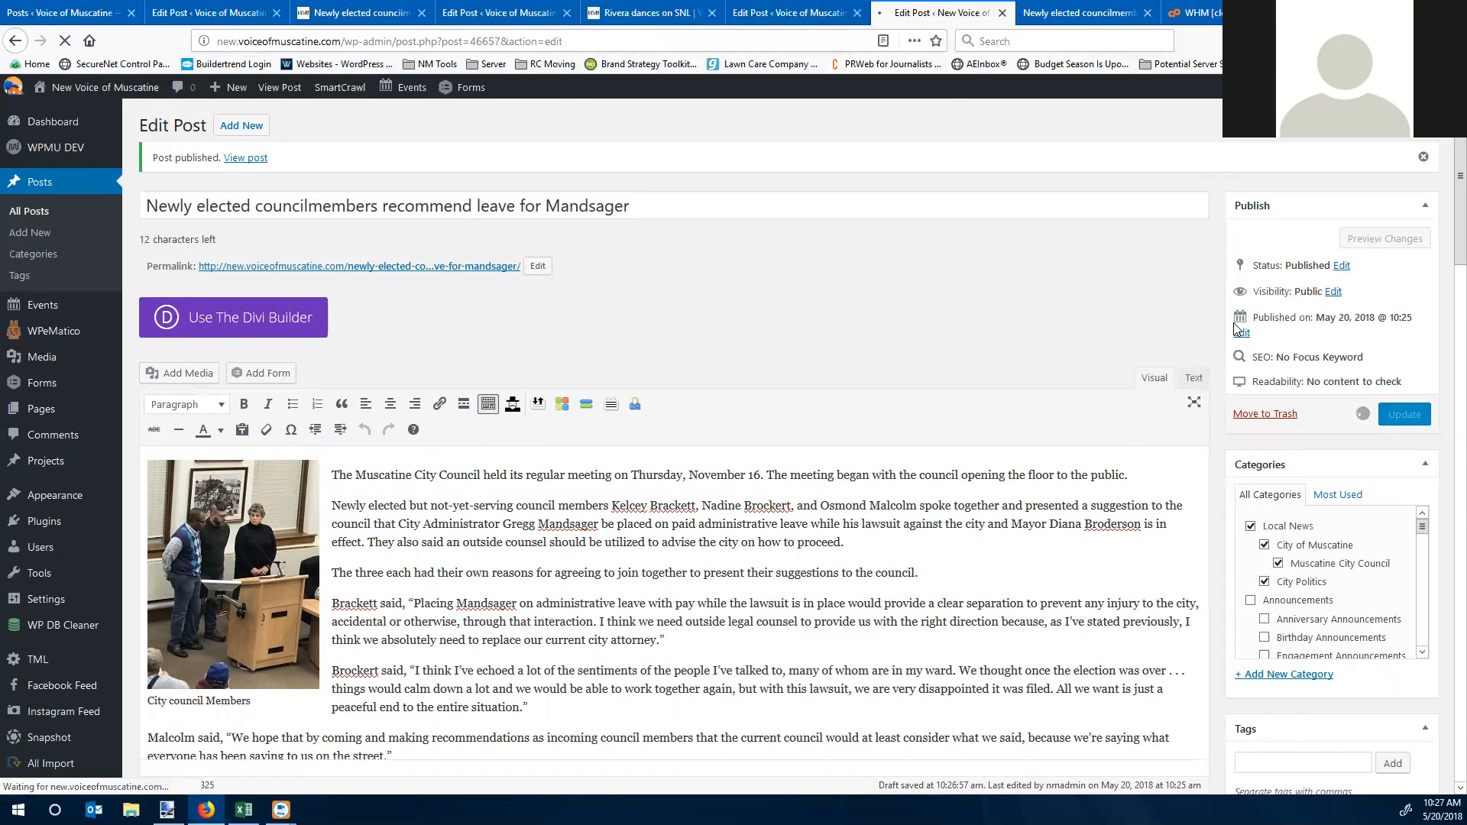
pyautogui.click(1068, 19)
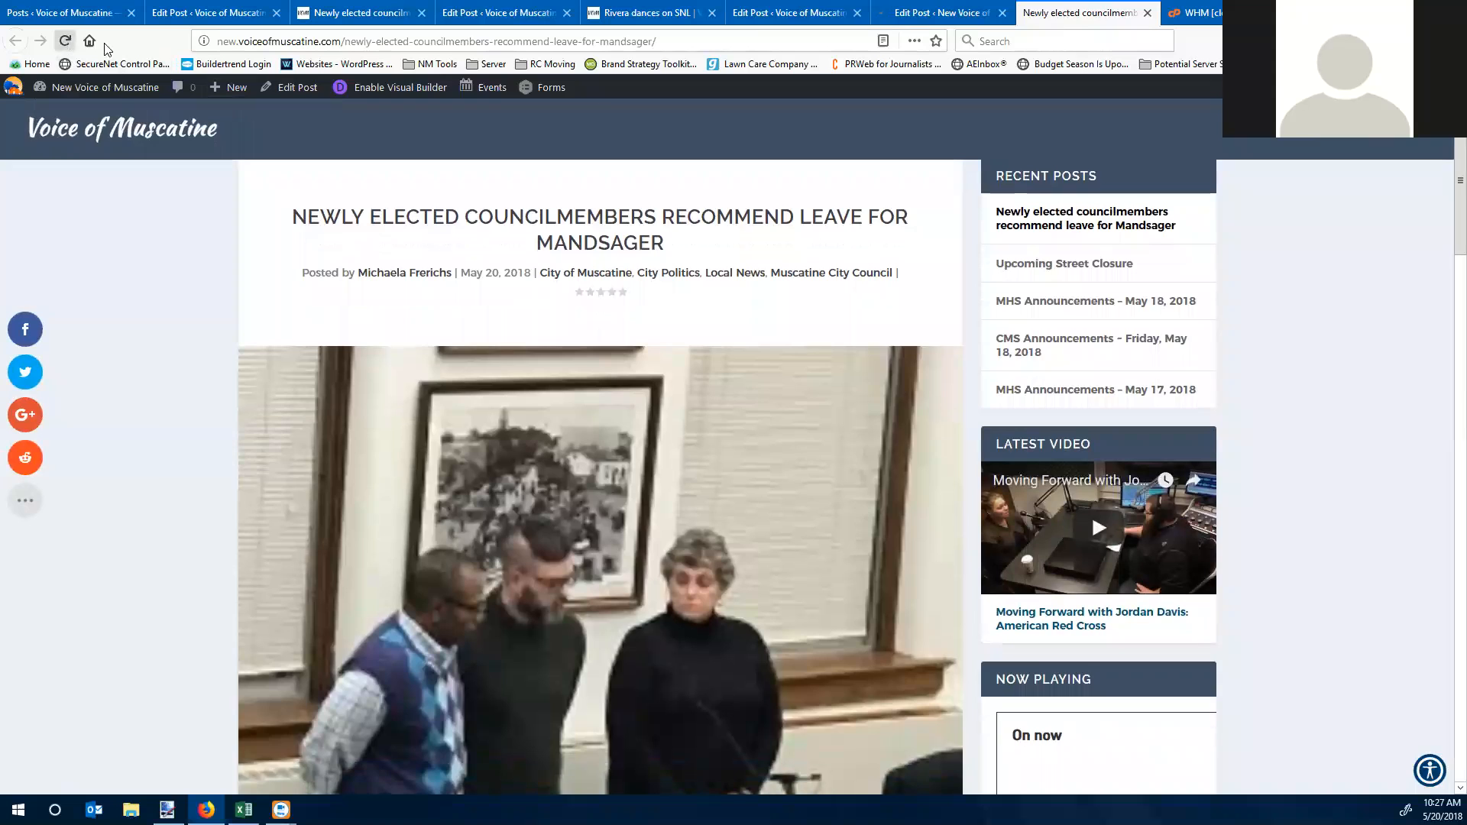
pyautogui.click(922, 16)
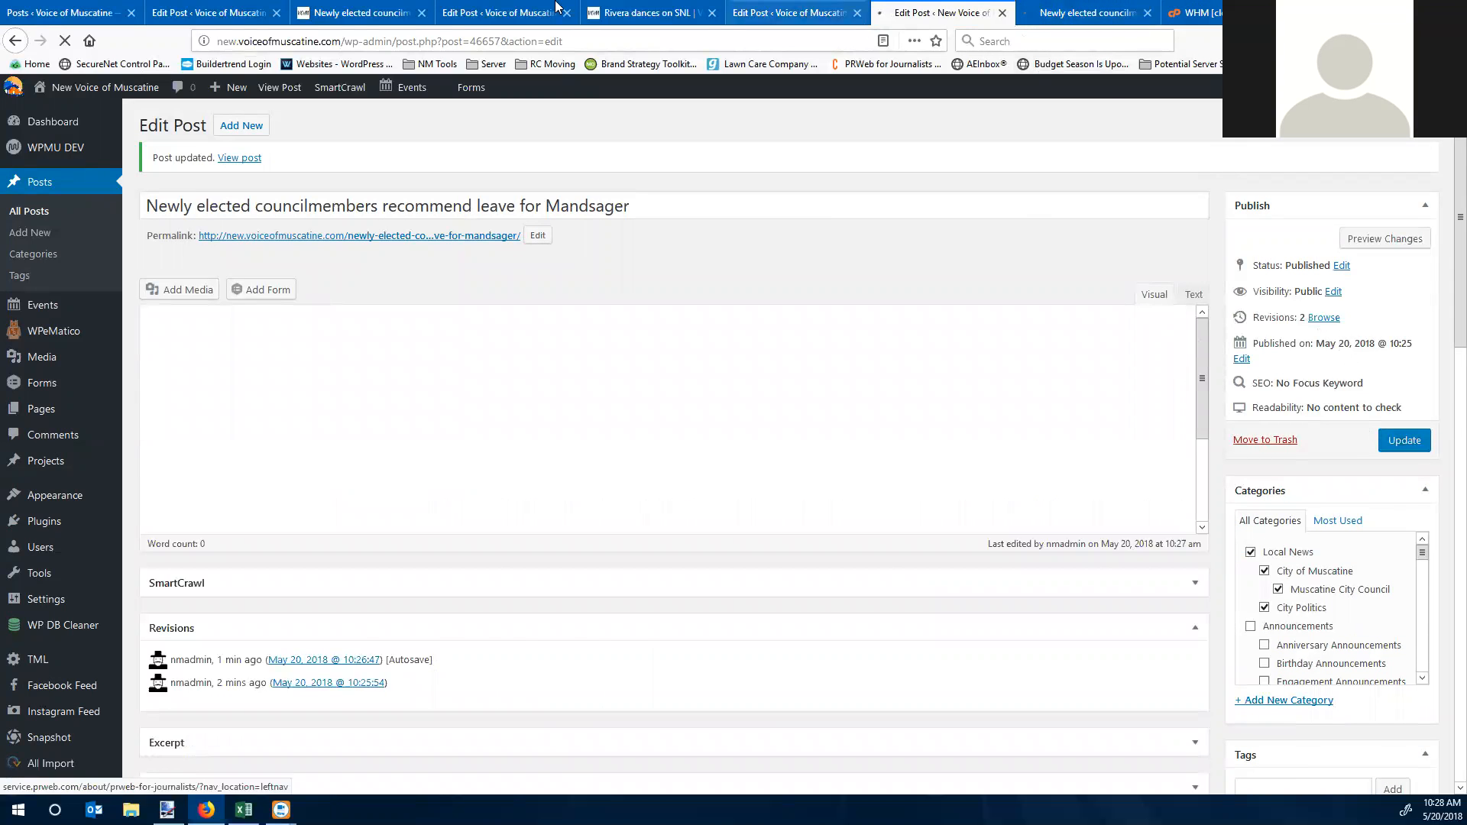
# Step: Check the original post's publish date and set the new post's date to November 20, 2017
pyautogui.click(214, 13)
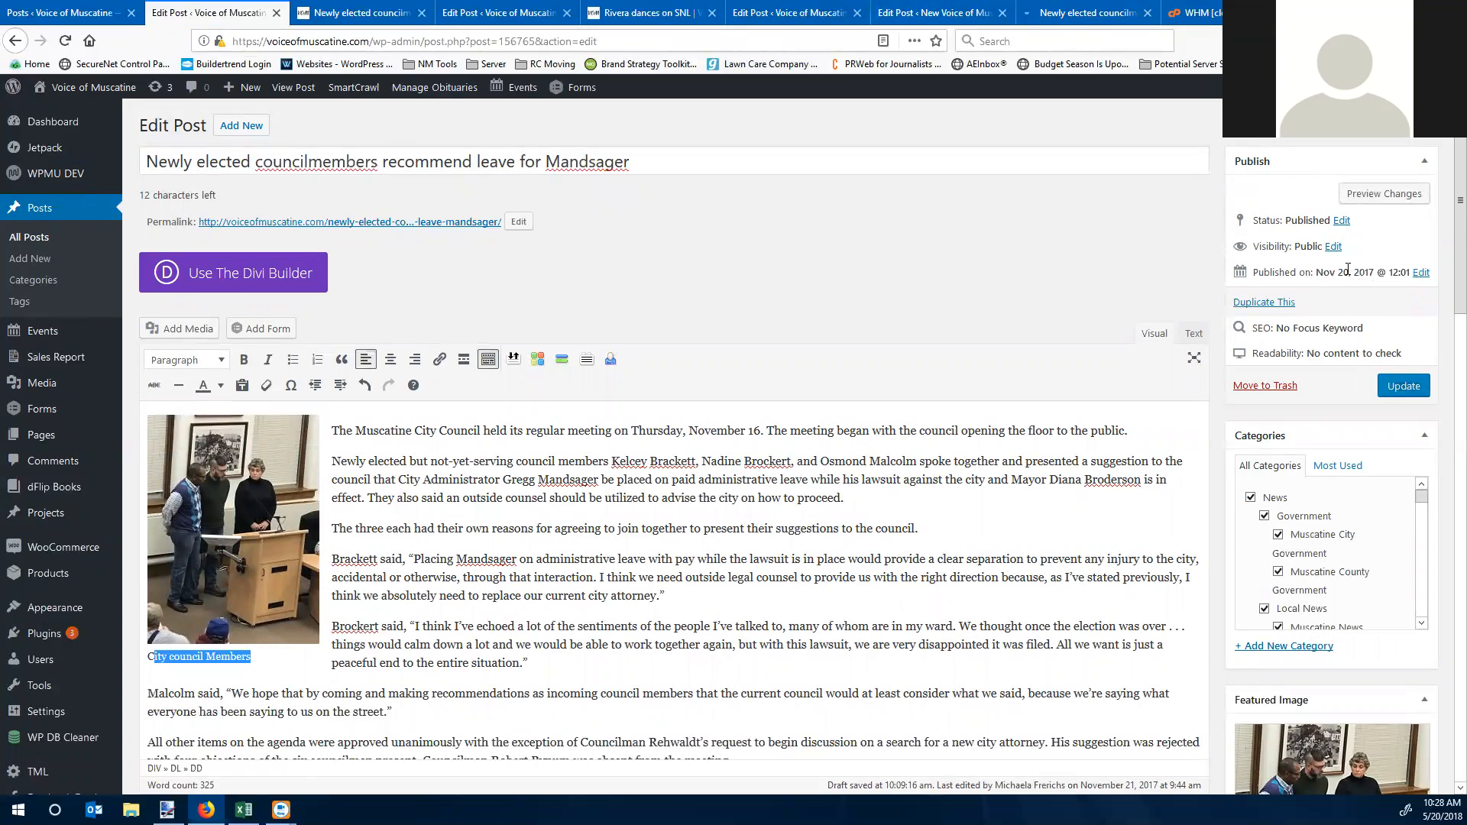
pyautogui.click(926, 12)
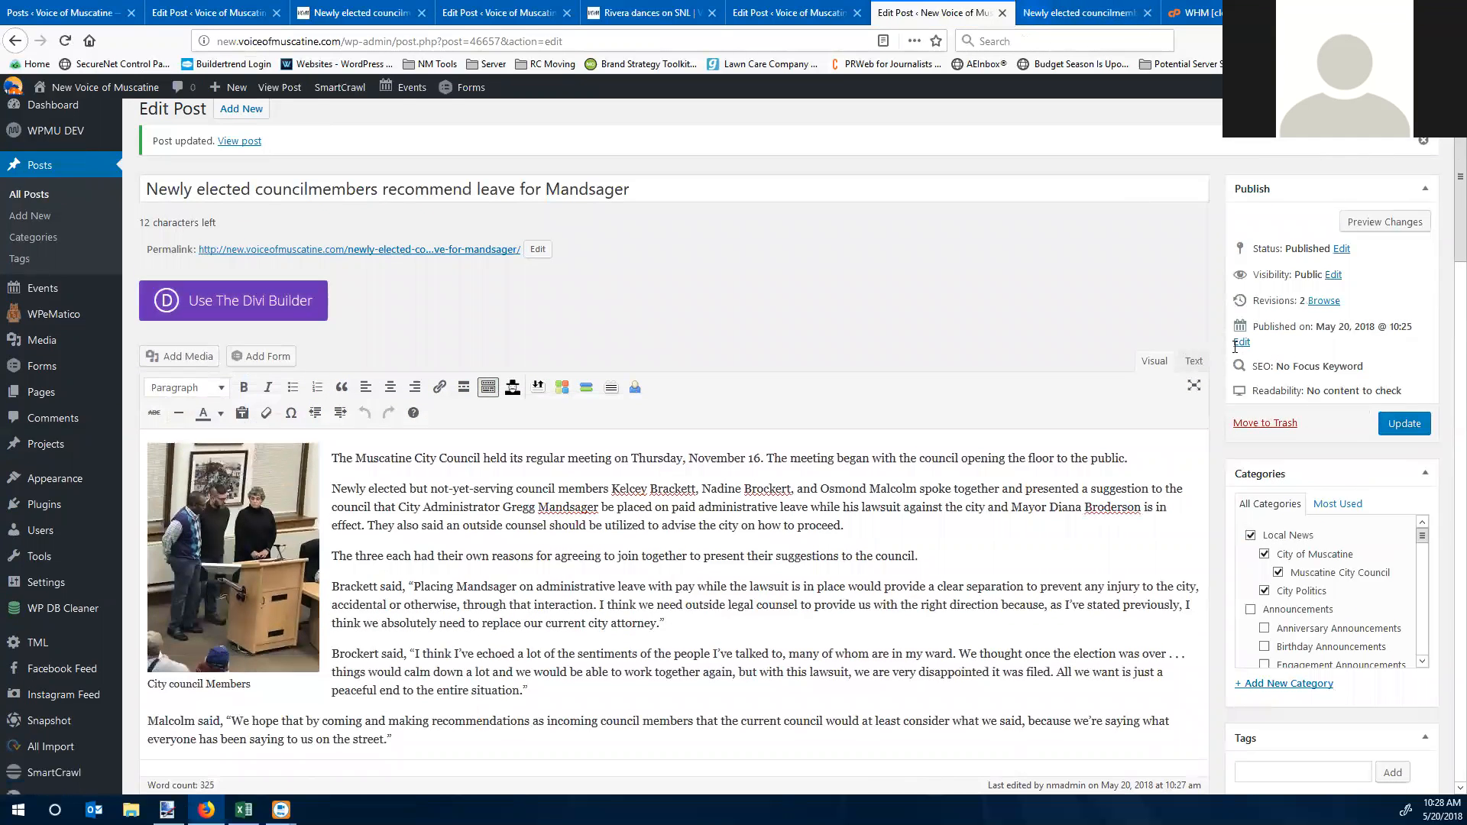
pyautogui.click(1240, 342)
pyautogui.click(1276, 347)
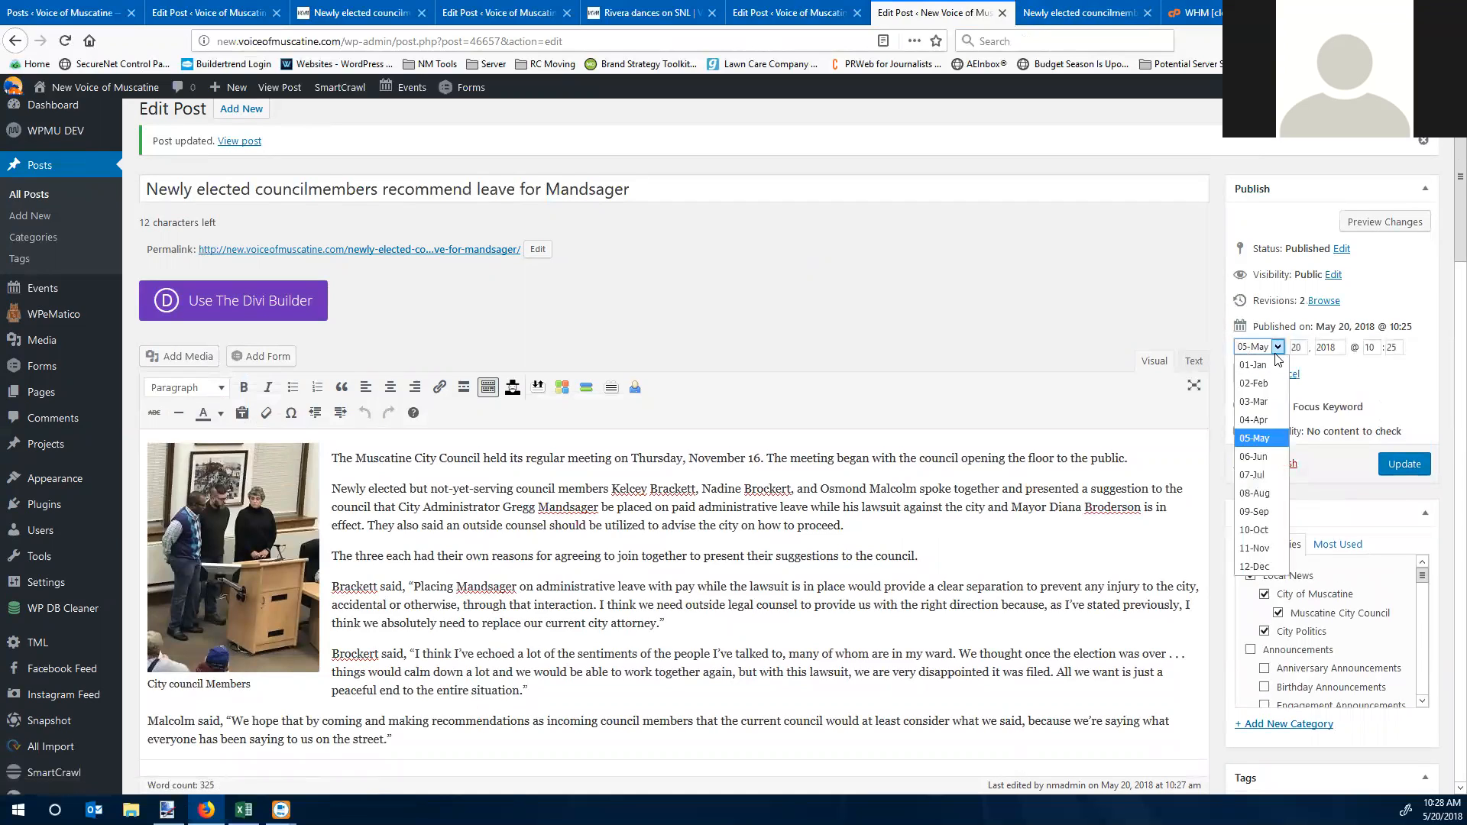
pyautogui.click(1253, 548)
pyautogui.click(1342, 349)
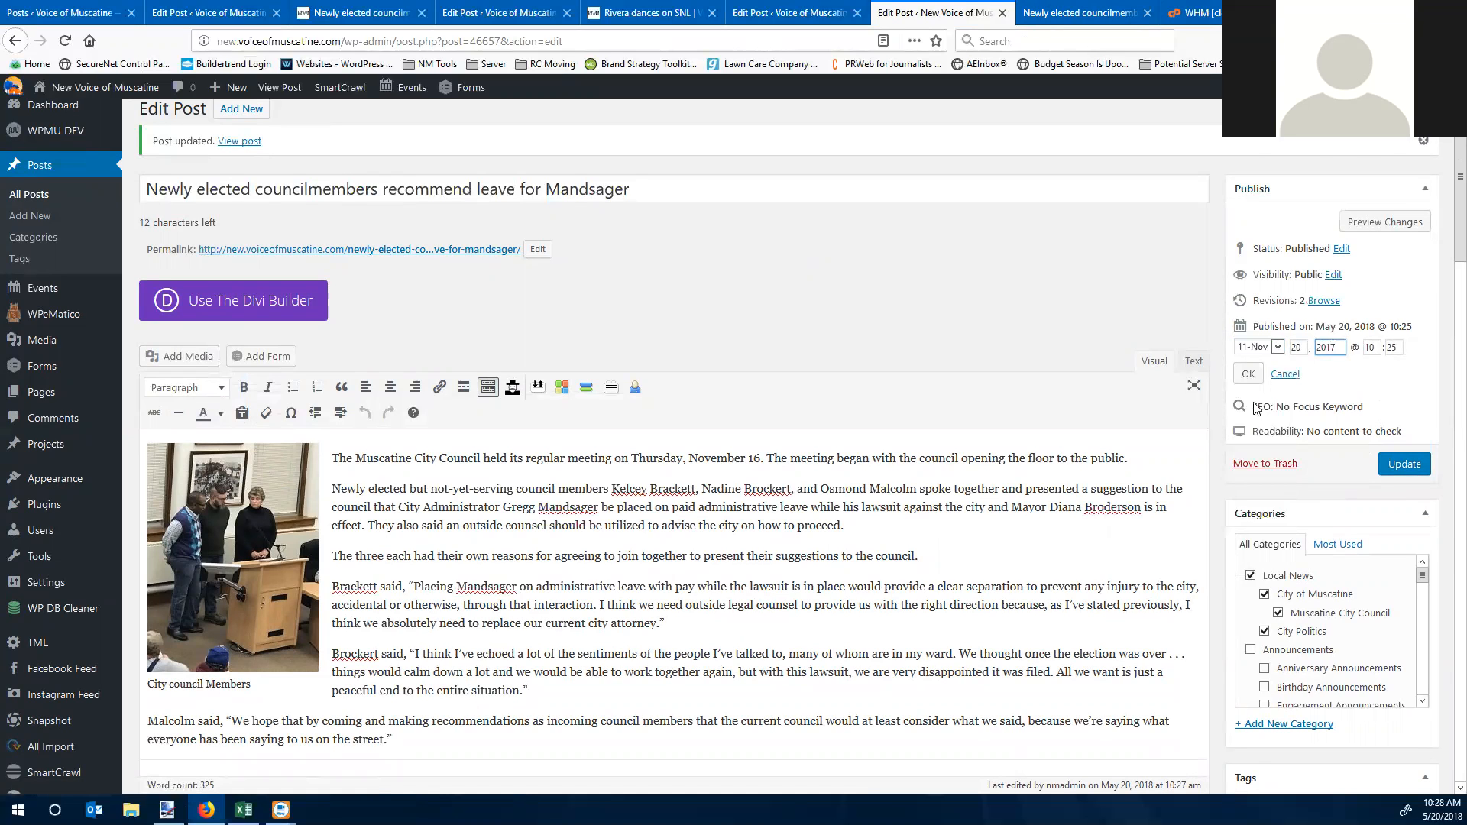
pyautogui.click(1253, 374)
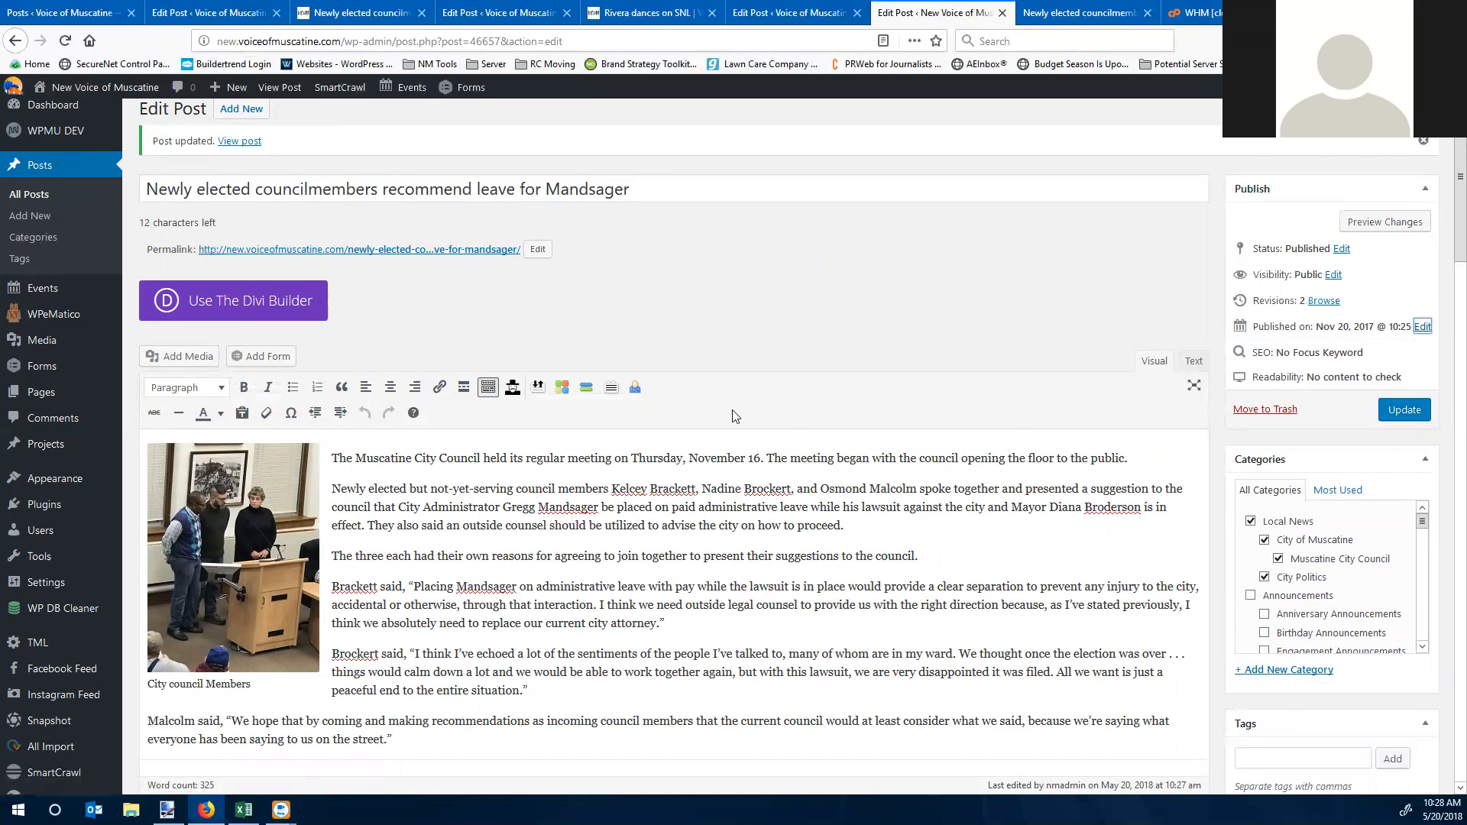
# Step: Enter "Muscatine City Council," as the new post's focus keyword in the SmartCrawl SEO analysis
pyautogui.scroll(-6, 664, 494)
pyautogui.scroll(-3, 664, 494)
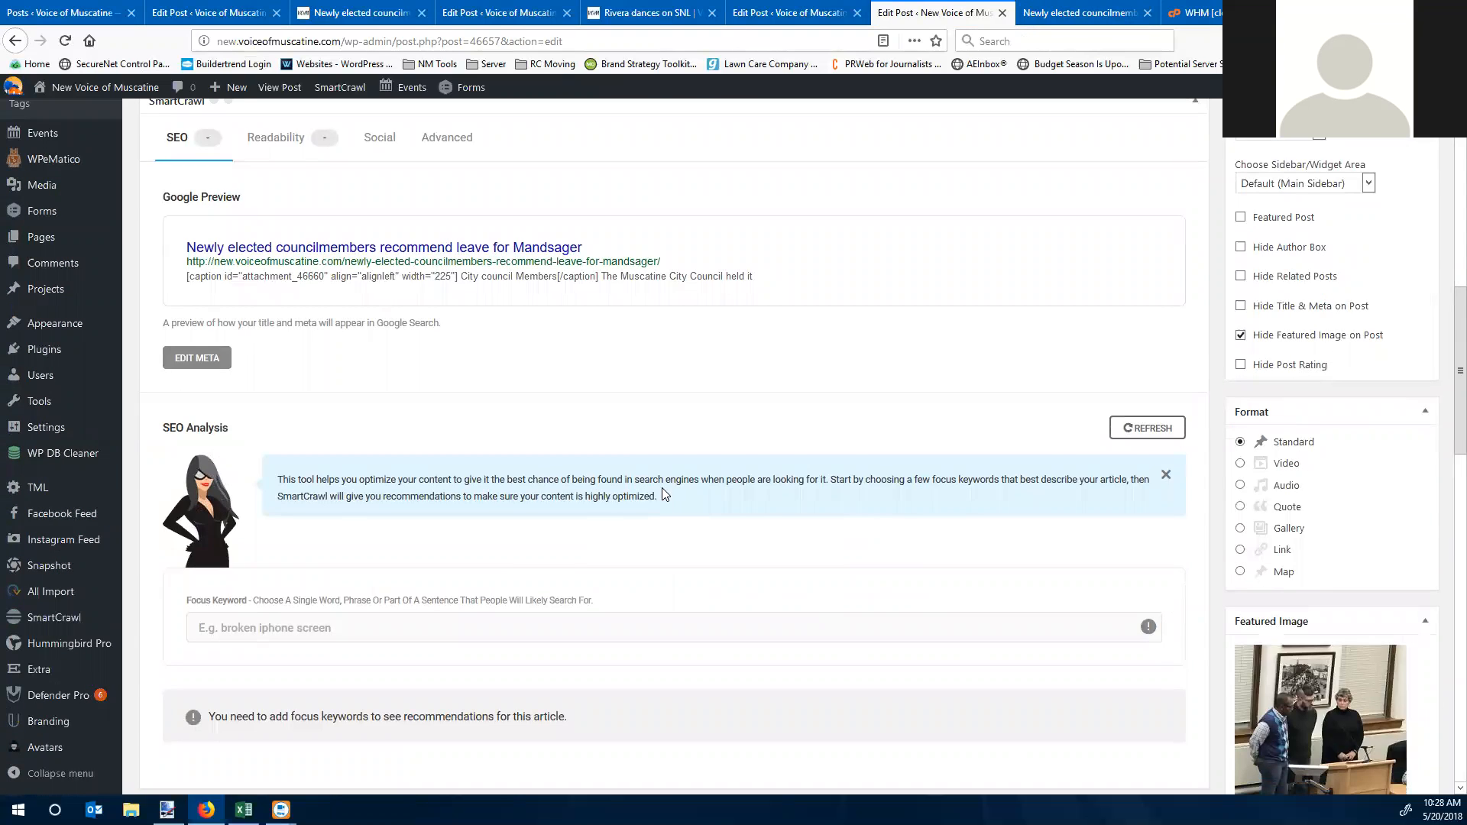
pyautogui.scroll(-3, 661, 489)
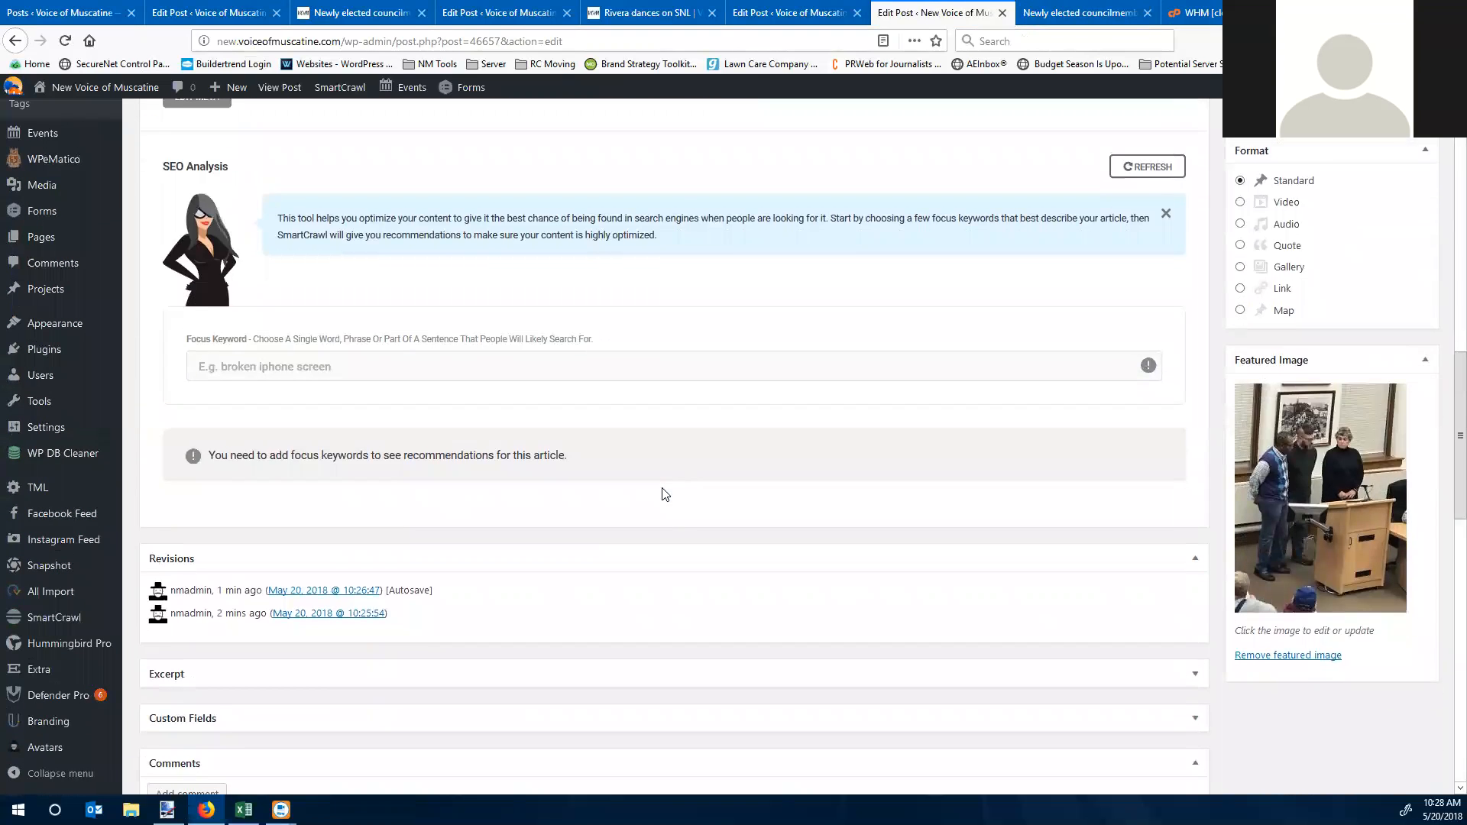
pyautogui.scroll(4, 664, 495)
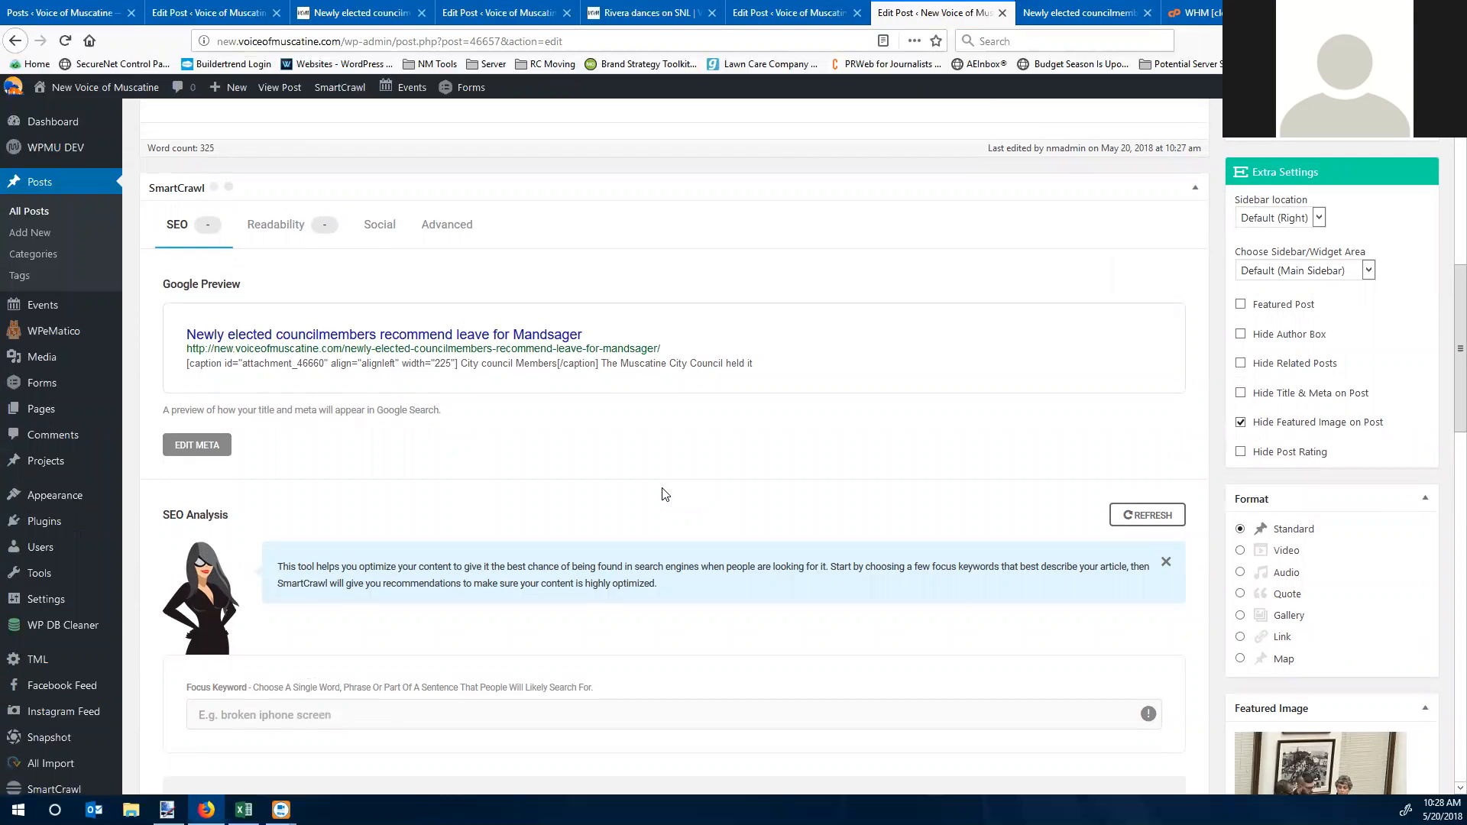
pyautogui.scroll(-3, 664, 495)
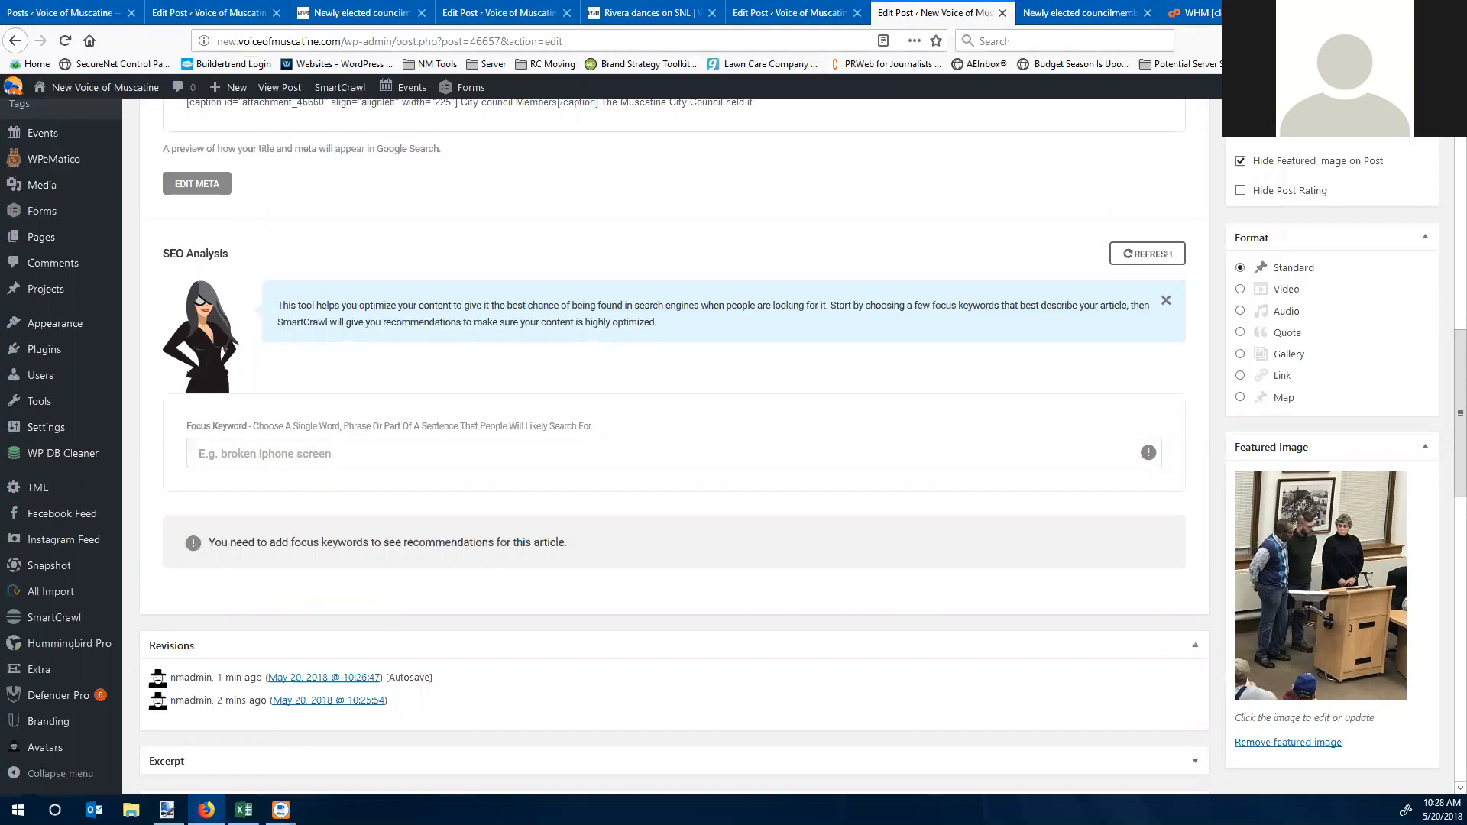
pyautogui.write('Muscatine City Council,')
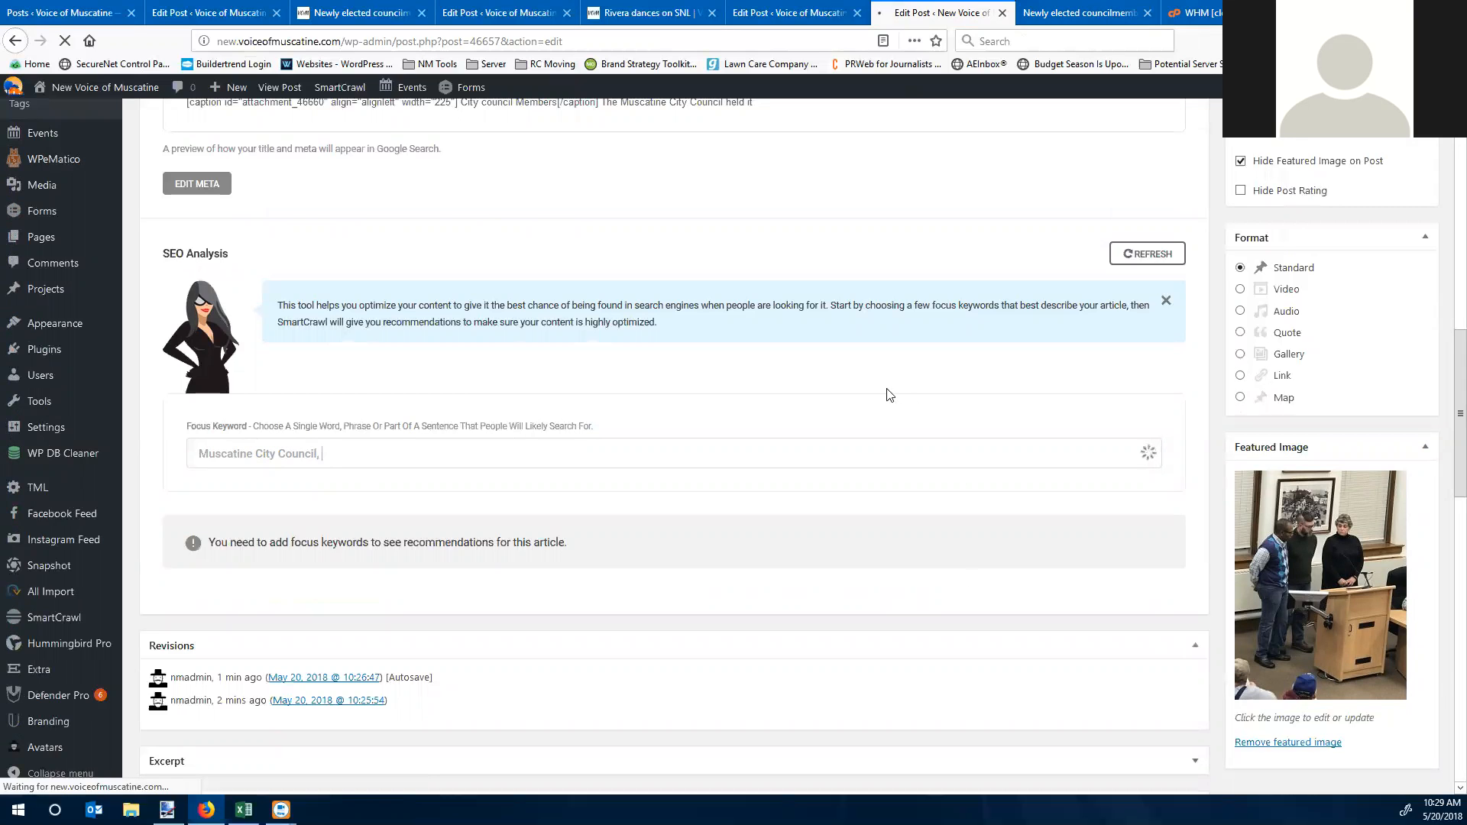
pyautogui.scroll(4, 892, 386)
pyautogui.scroll(-6, 570, 426)
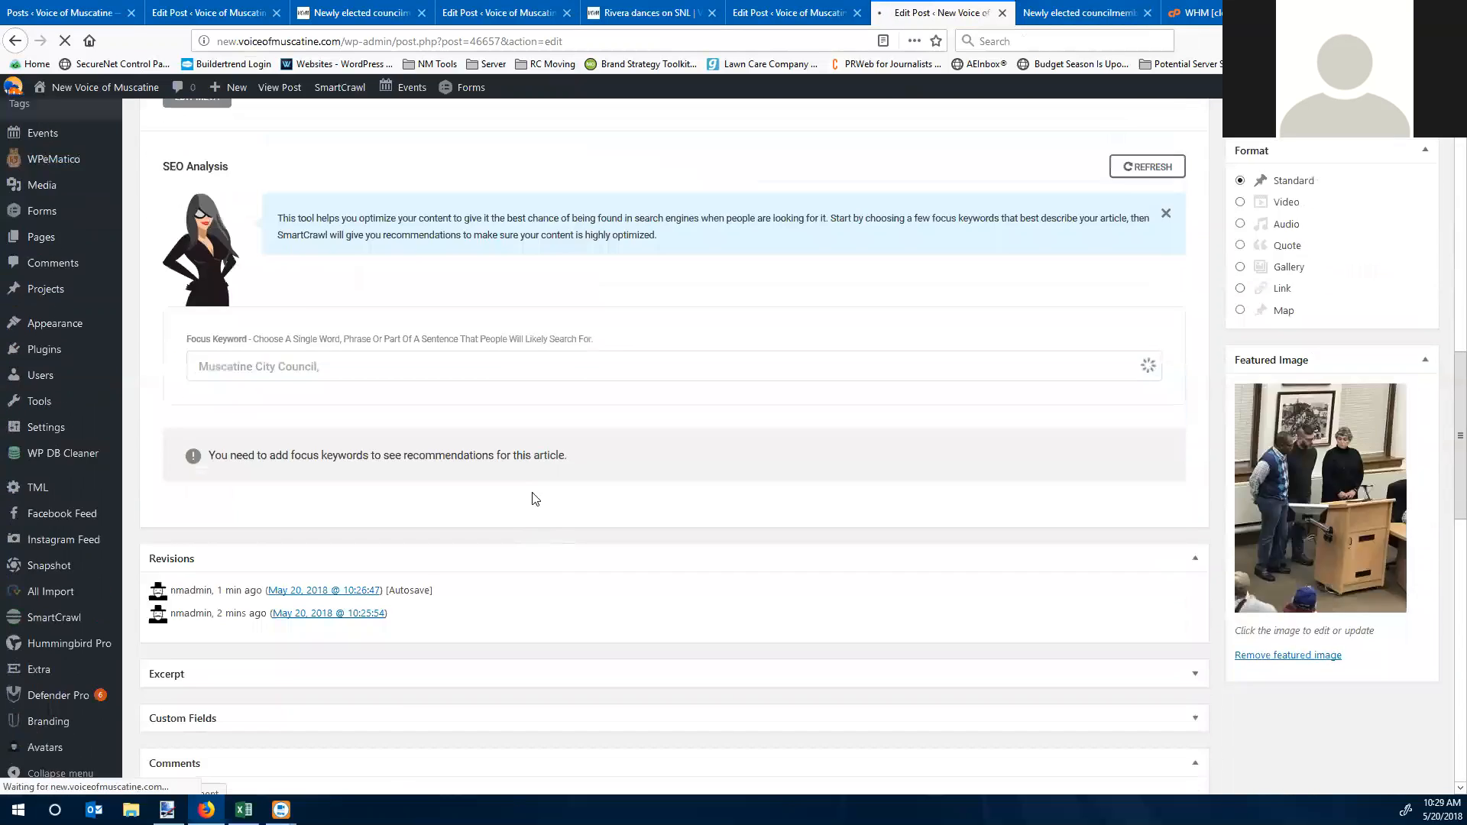
pyautogui.doubleClick(301, 366)
pyautogui.click(447, 367)
# Step: Look at the new post's SmartCrawl Advanced settings and return to the publishing options
pyautogui.scroll(5, 473, 348)
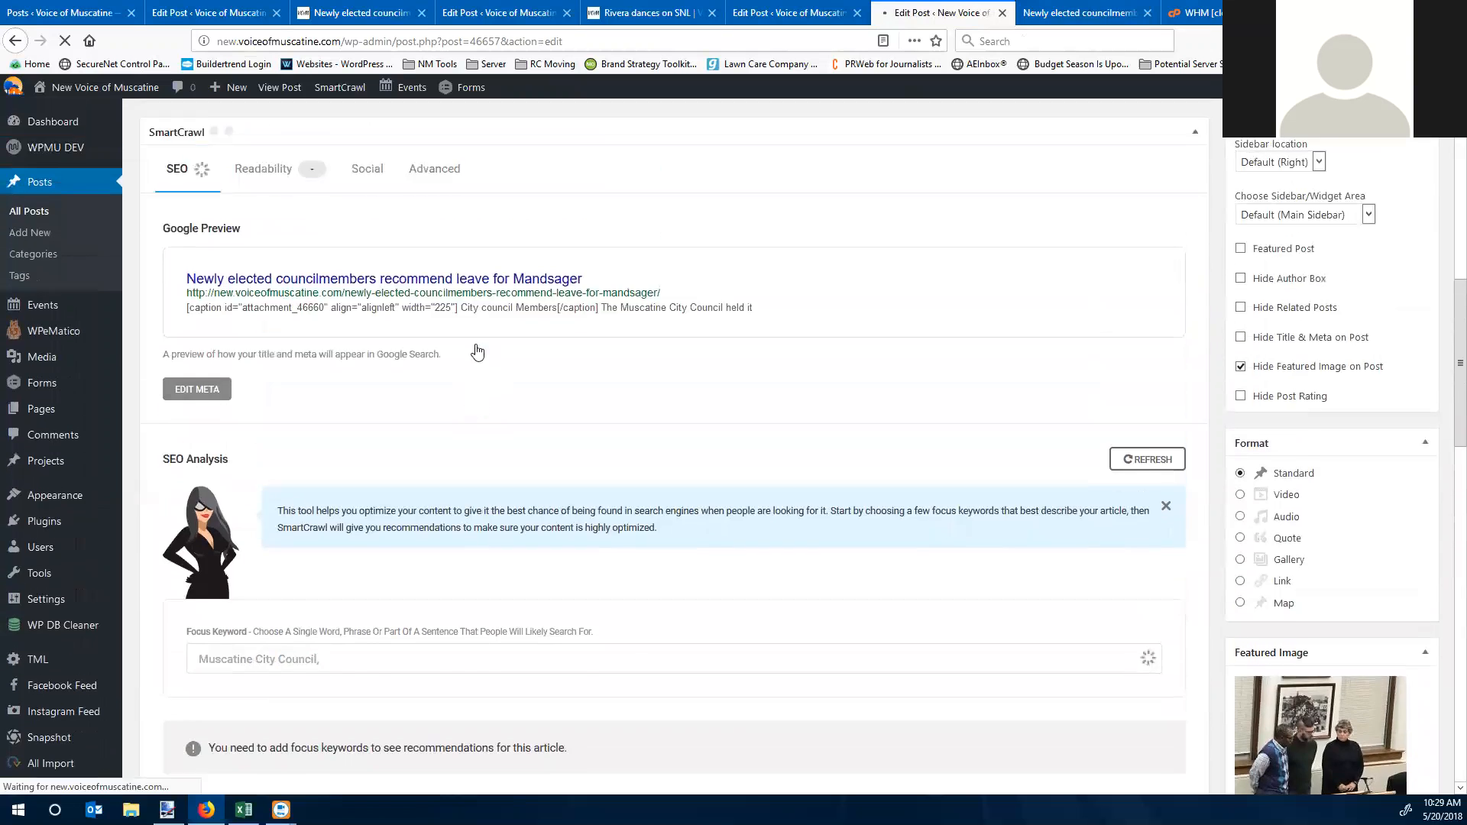
pyautogui.scroll(1, 378, 312)
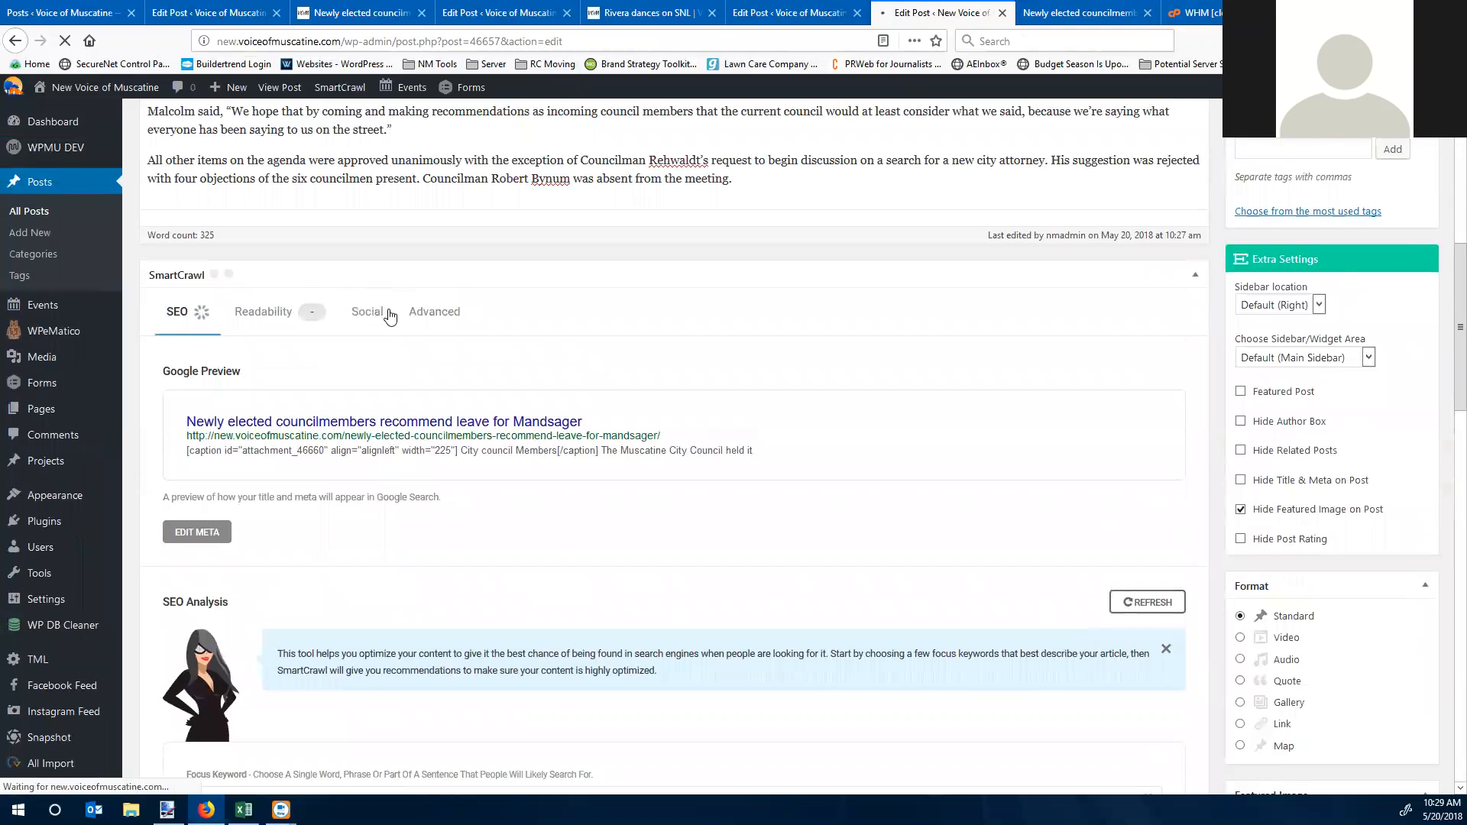
pyautogui.click(440, 313)
pyautogui.scroll(4, 1179, 313)
pyautogui.scroll(2, 1178, 314)
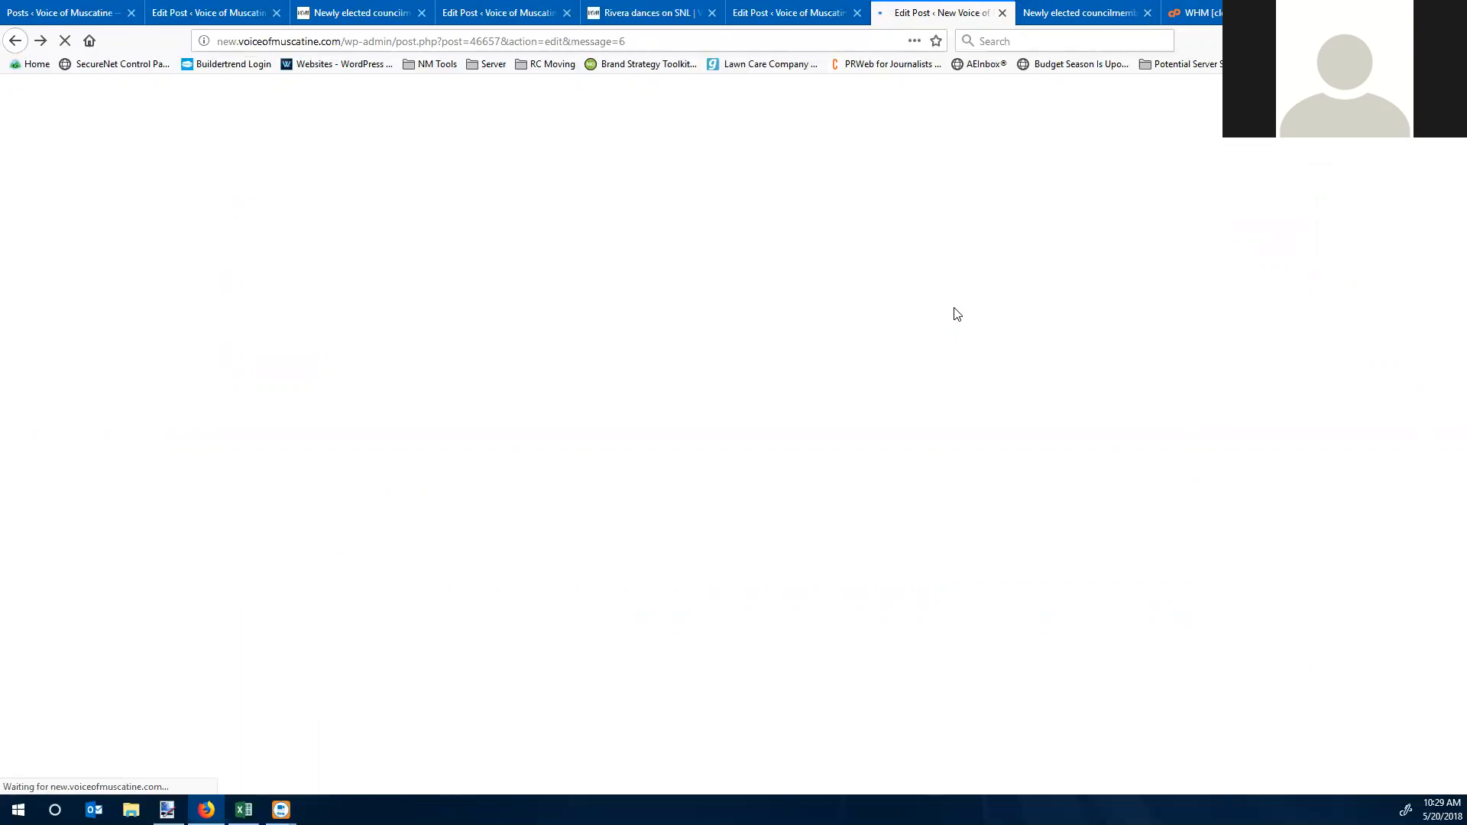
# Step: Review the live article's header, captioned photo, text, author box and related posts
pyautogui.click(1081, 12)
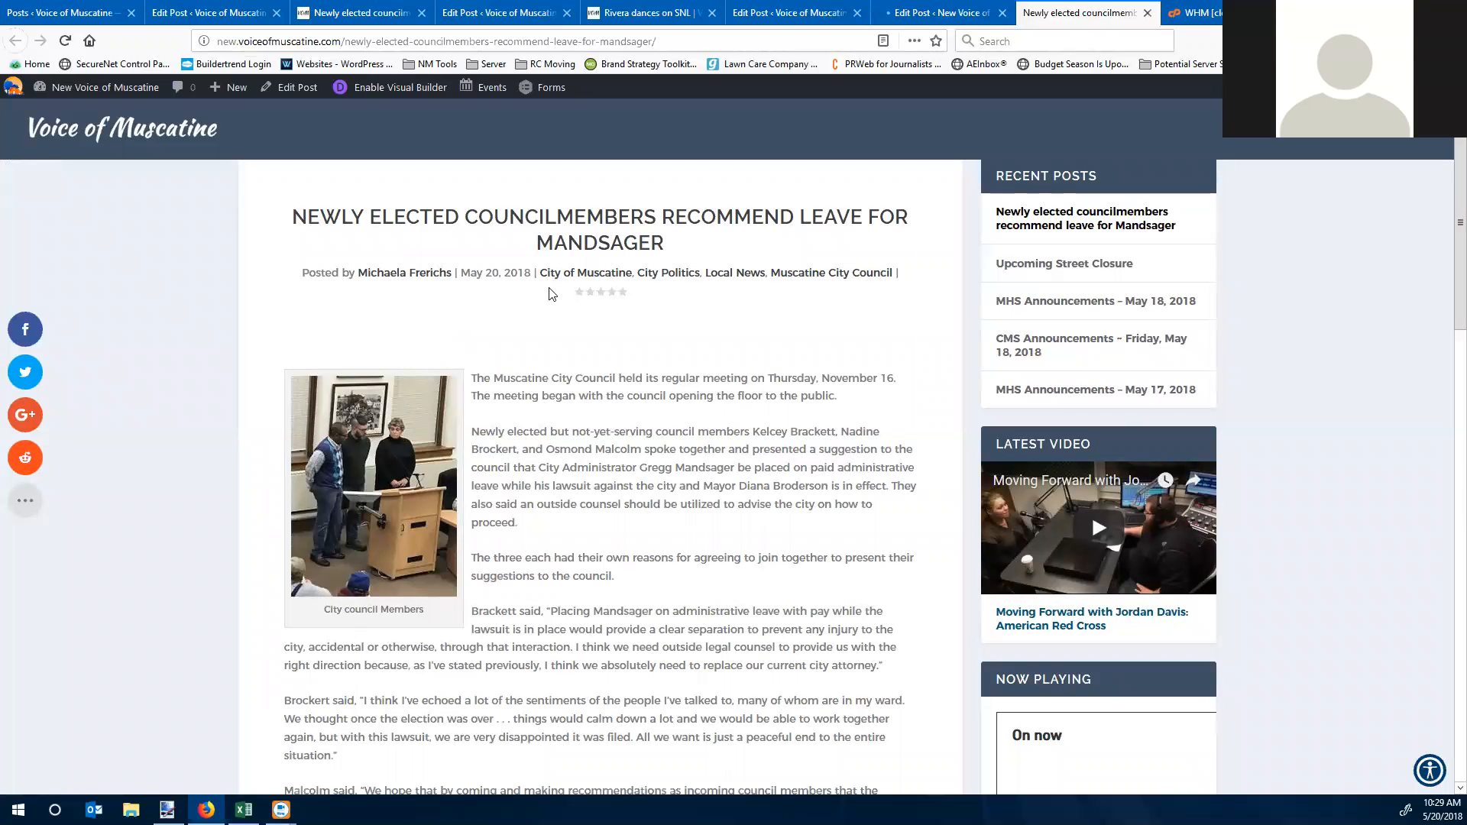
pyautogui.scroll(-3, 530, 422)
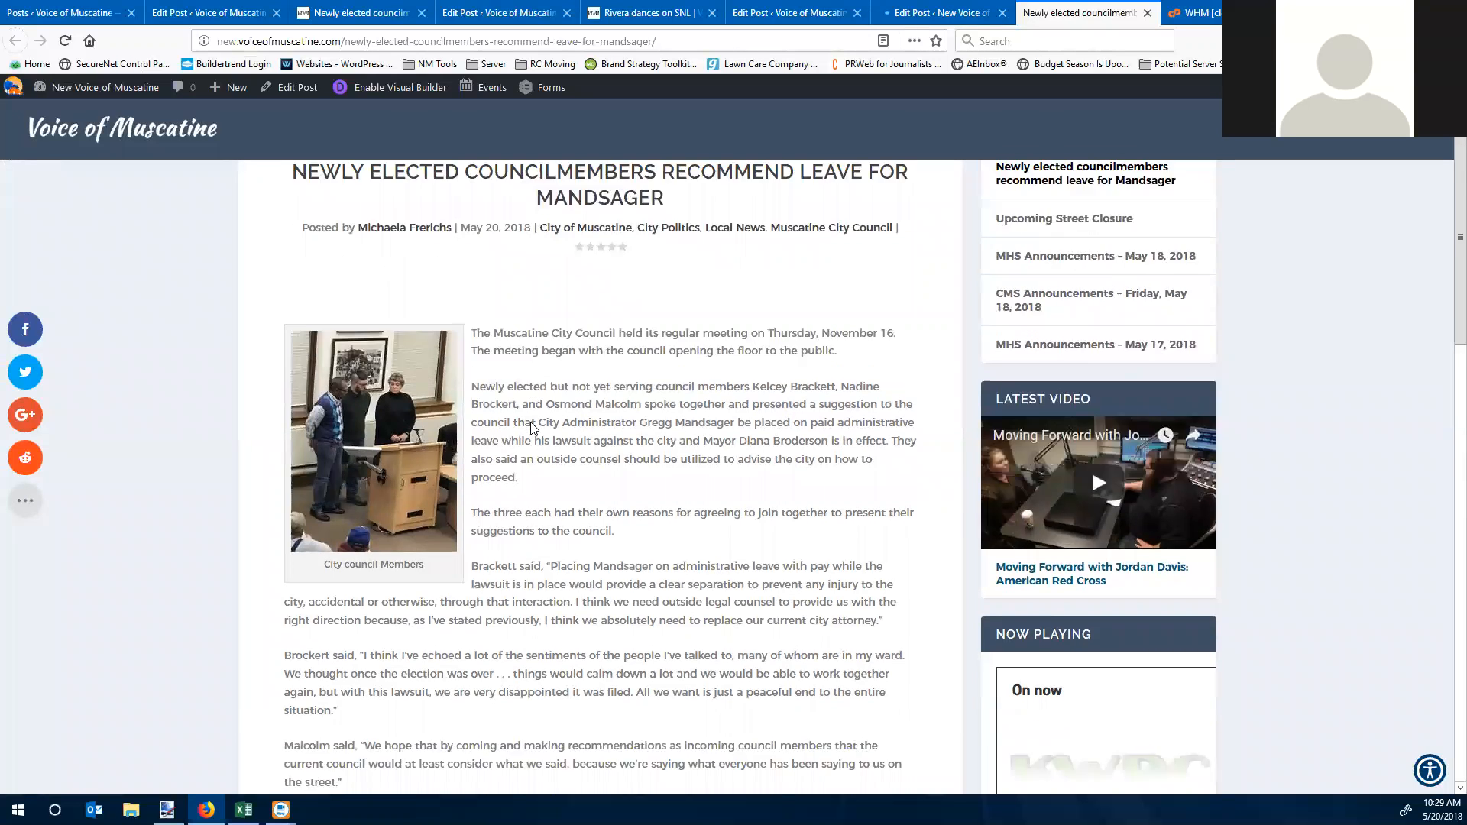
pyautogui.scroll(-5, 532, 432)
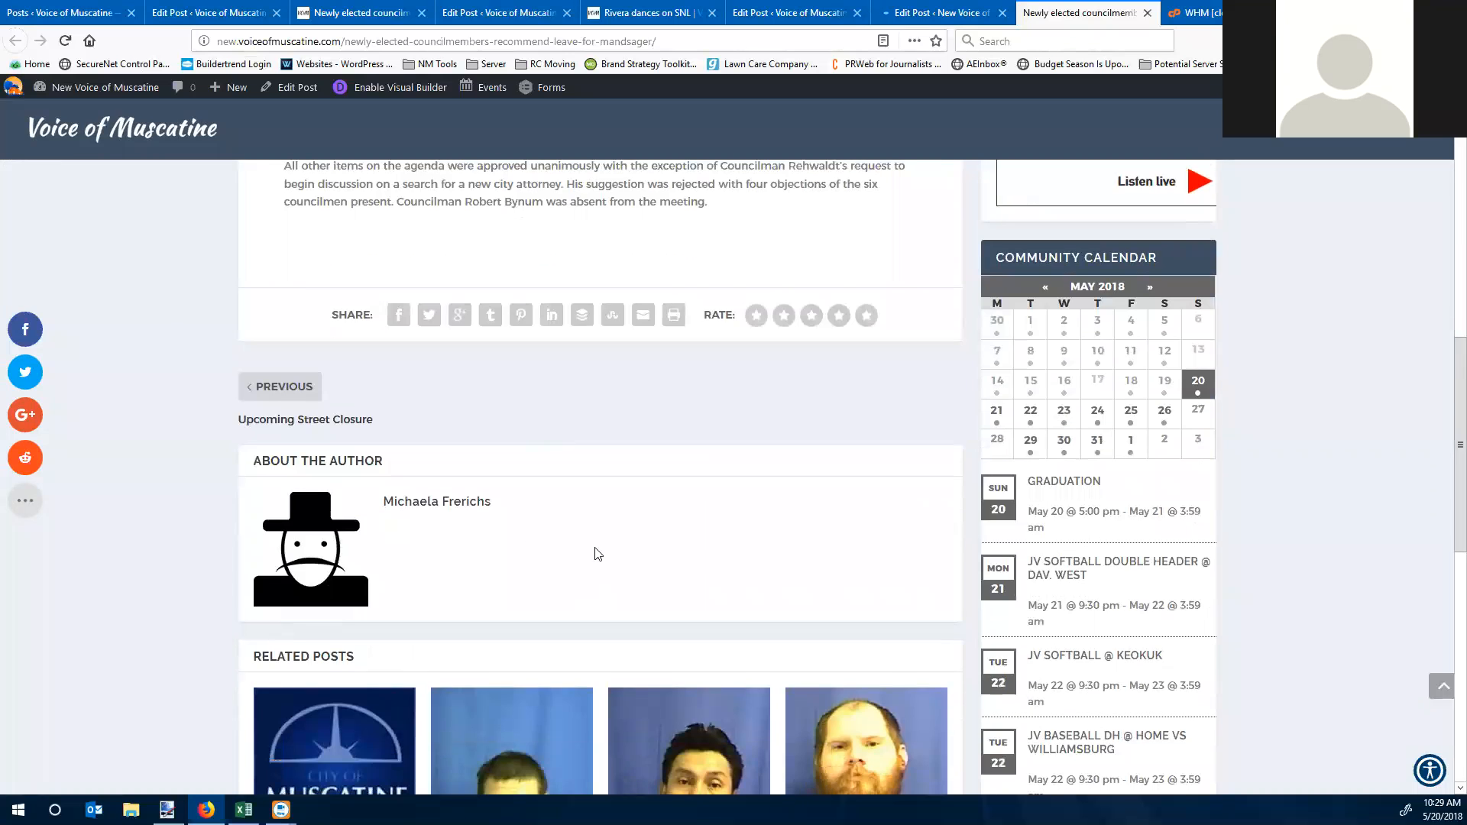
pyautogui.scroll(-3, 554, 544)
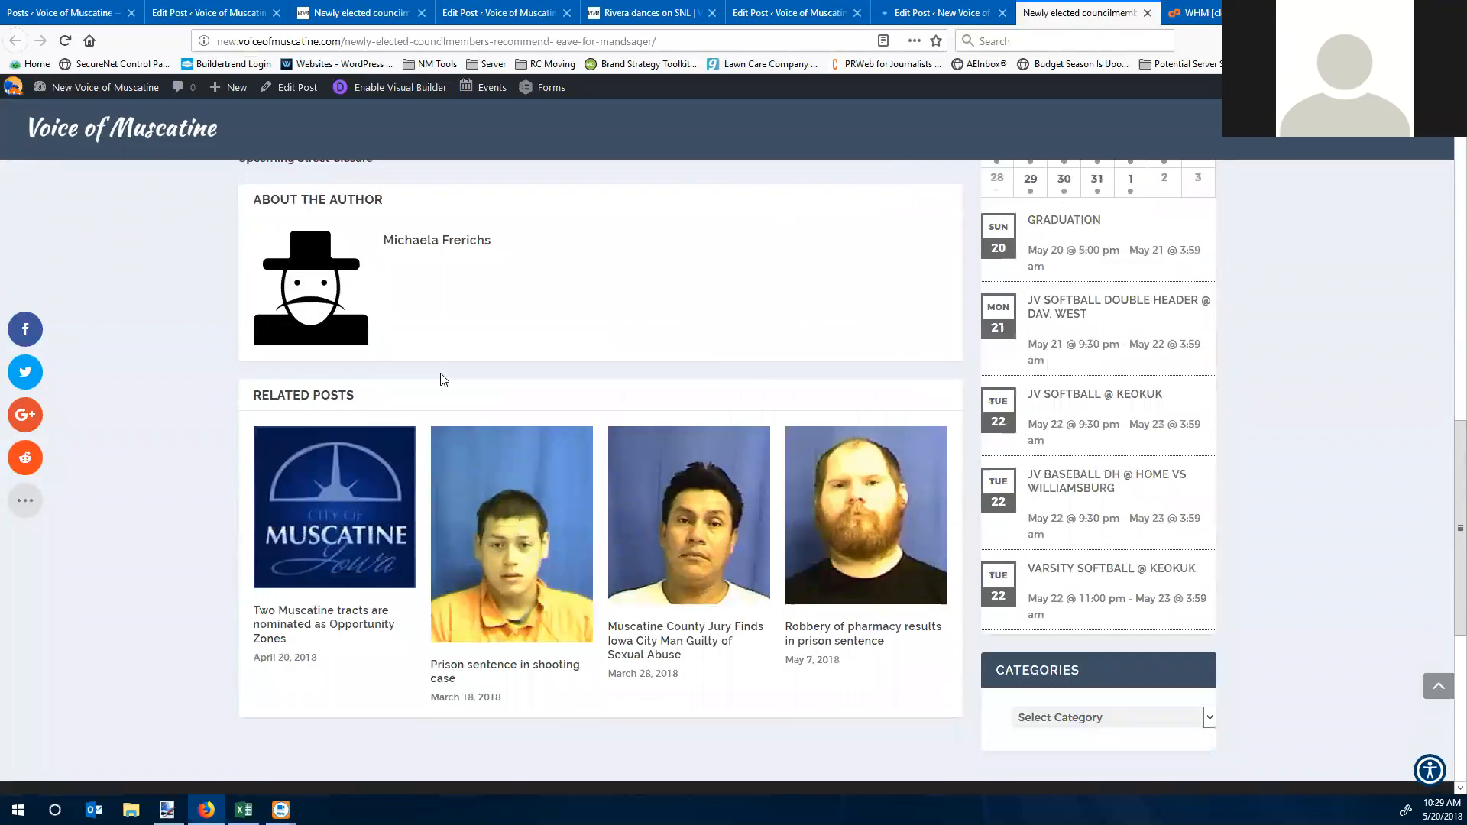
pyautogui.scroll(12, 498, 458)
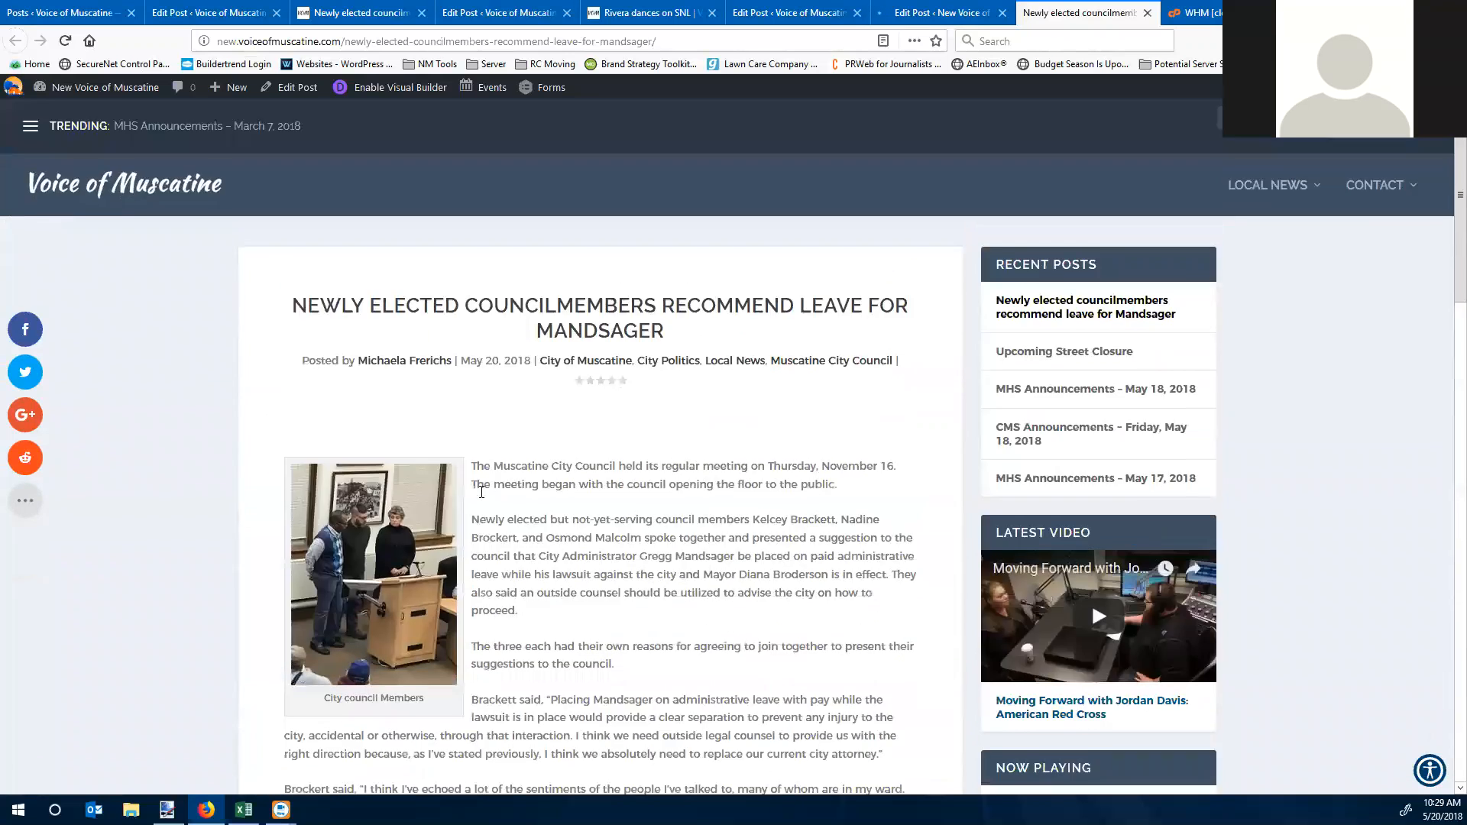
# Step: Open the new site's home page and check how the article appears under Local News
pyautogui.click(195, 206)
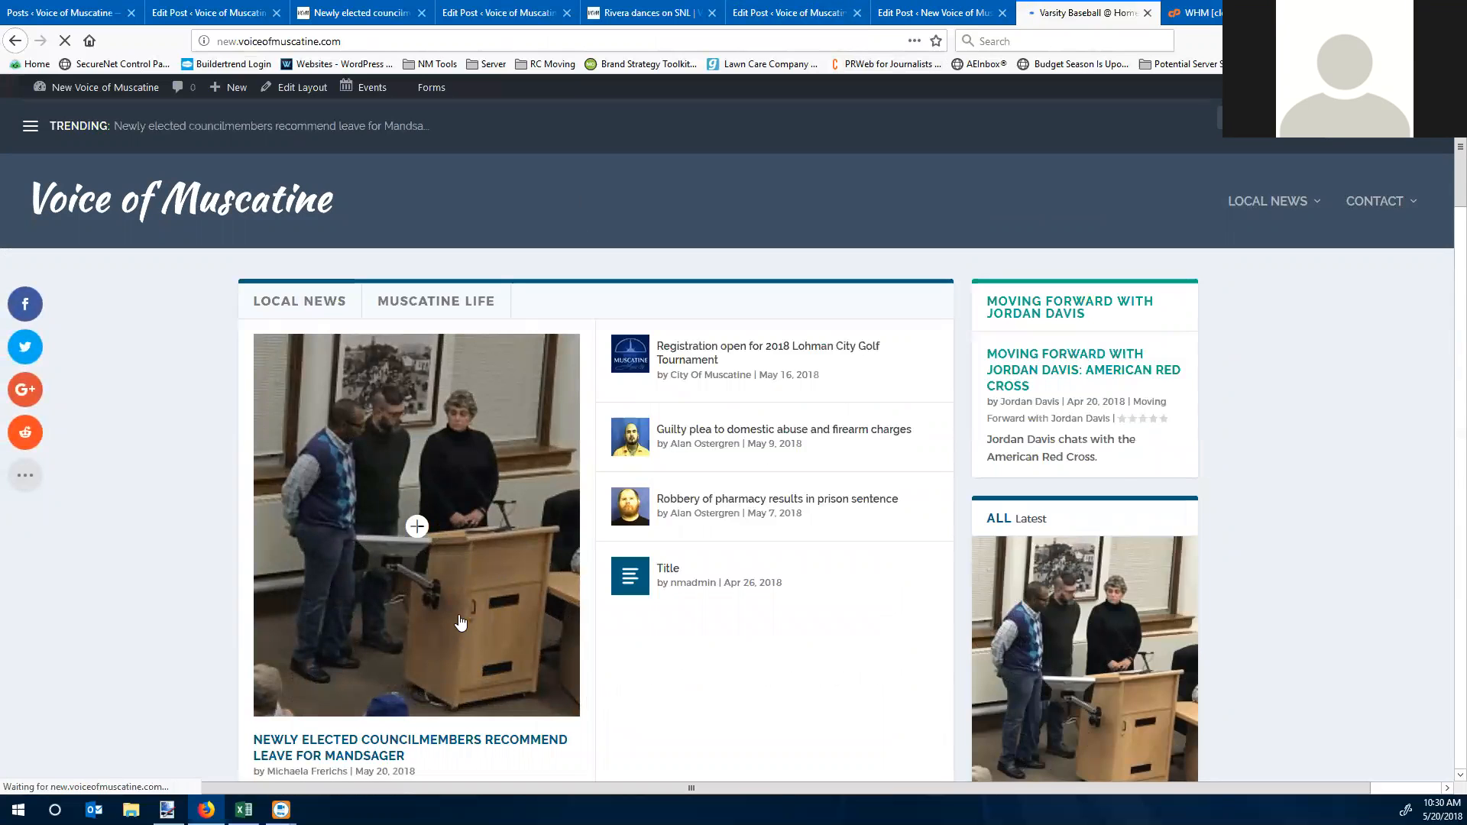
pyautogui.scroll(-1, 577, 743)
pyautogui.scroll(1, 578, 743)
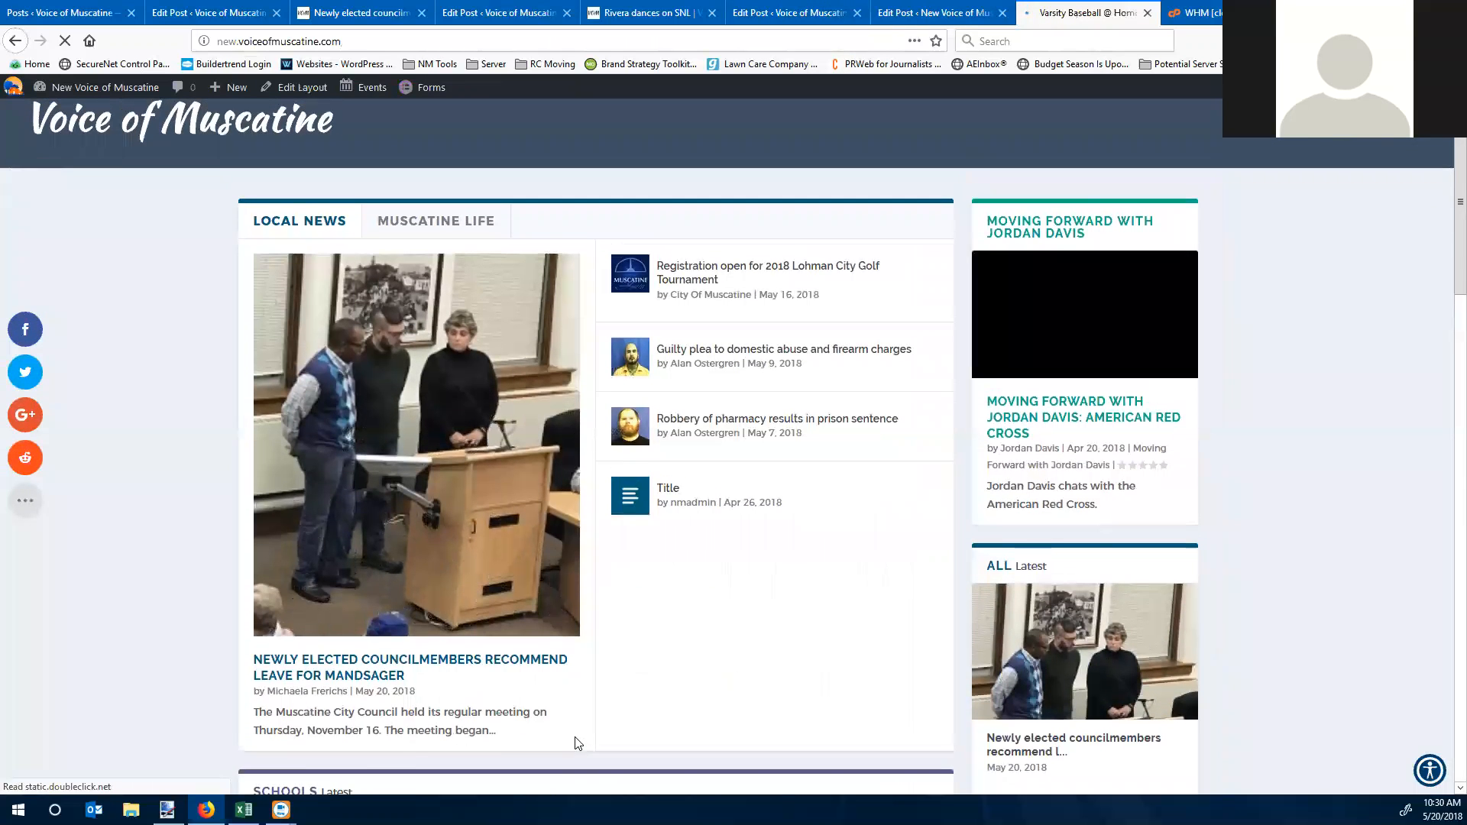
# Step: Change the new post's publish date to November 20, 2017 in its editor and update the post
pyautogui.click(940, 12)
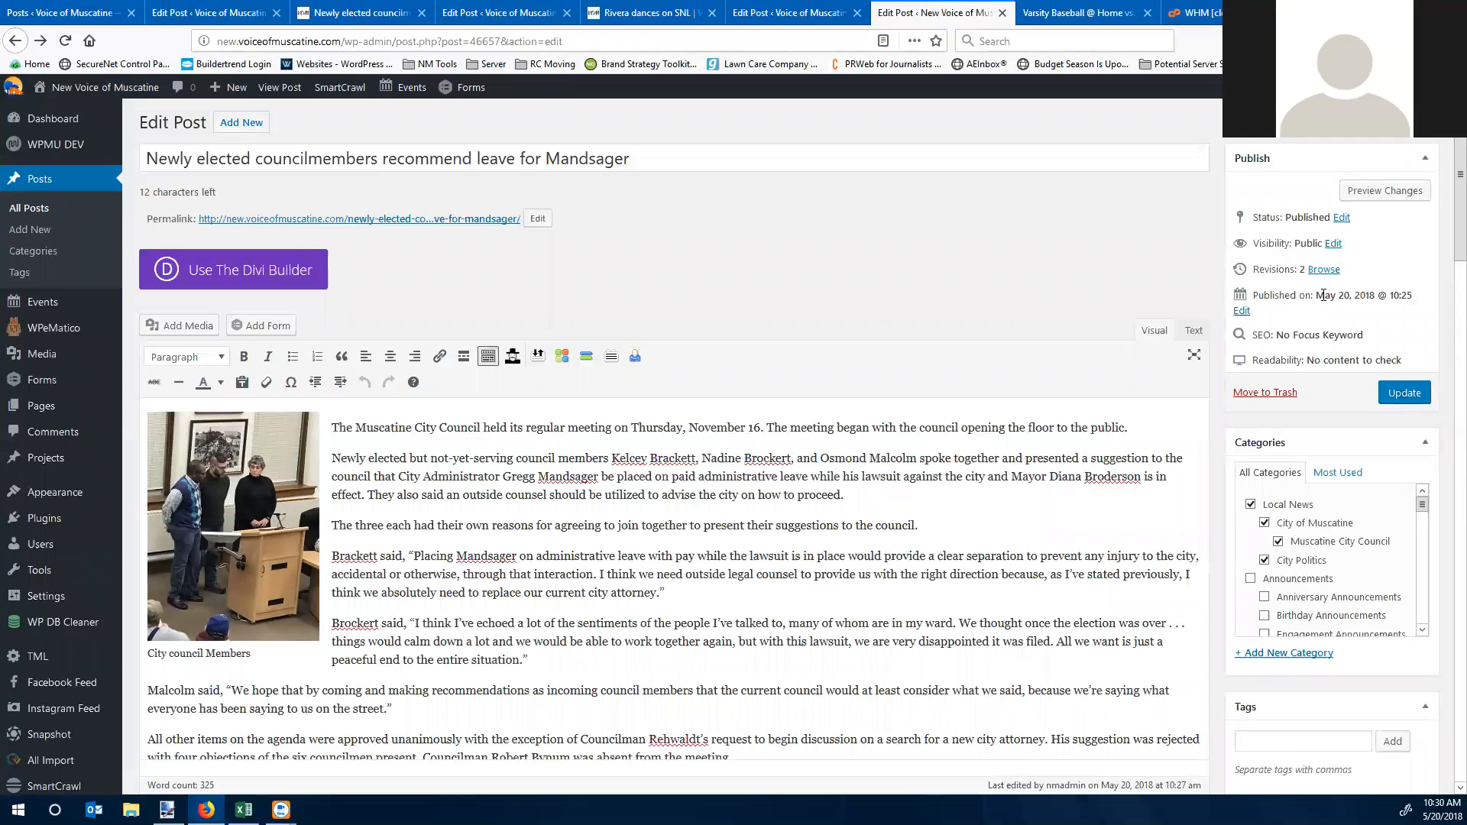
pyautogui.click(1242, 310)
pyautogui.click(1257, 316)
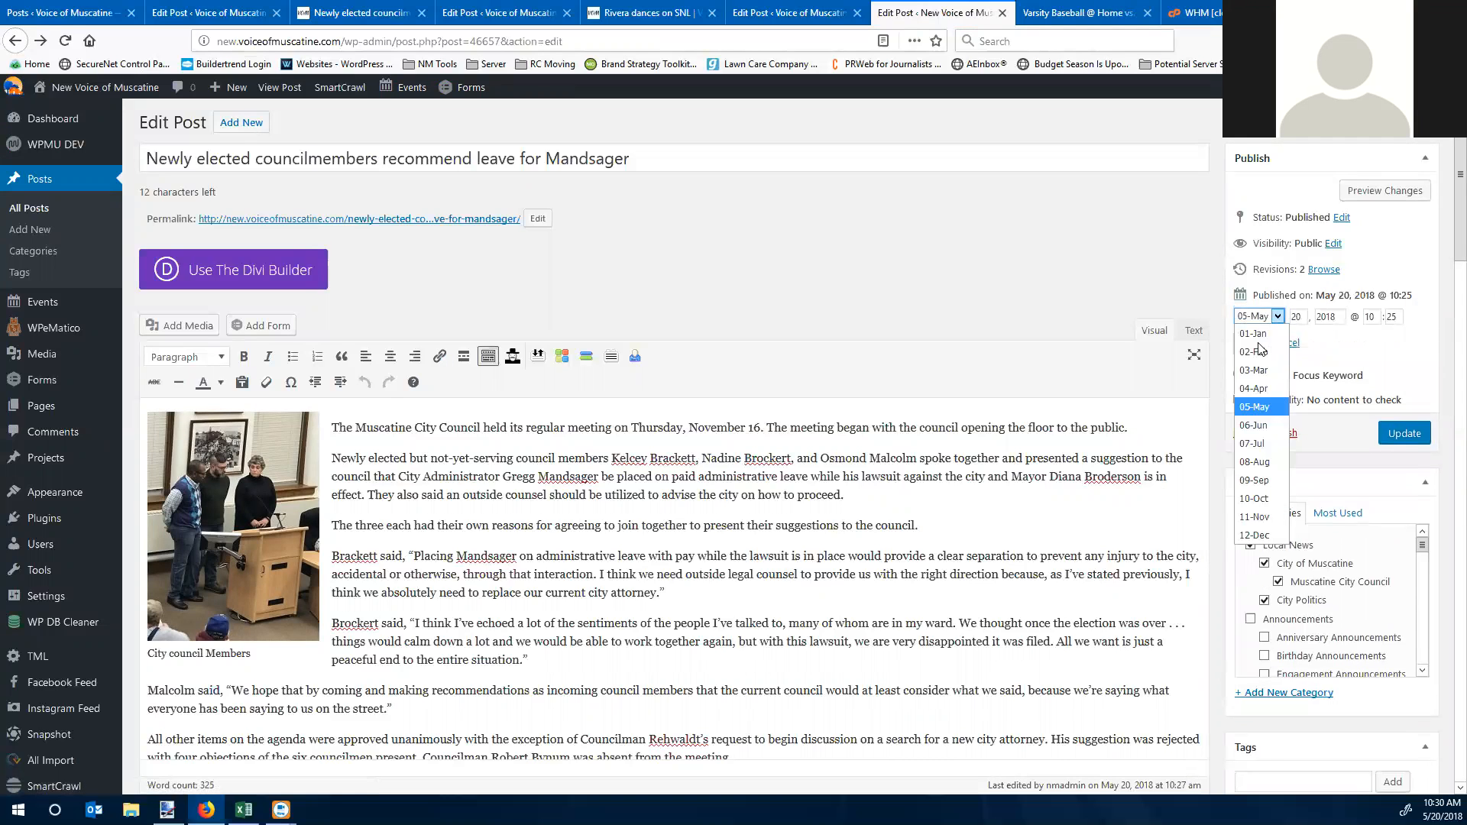
pyautogui.click(1261, 518)
pyautogui.press('Tab')
pyautogui.press('Tab')
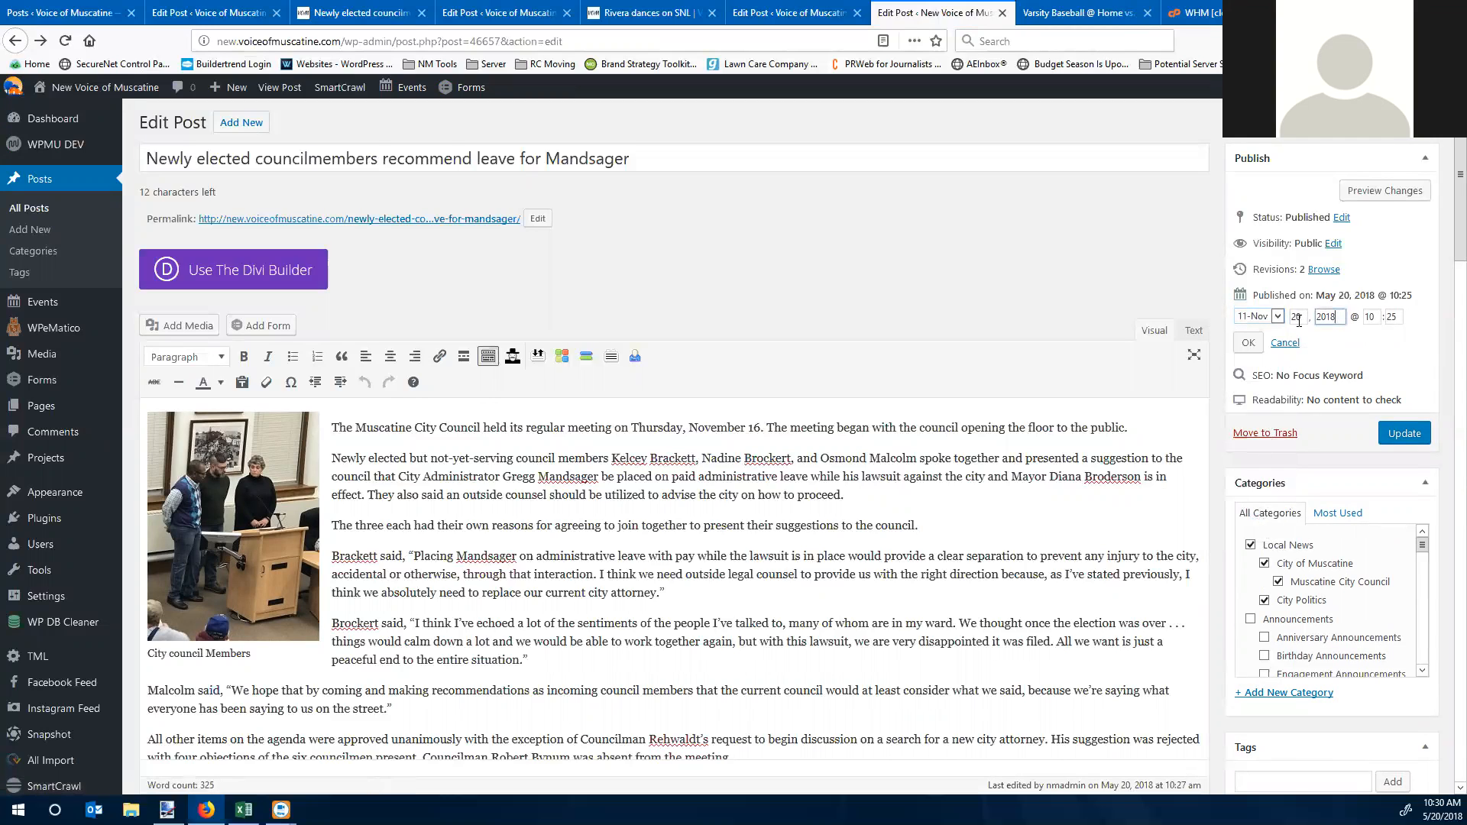
pyautogui.write('2017')
pyautogui.click(1404, 435)
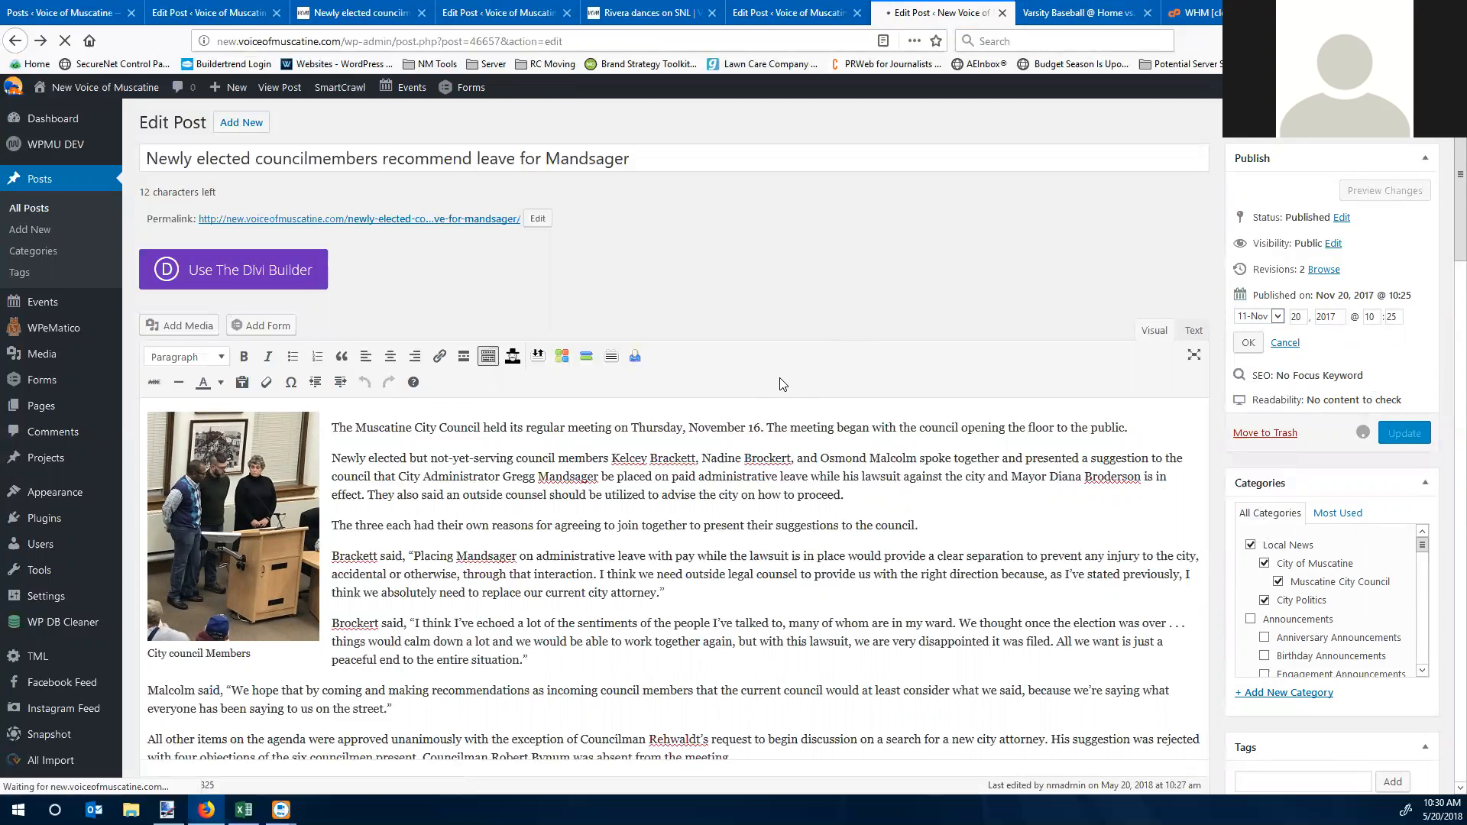
# Step: Look over the new post's text, SmartCrawl section and Extra Settings, and go back to the site's home page
pyautogui.scroll(-4, 780, 384)
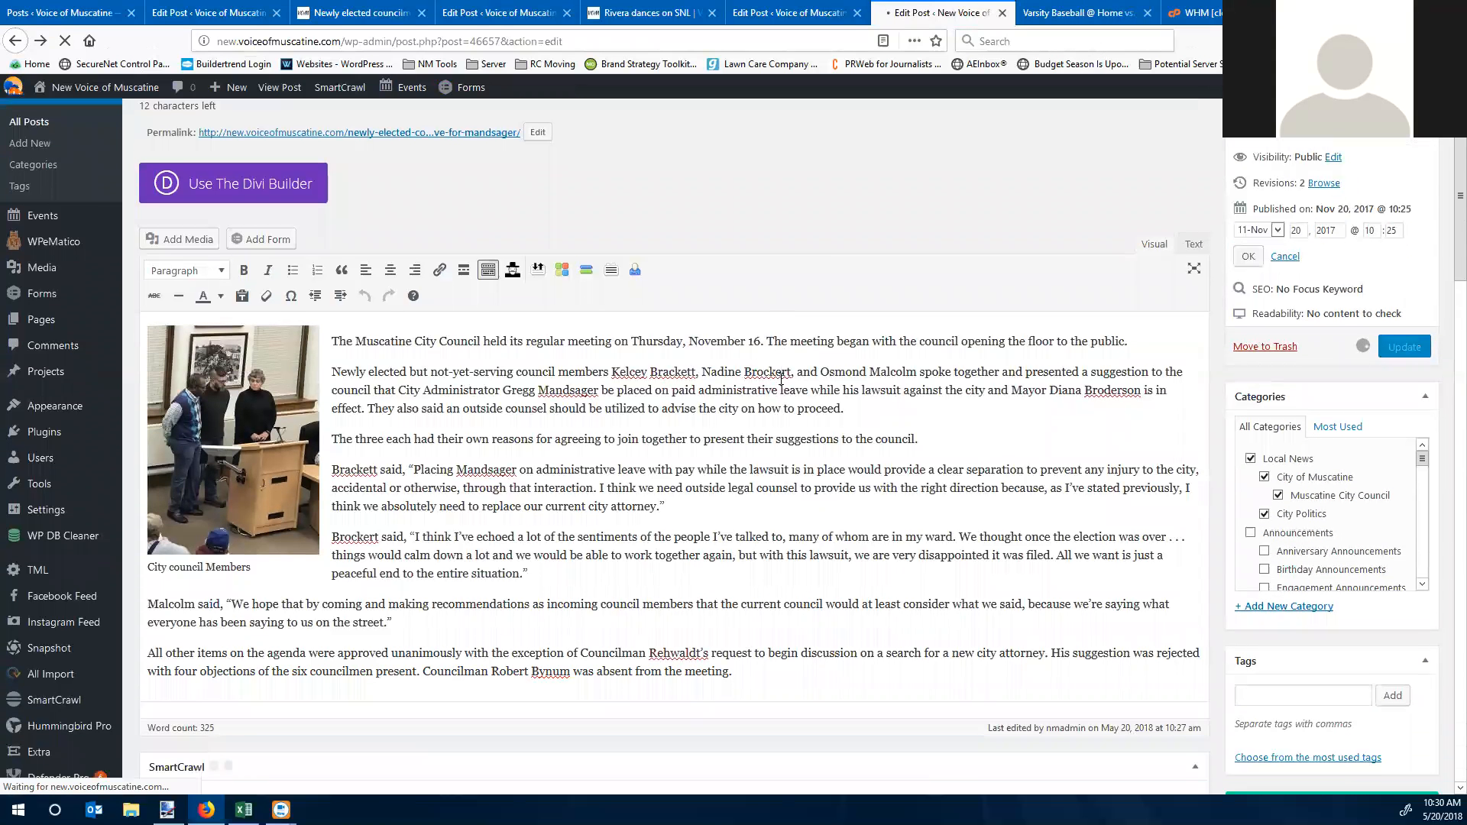
pyautogui.scroll(-7, 780, 383)
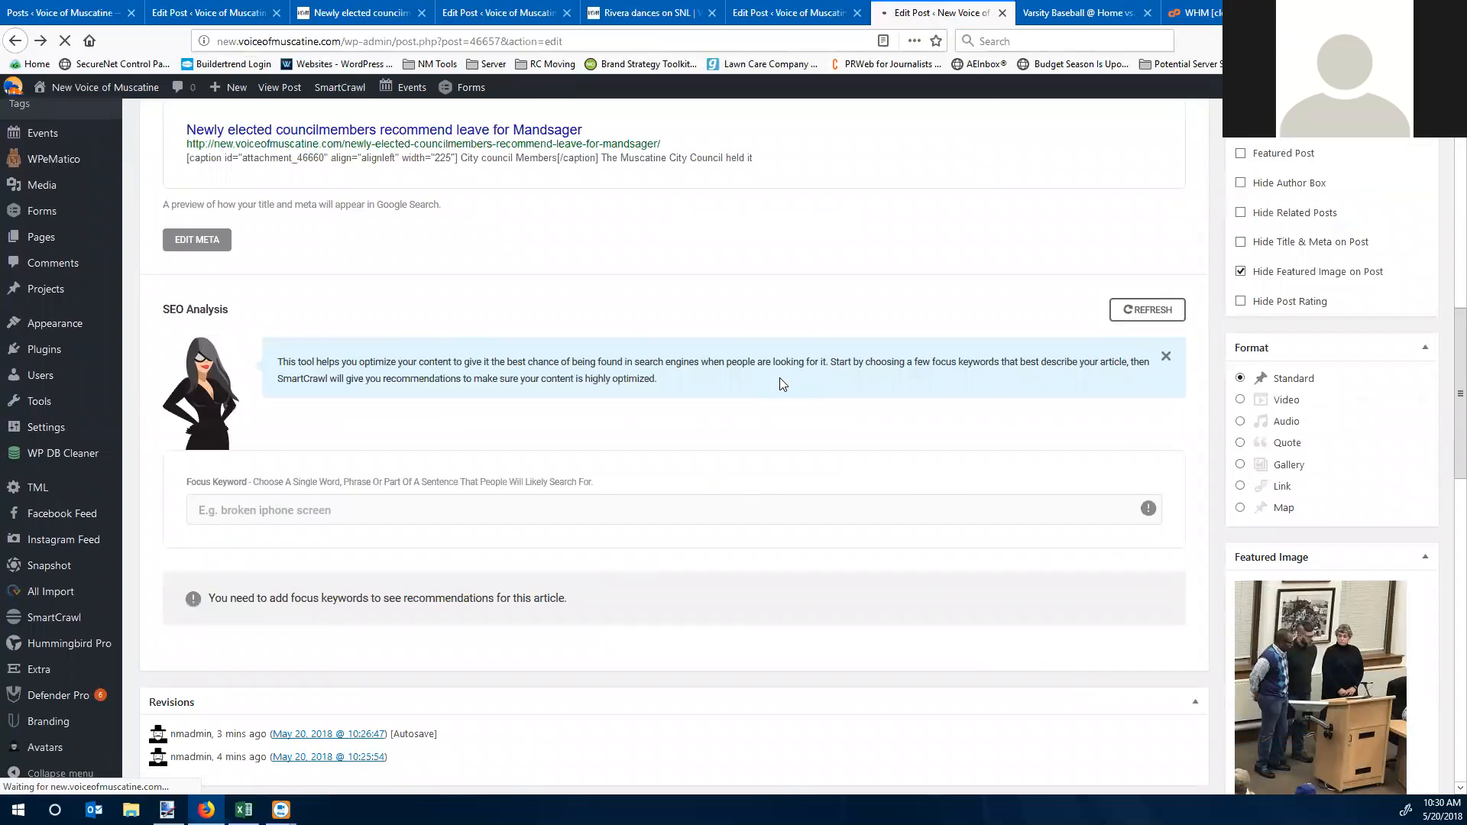
pyautogui.scroll(-2, 780, 383)
pyautogui.scroll(8, 780, 383)
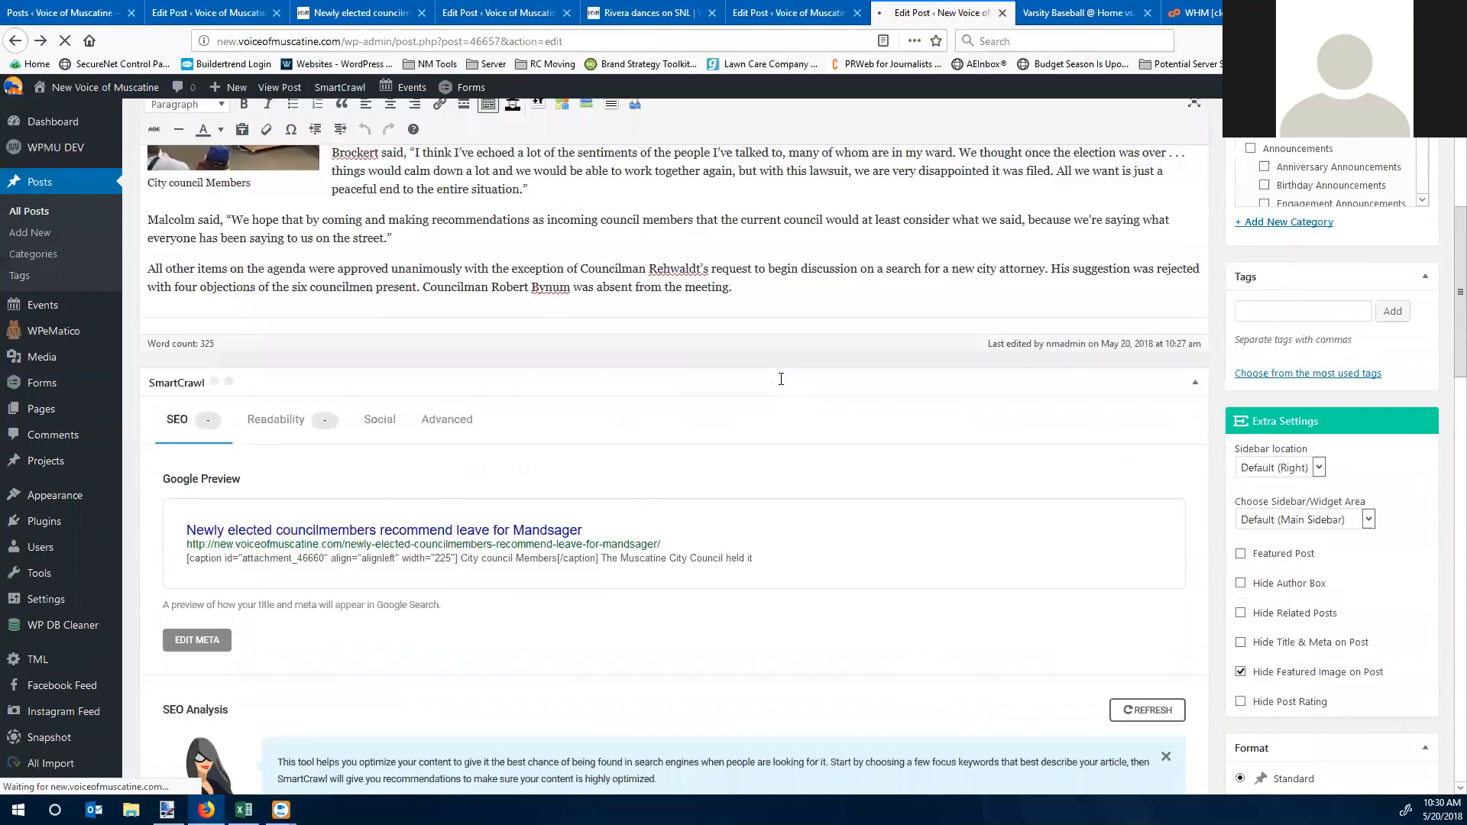
pyautogui.click(1070, 12)
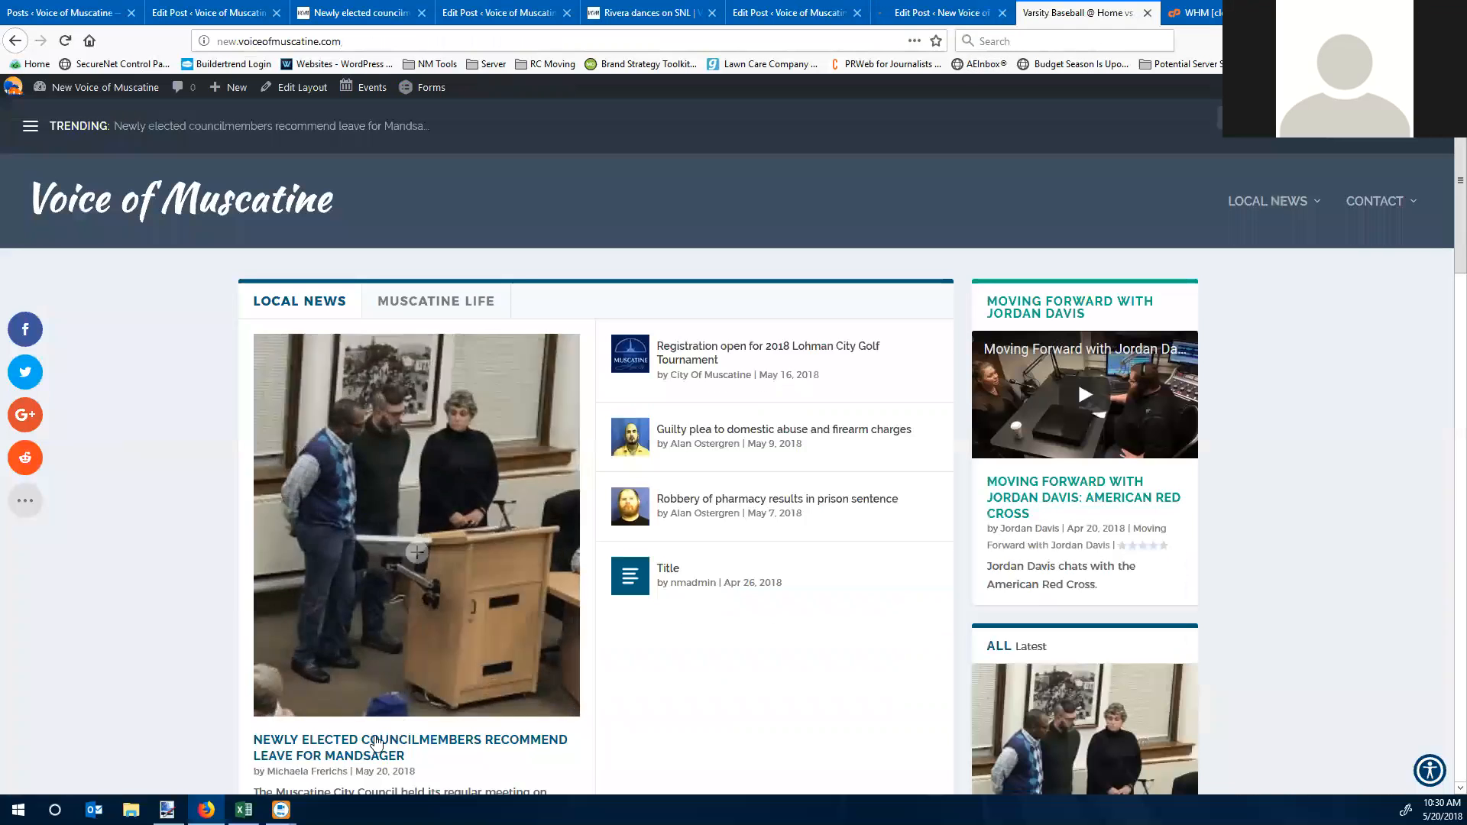
# Step: Open the migrated article from the new site's home page in a separate tab, reload the home page, and check the publish date and article order
pyautogui.rightClick(374, 742)
pyautogui.click(428, 563)
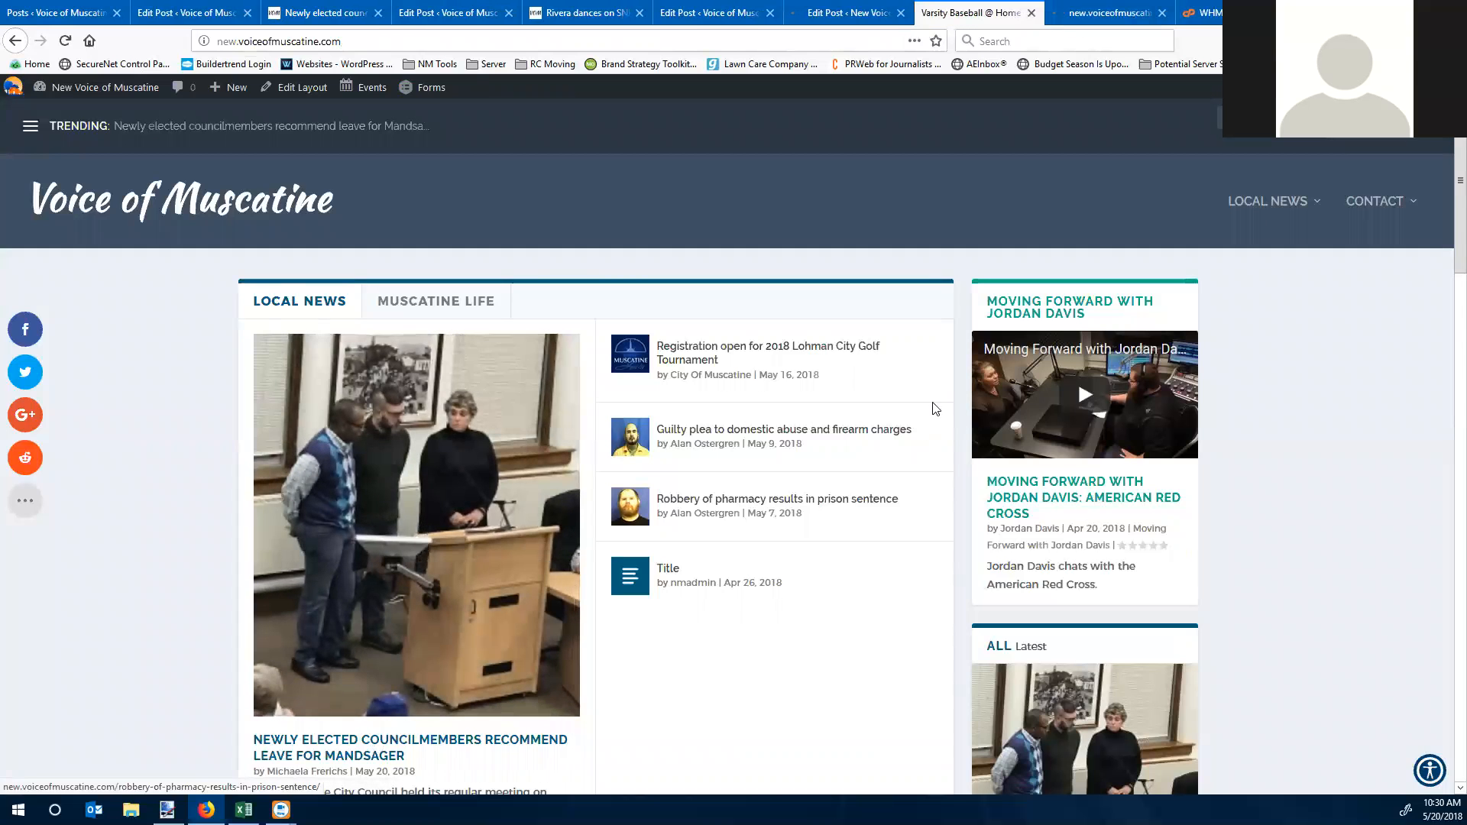
pyautogui.click(66, 40)
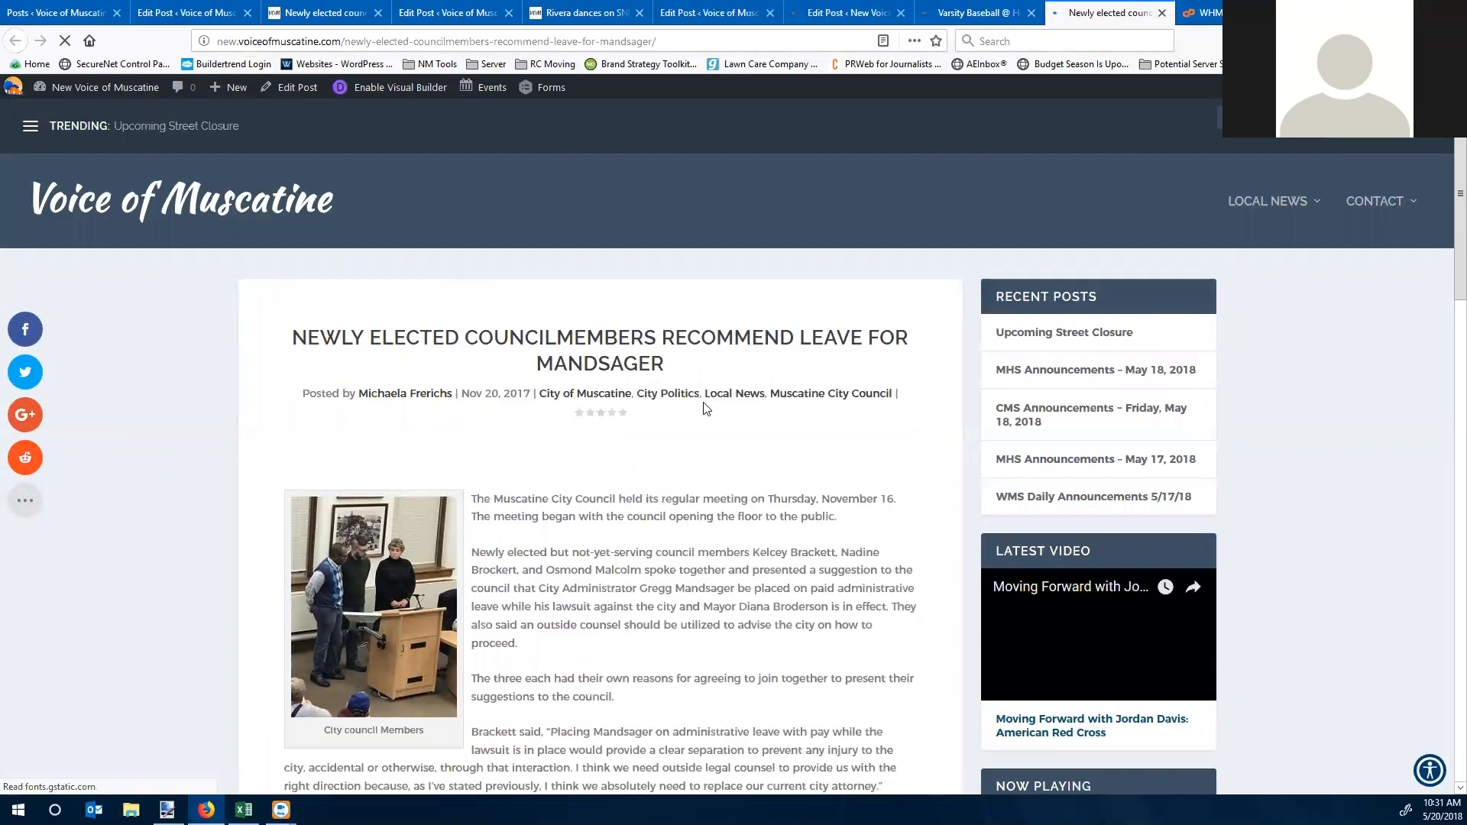
pyautogui.click(986, 12)
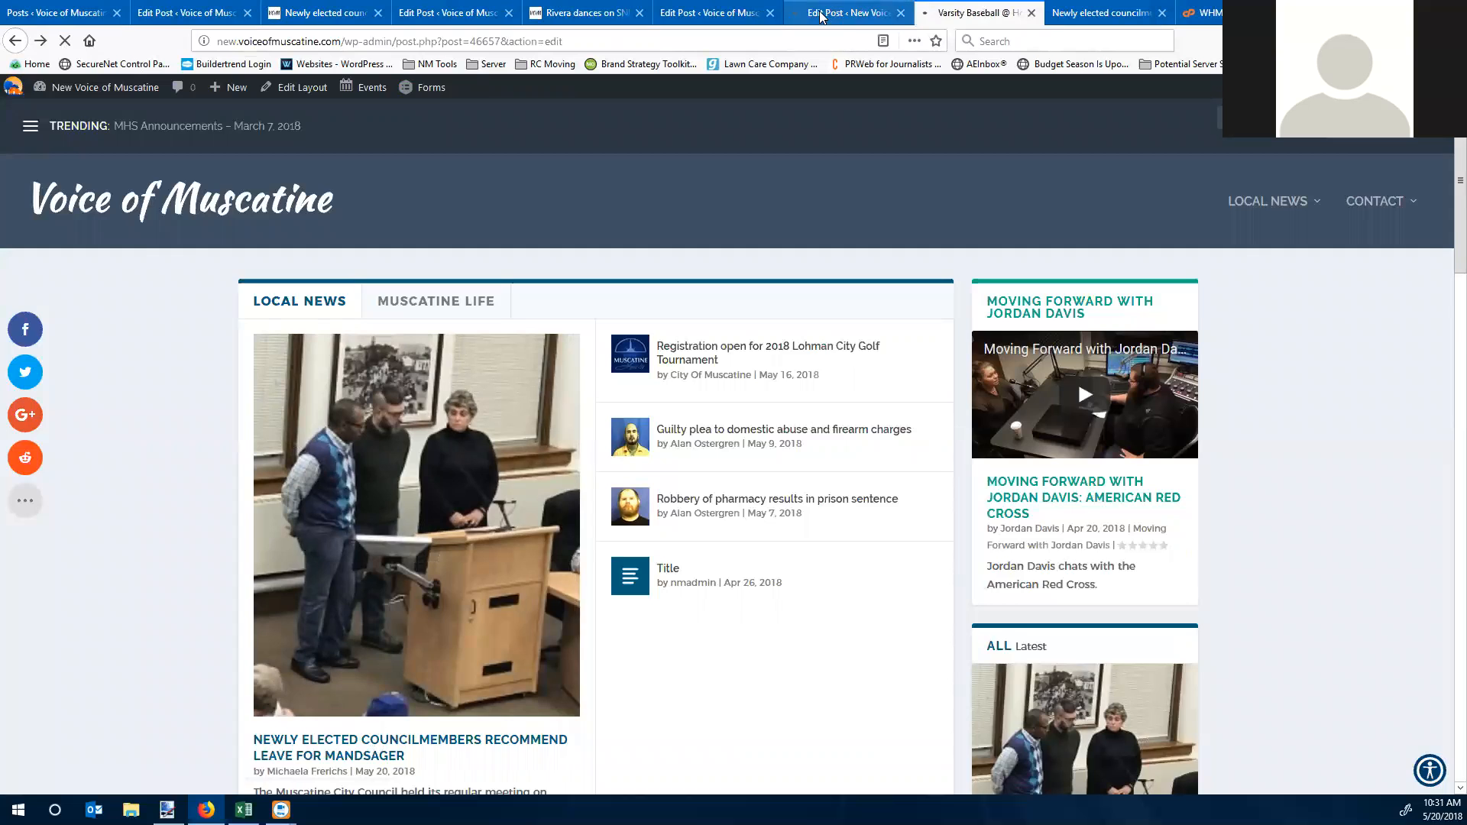
pyautogui.click(841, 13)
pyautogui.click(1070, 11)
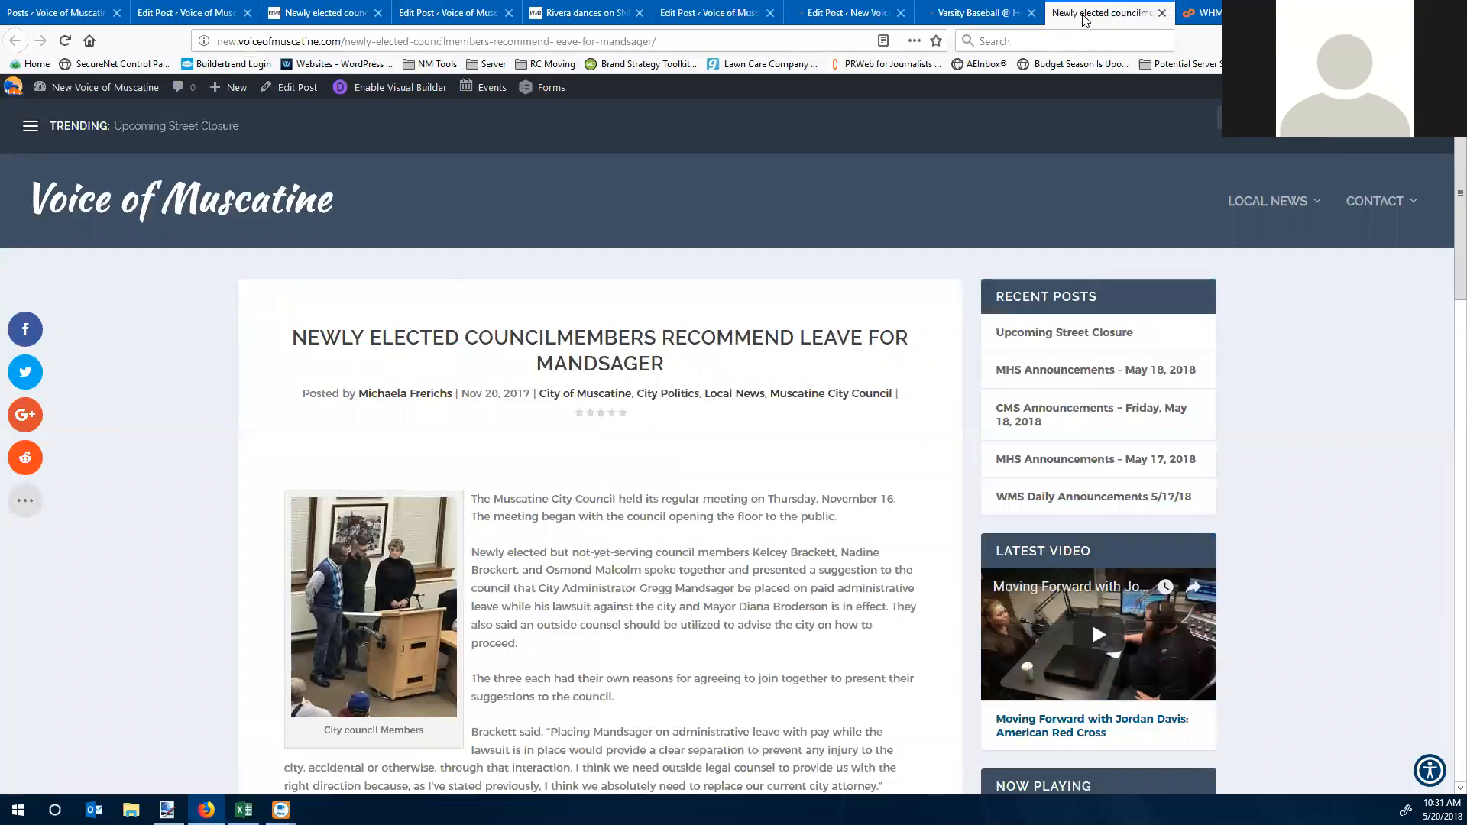
pyautogui.click(969, 13)
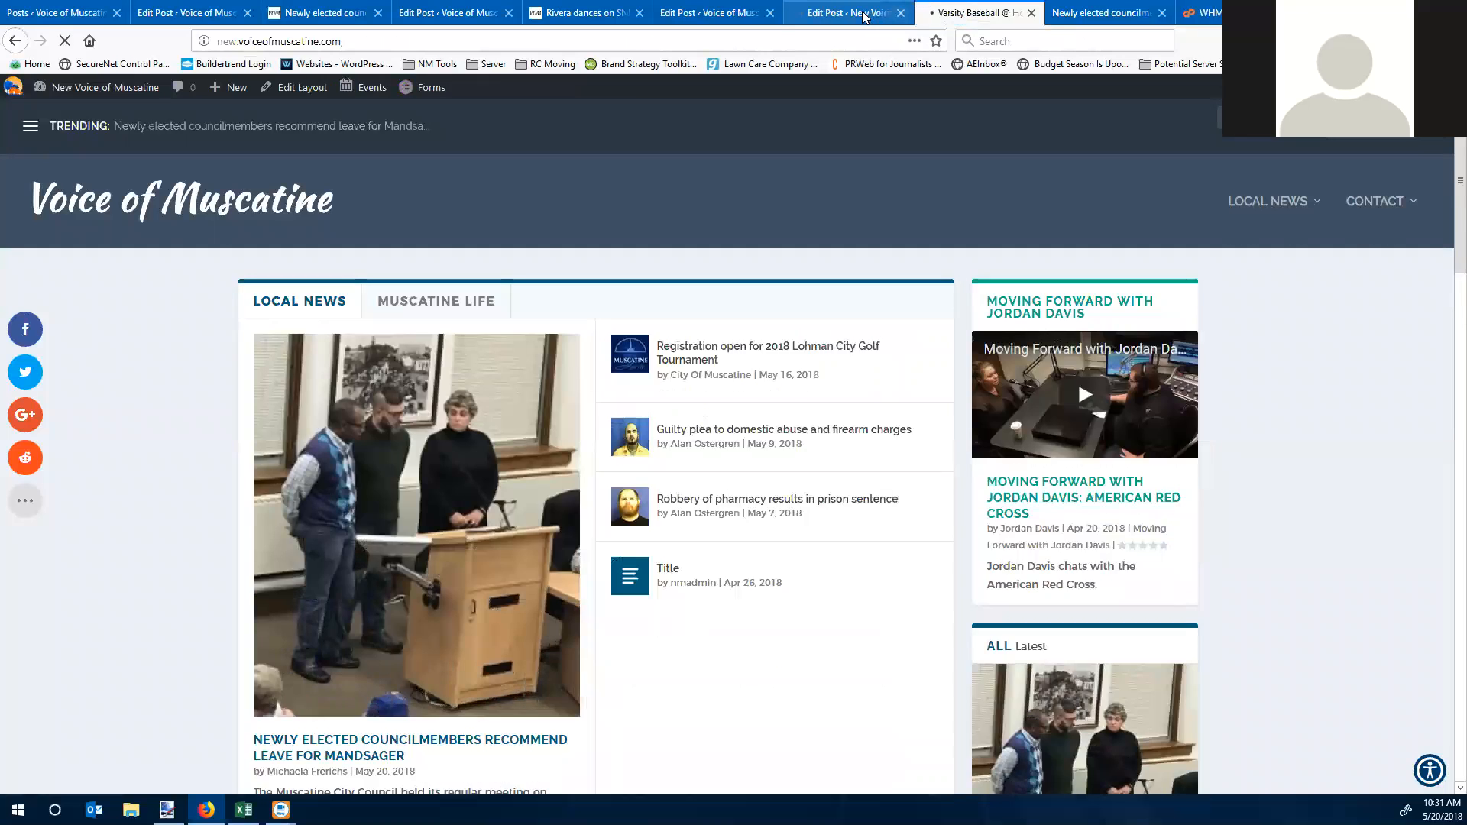
pyautogui.click(863, 13)
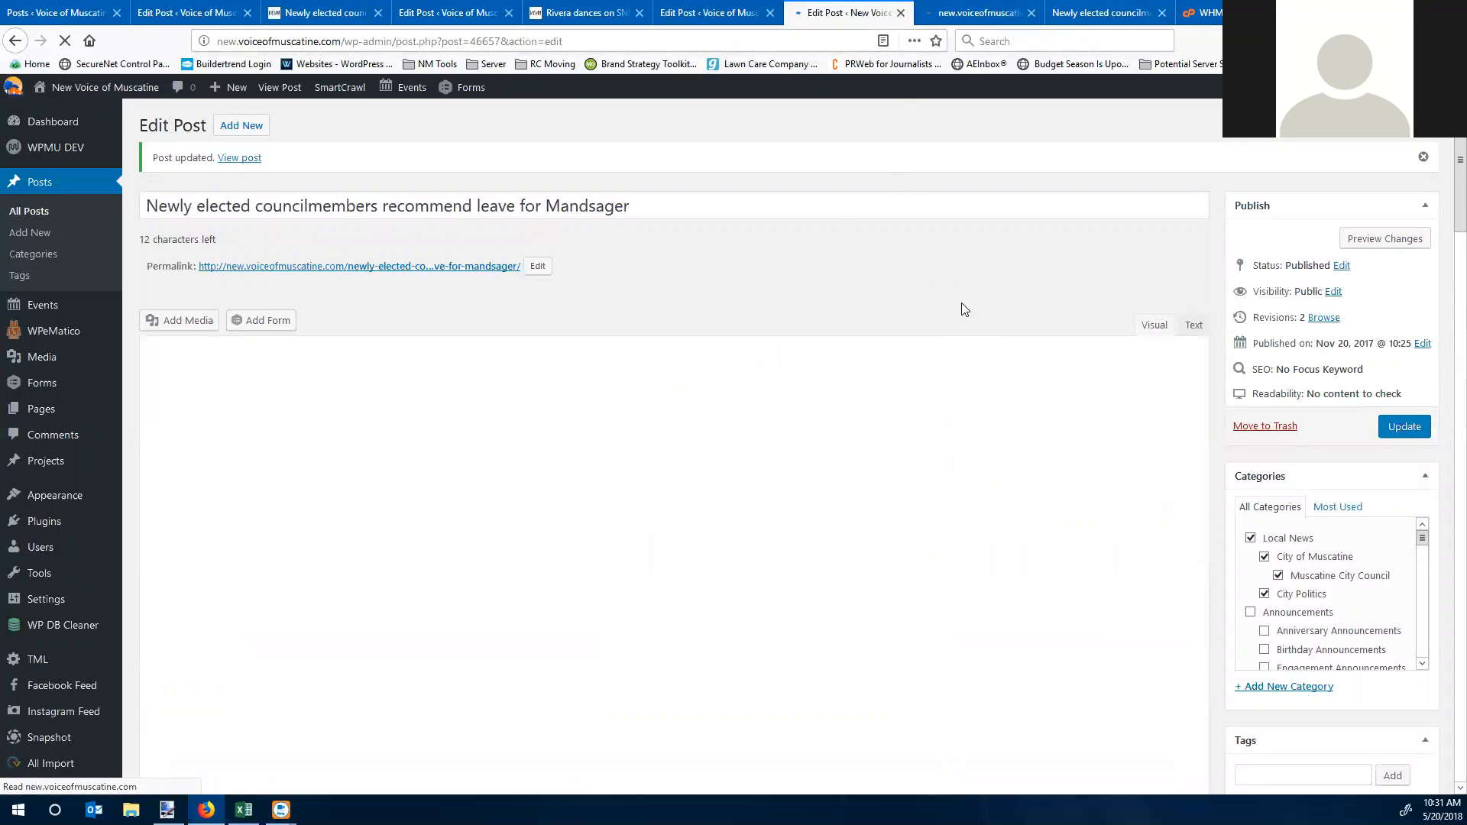
pyautogui.click(957, 13)
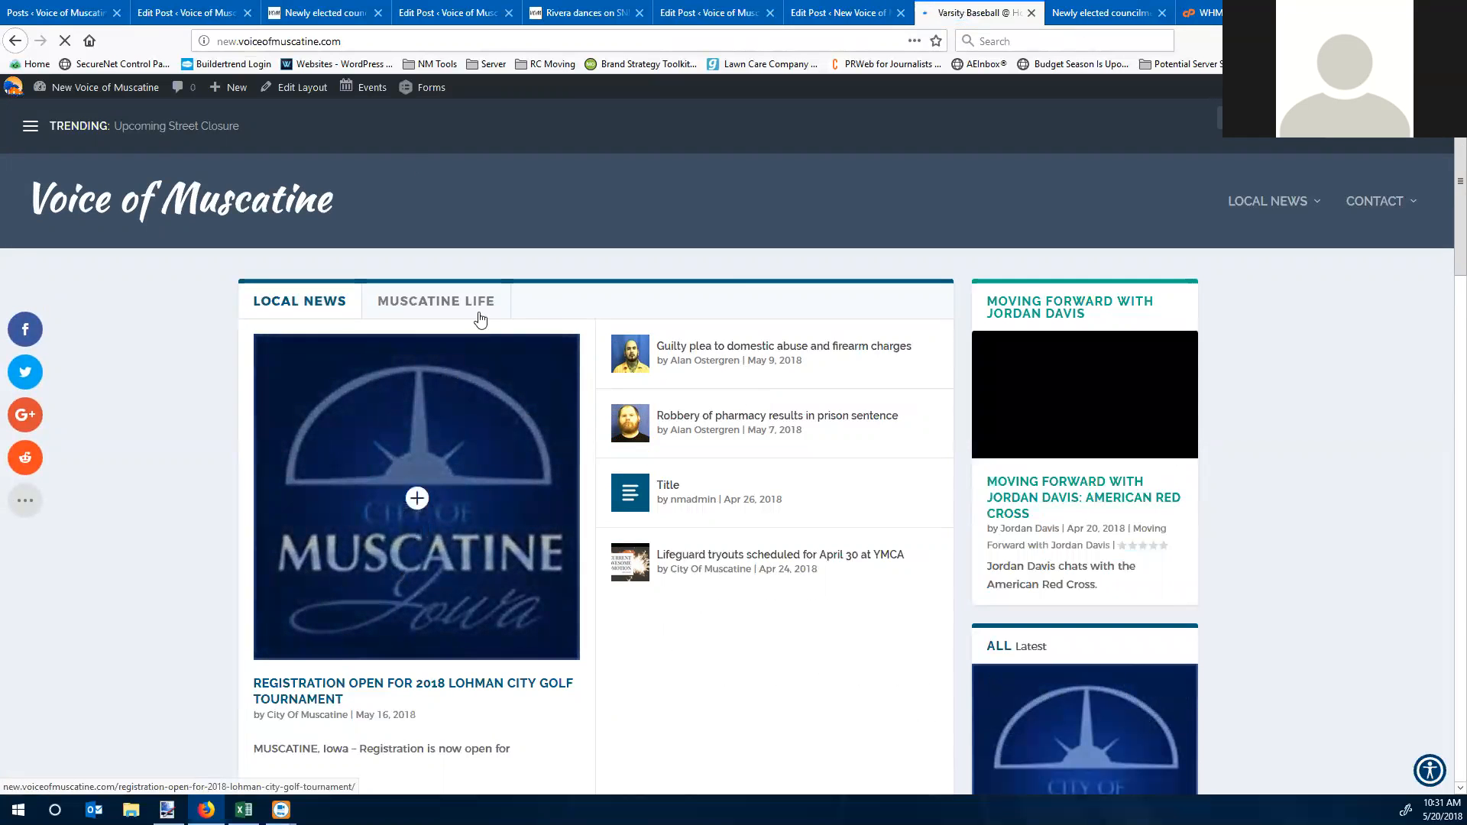
# Step: Remove the original councilmembers post on the old site from the Needs Placed category and update it
pyautogui.click(164, 13)
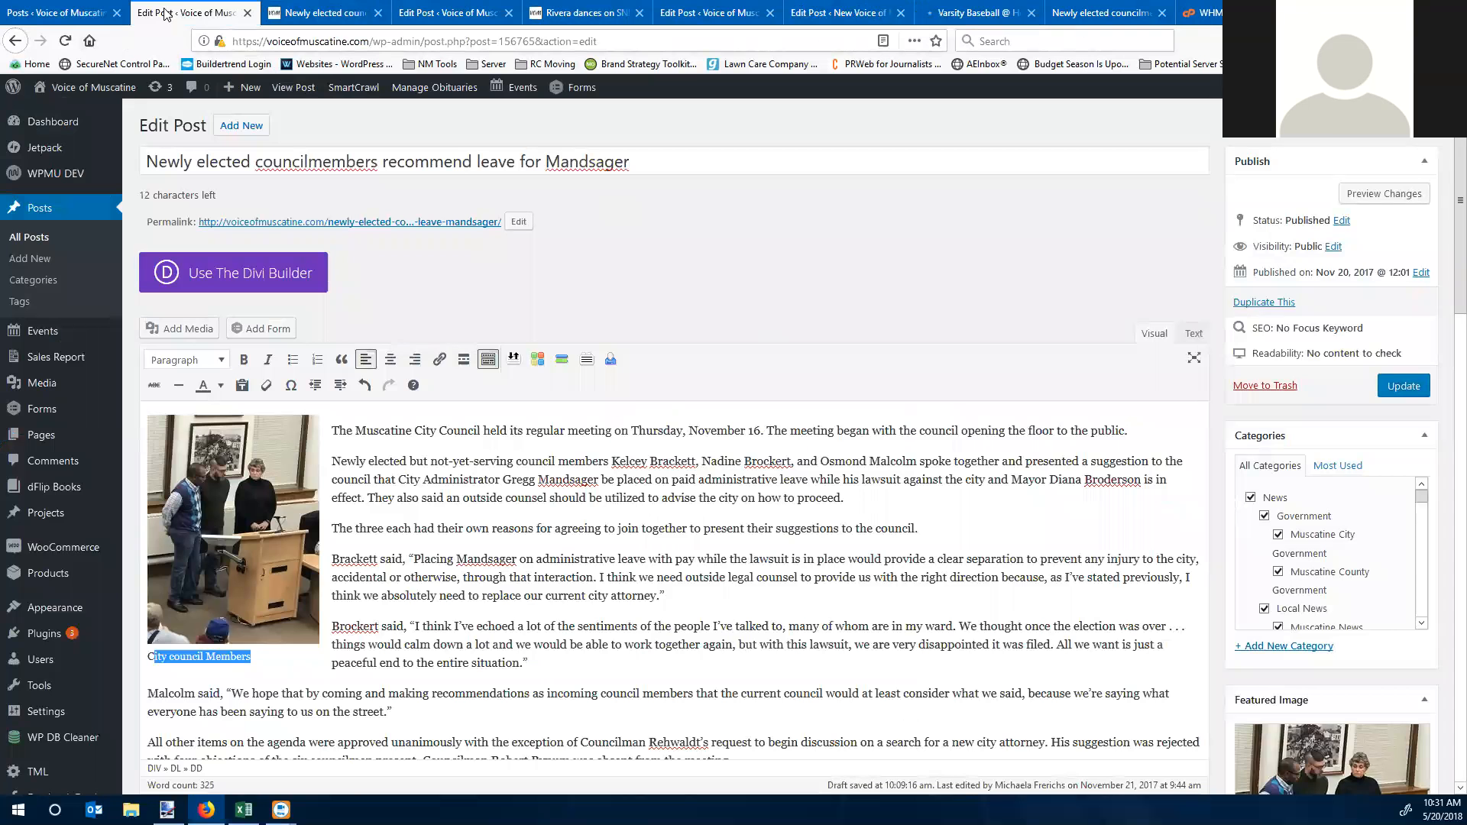
pyautogui.scroll(-3, 1311, 550)
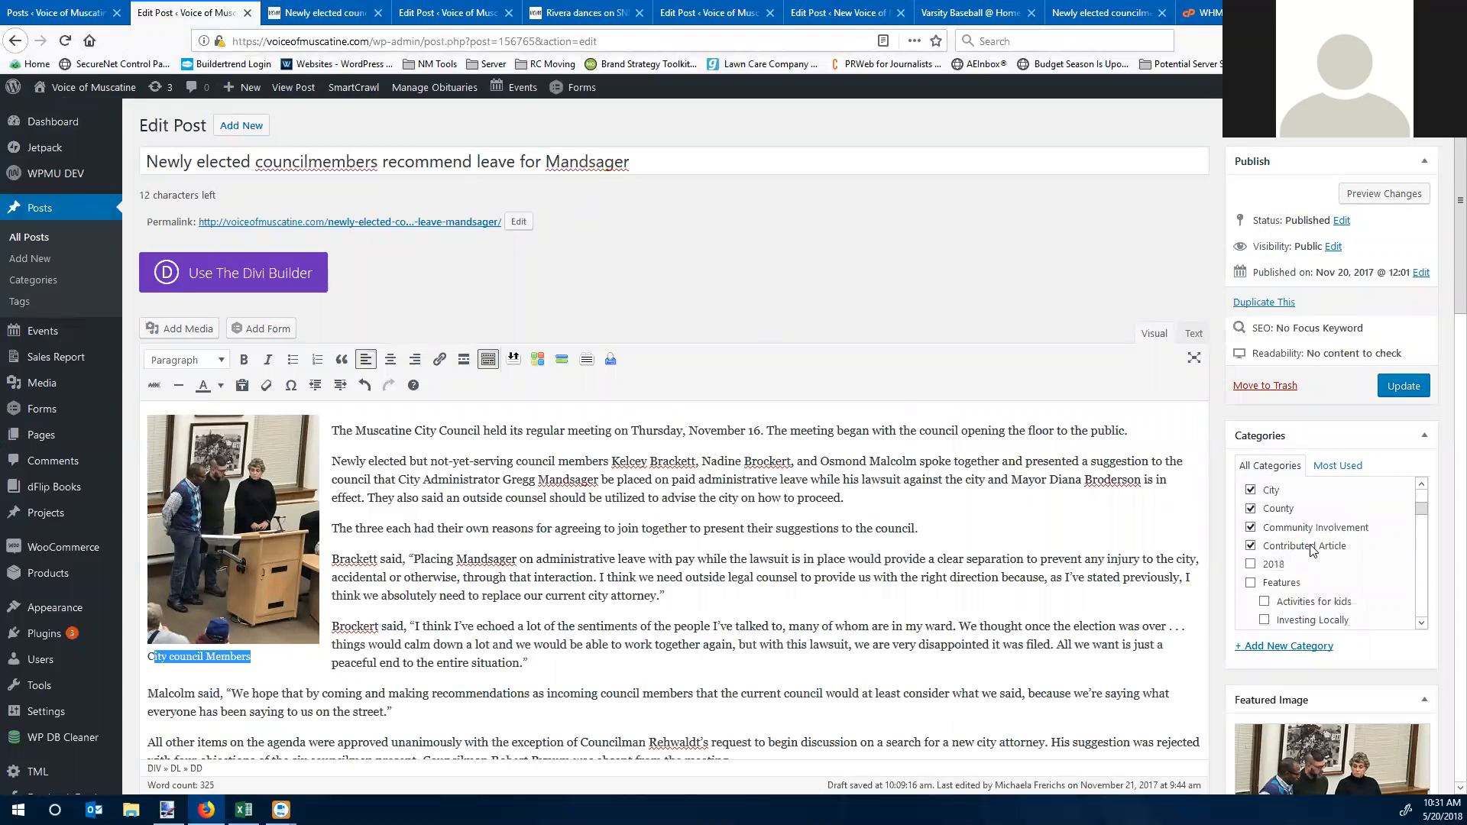
pyautogui.scroll(-8, 1311, 550)
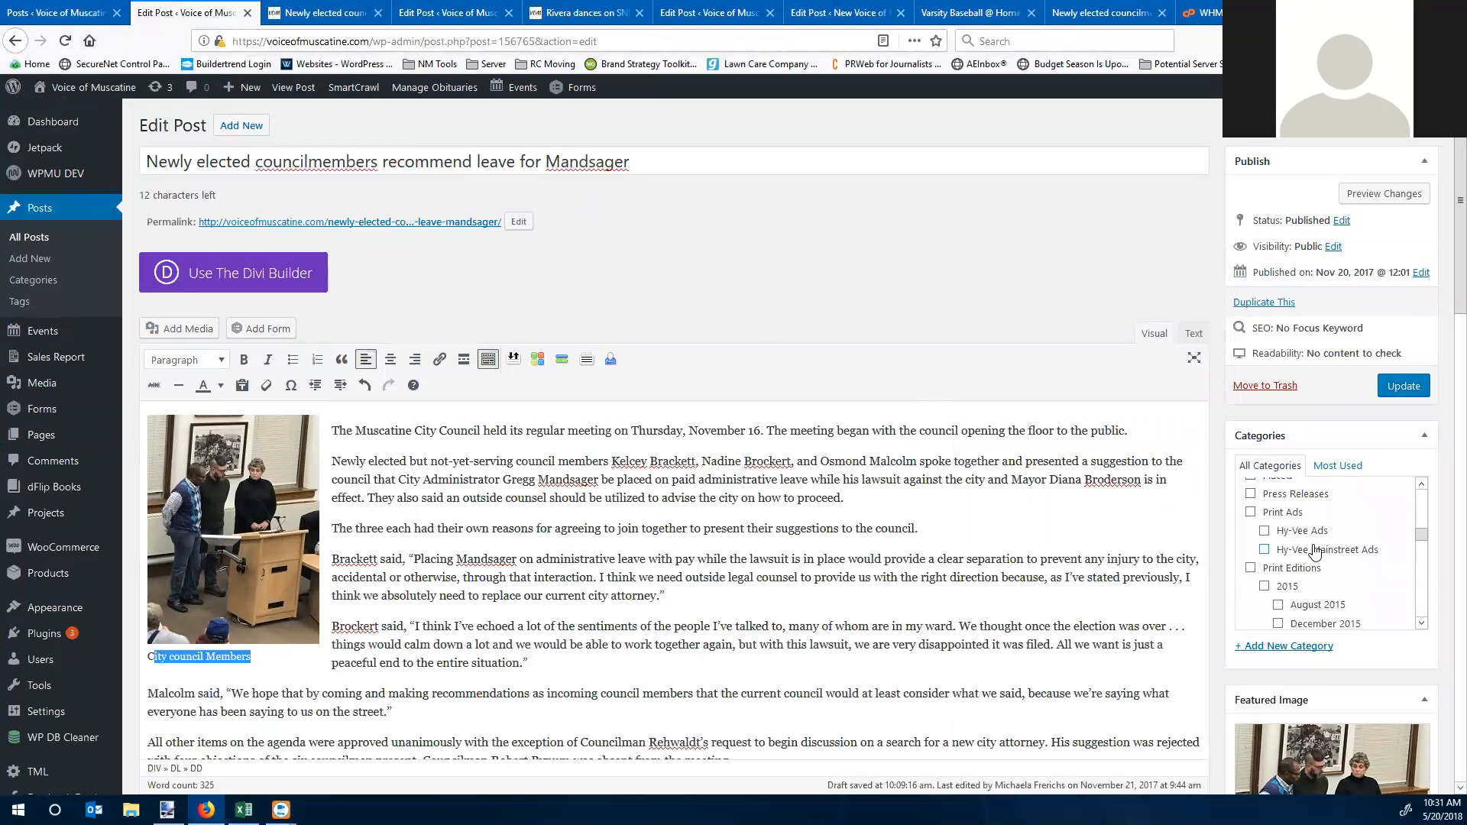
pyautogui.click(1250, 544)
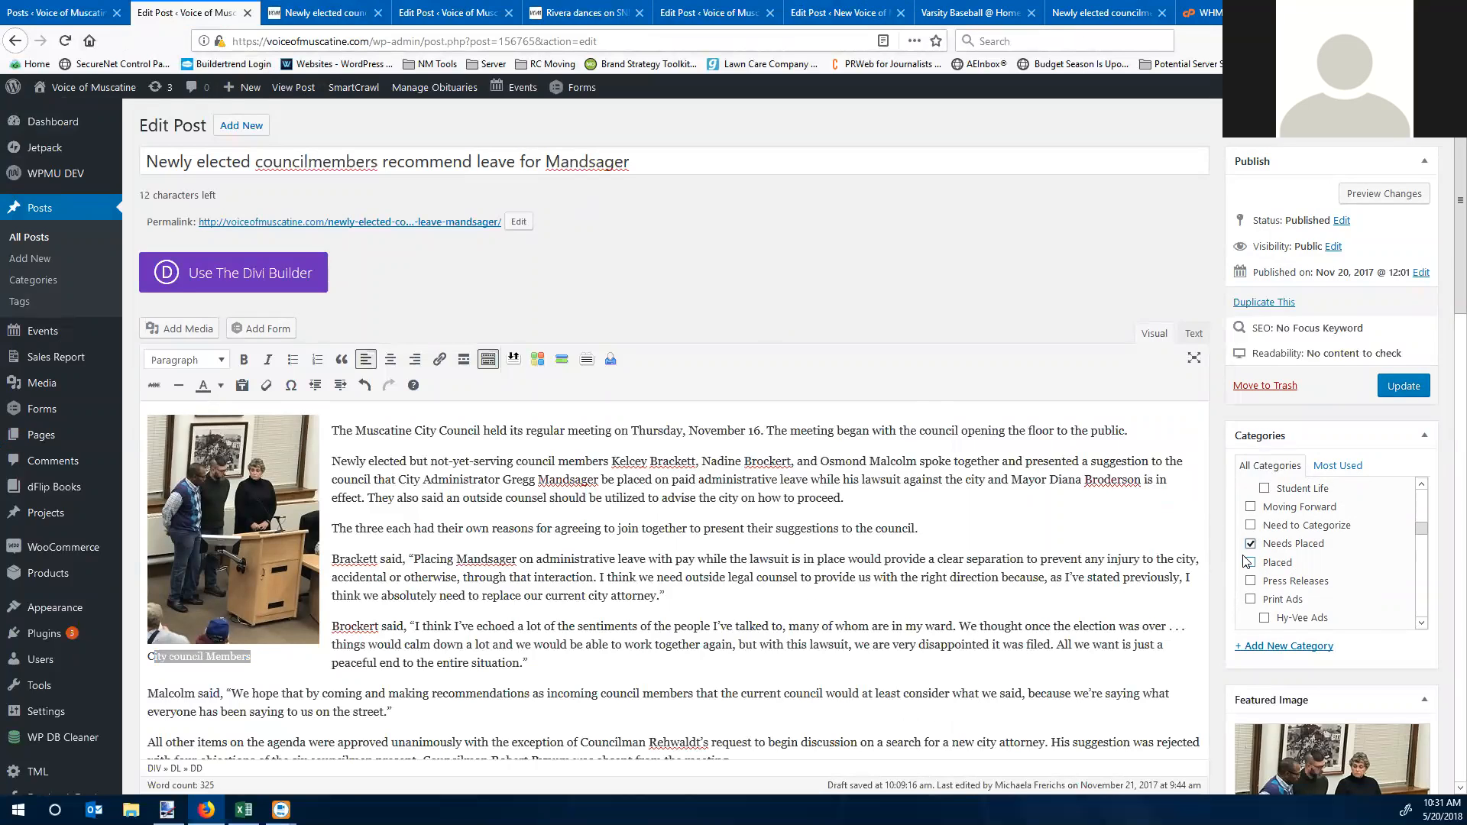
pyautogui.click(1250, 545)
pyautogui.click(1384, 389)
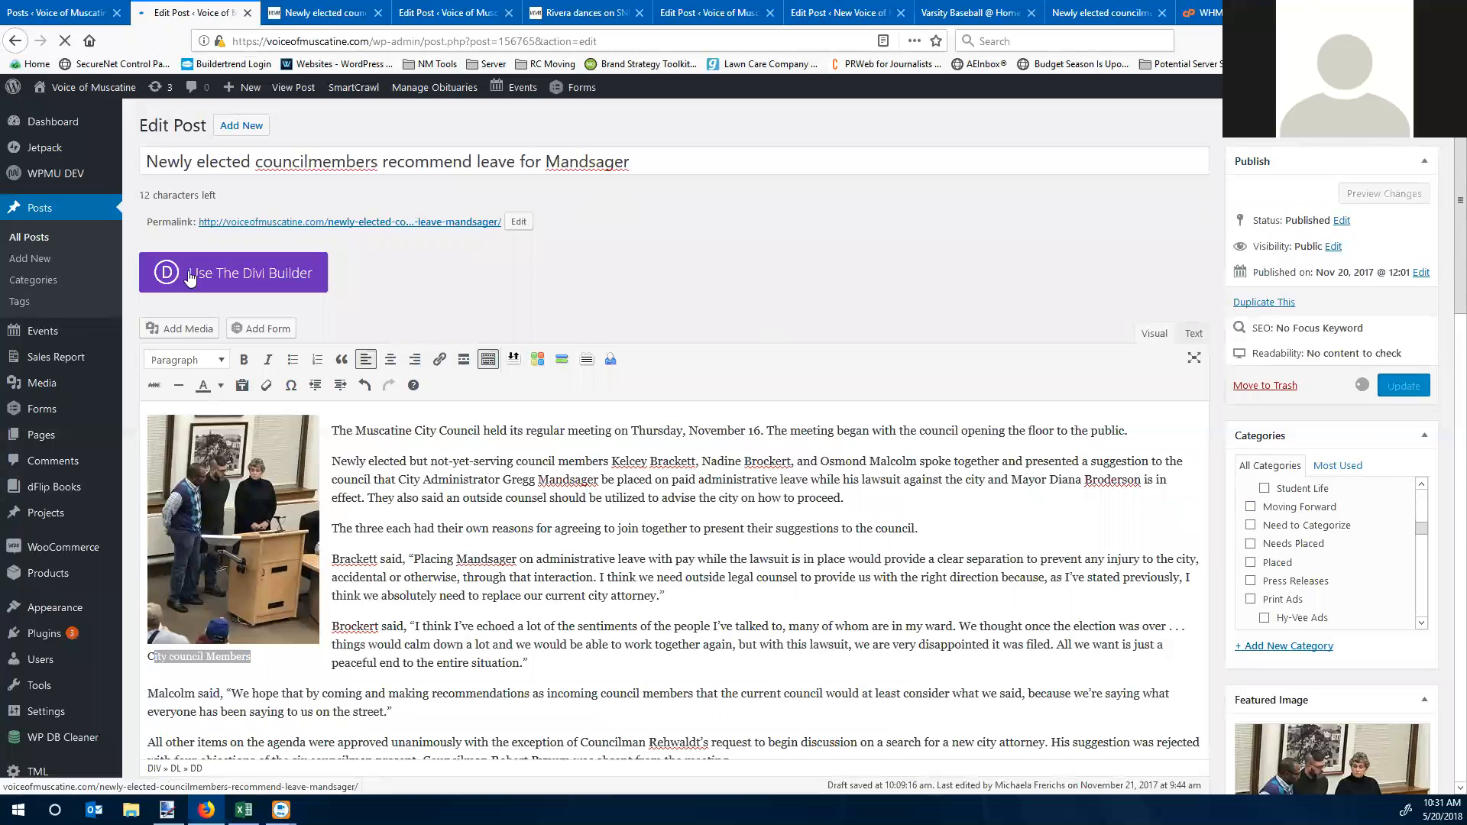
# Step: Close the finished councilmembers article's live pages on the old and new sites and the new site's home page
pyautogui.click(305, 17)
pyautogui.click(376, 14)
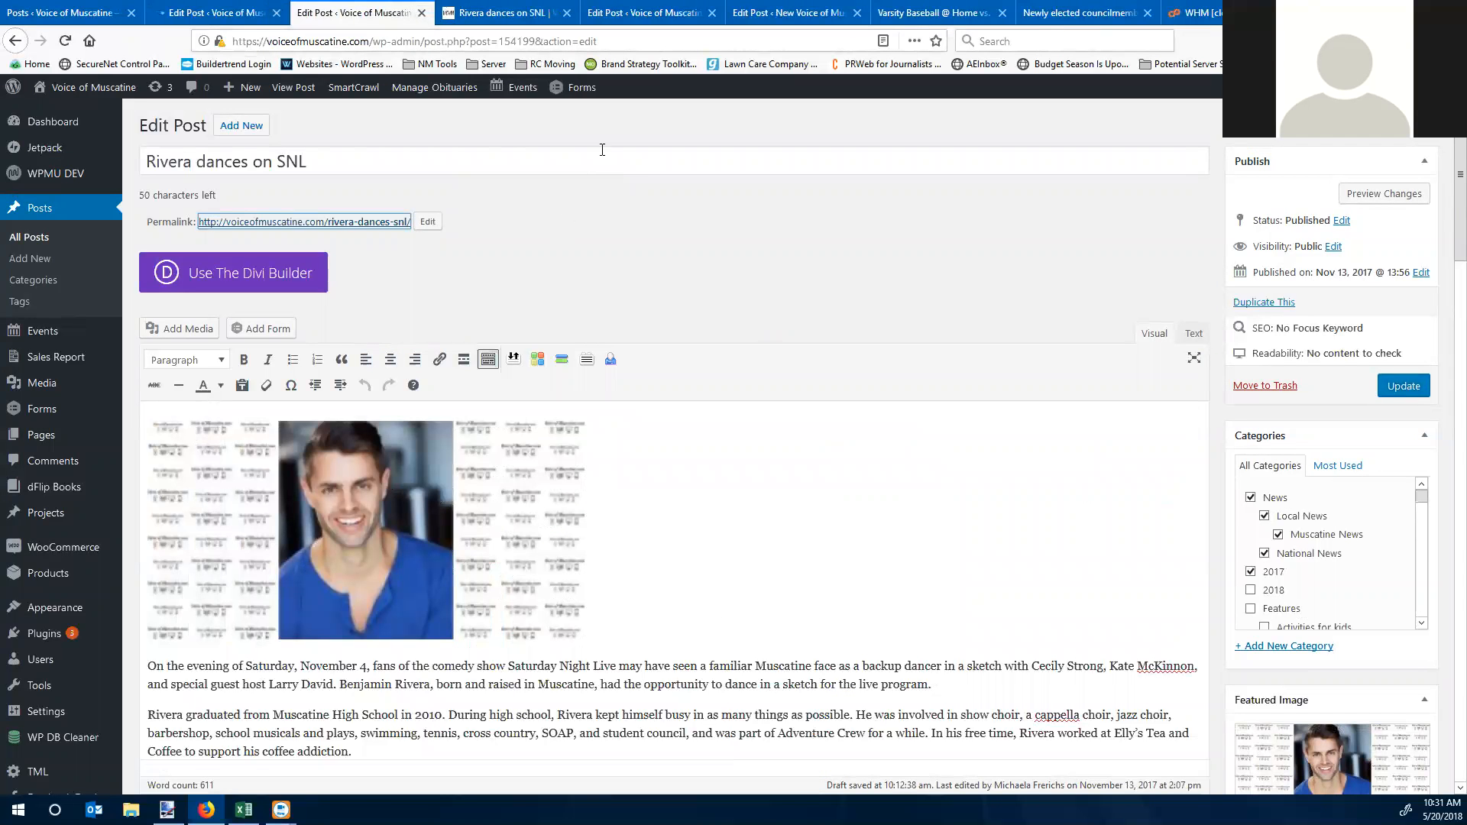
pyautogui.click(940, 17)
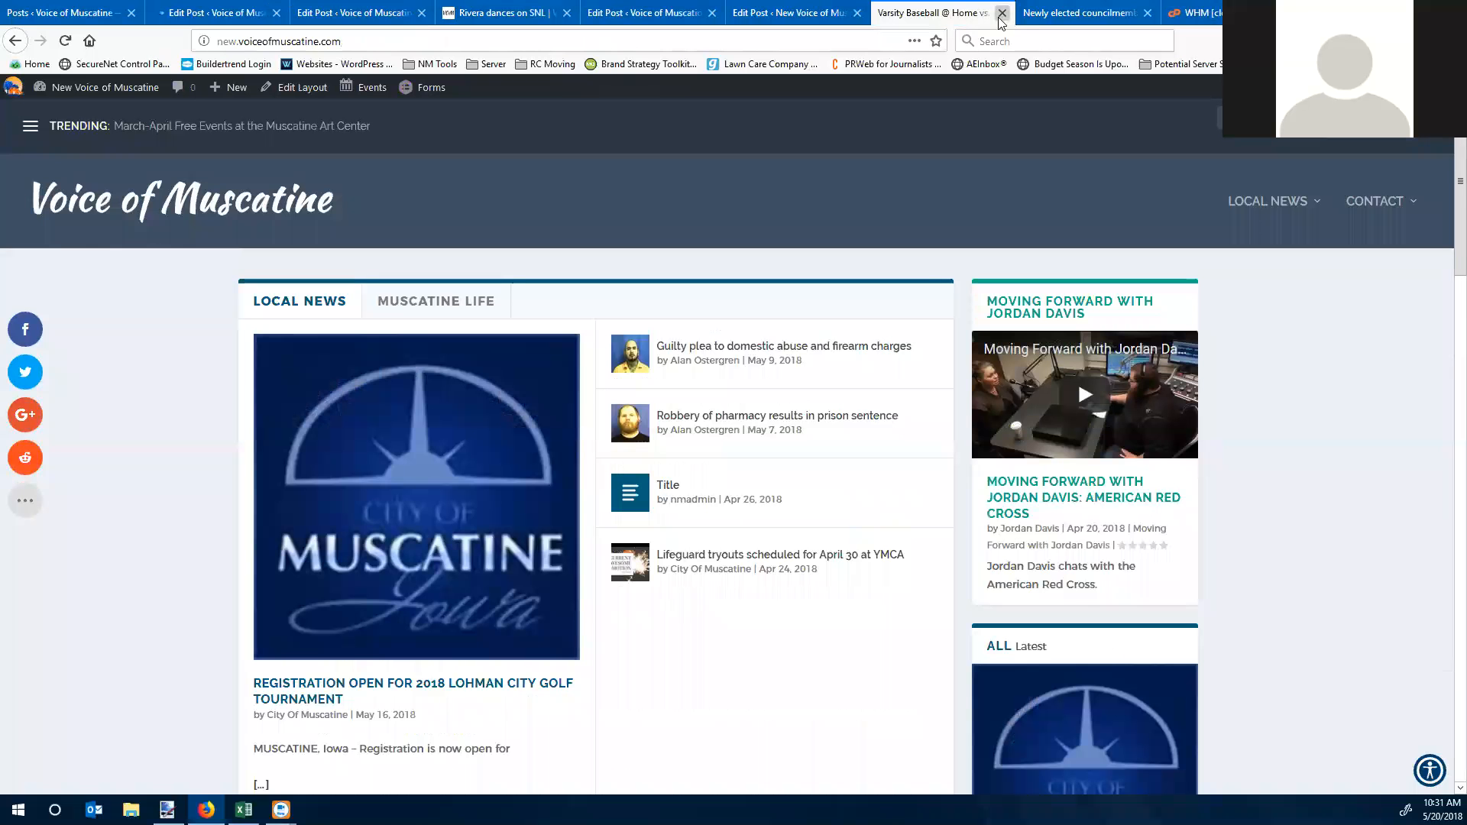
pyautogui.click(1001, 13)
pyautogui.click(1001, 14)
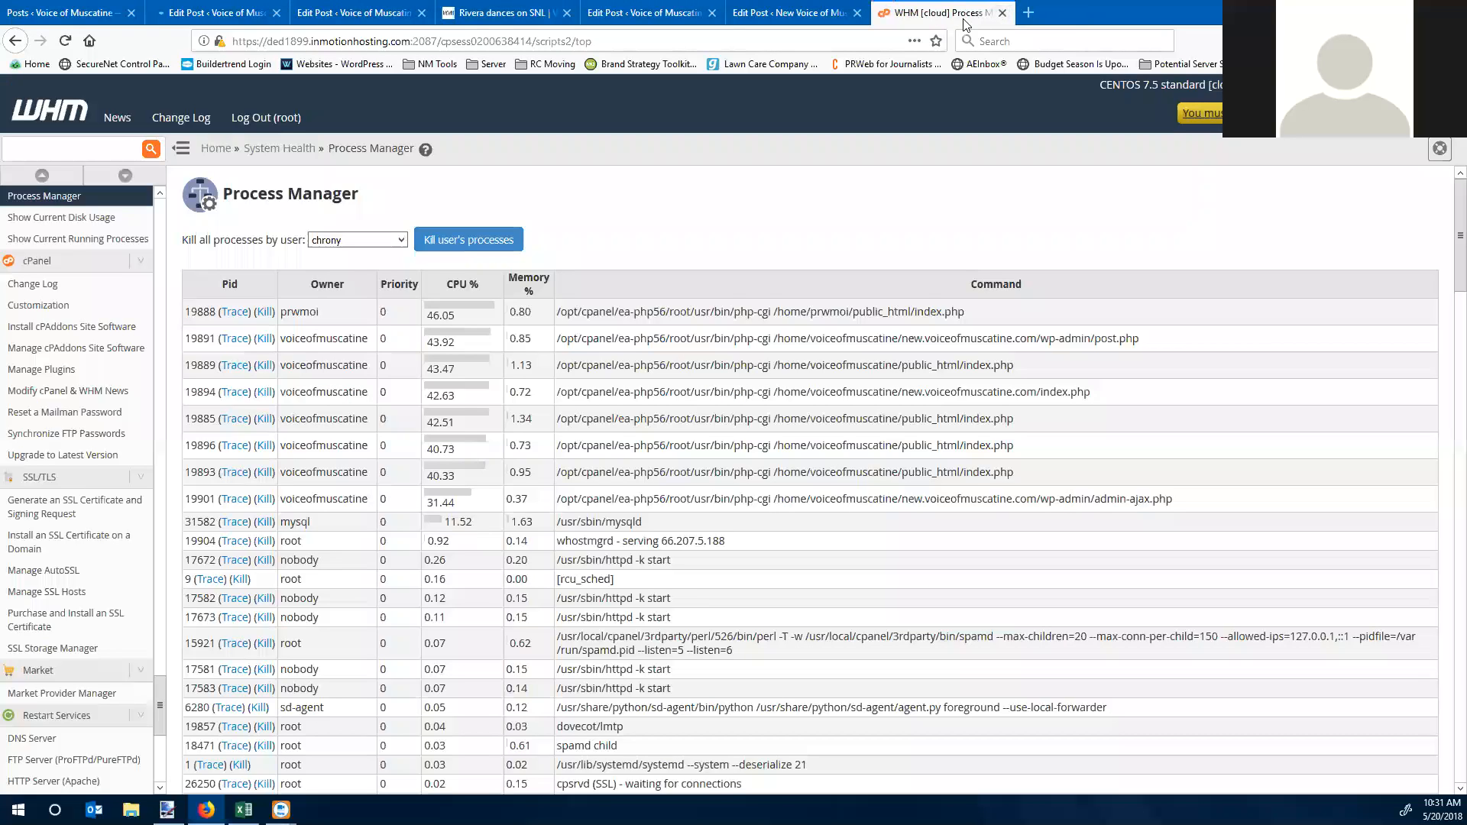
# Step: Start adding a new post on the new Voice of Muscatine site from the finished post's editor
pyautogui.click(777, 15)
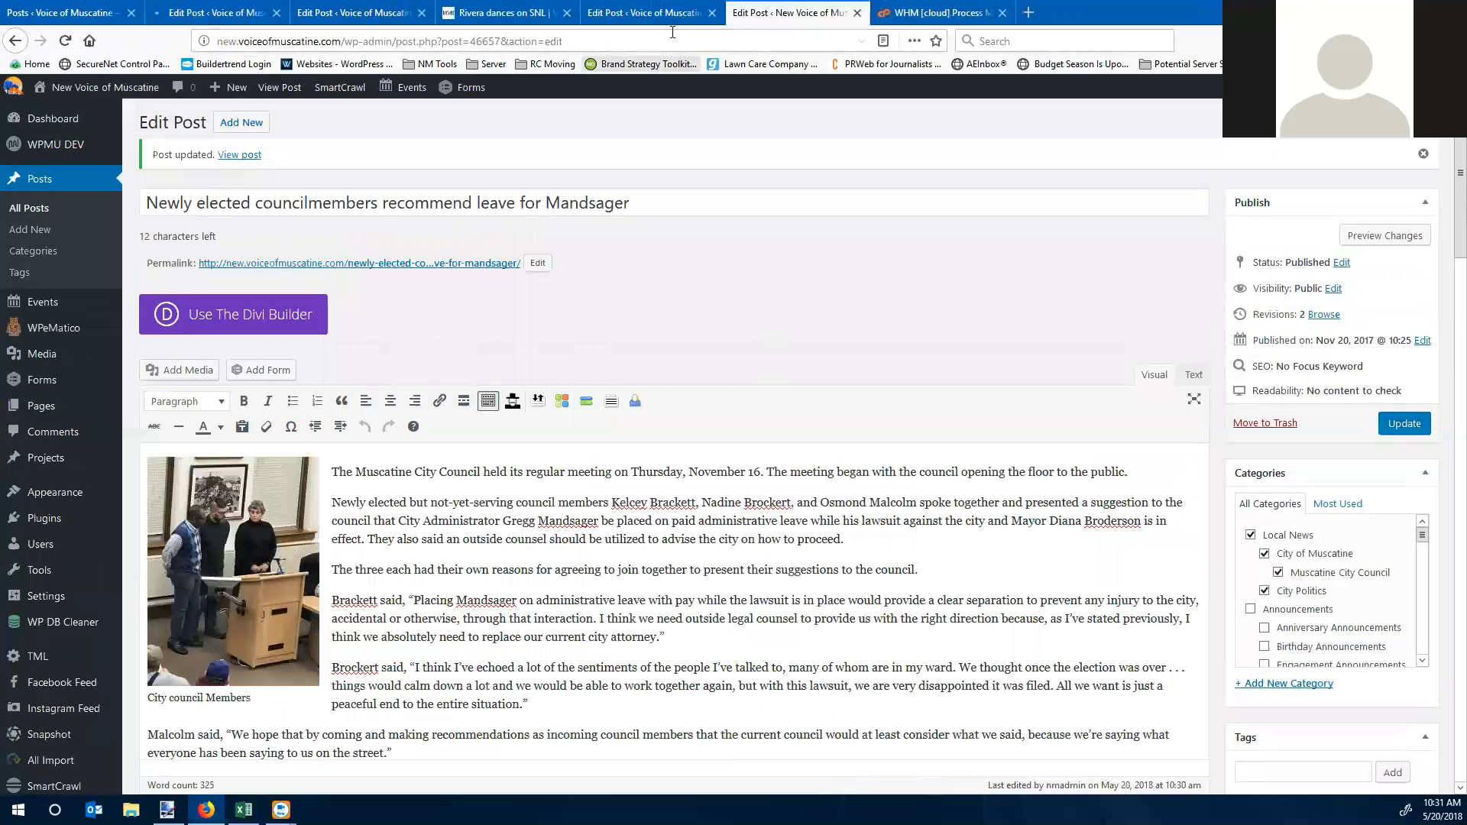
pyautogui.click(659, 16)
pyautogui.click(774, 15)
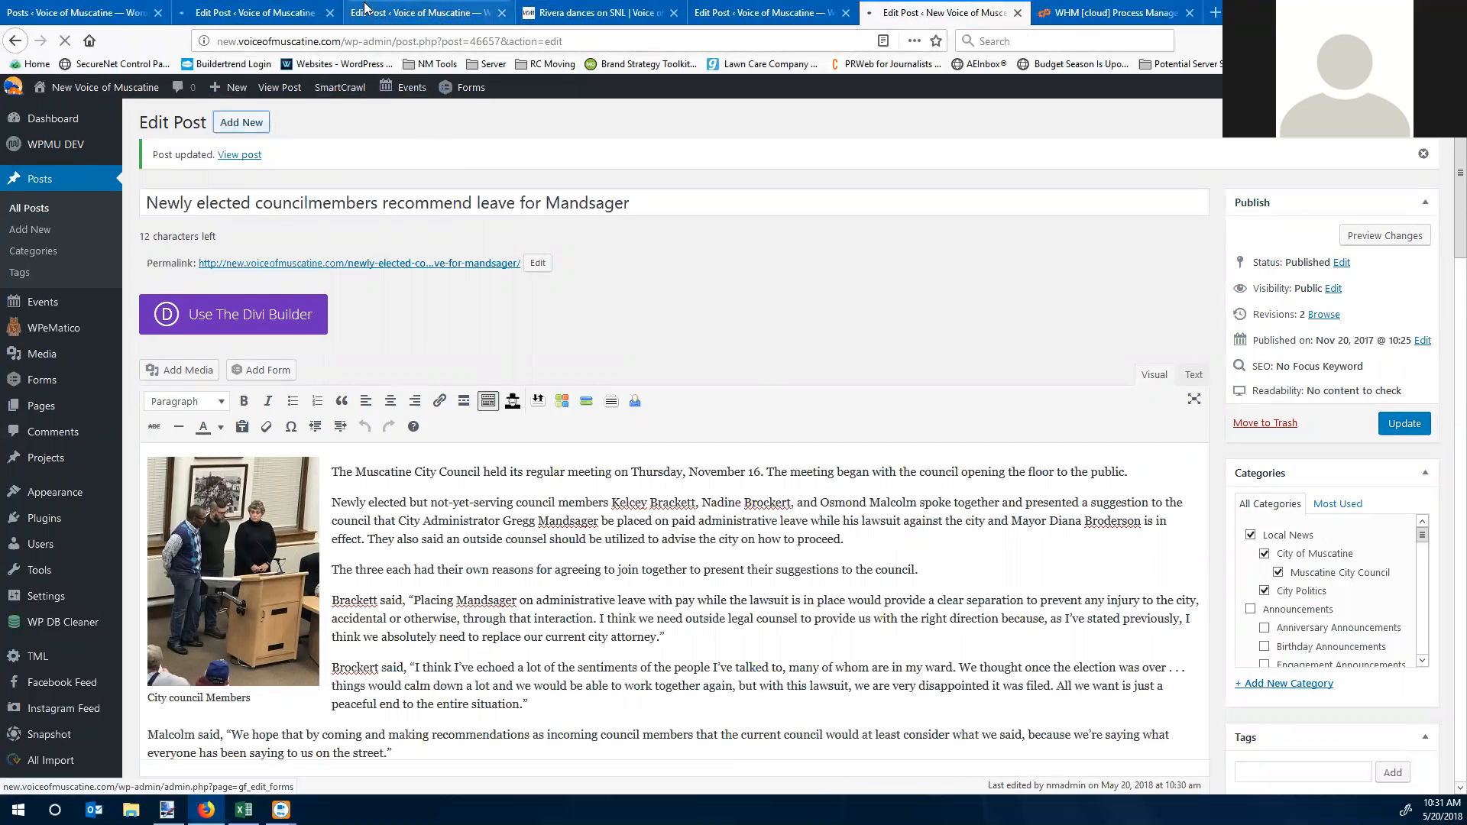
# Step: Try to copy the SNL article's title from the old site's editor into the new post's title
pyautogui.click(421, 13)
pyautogui.moveTo(305, 165); pyautogui.dragTo(88, 154)
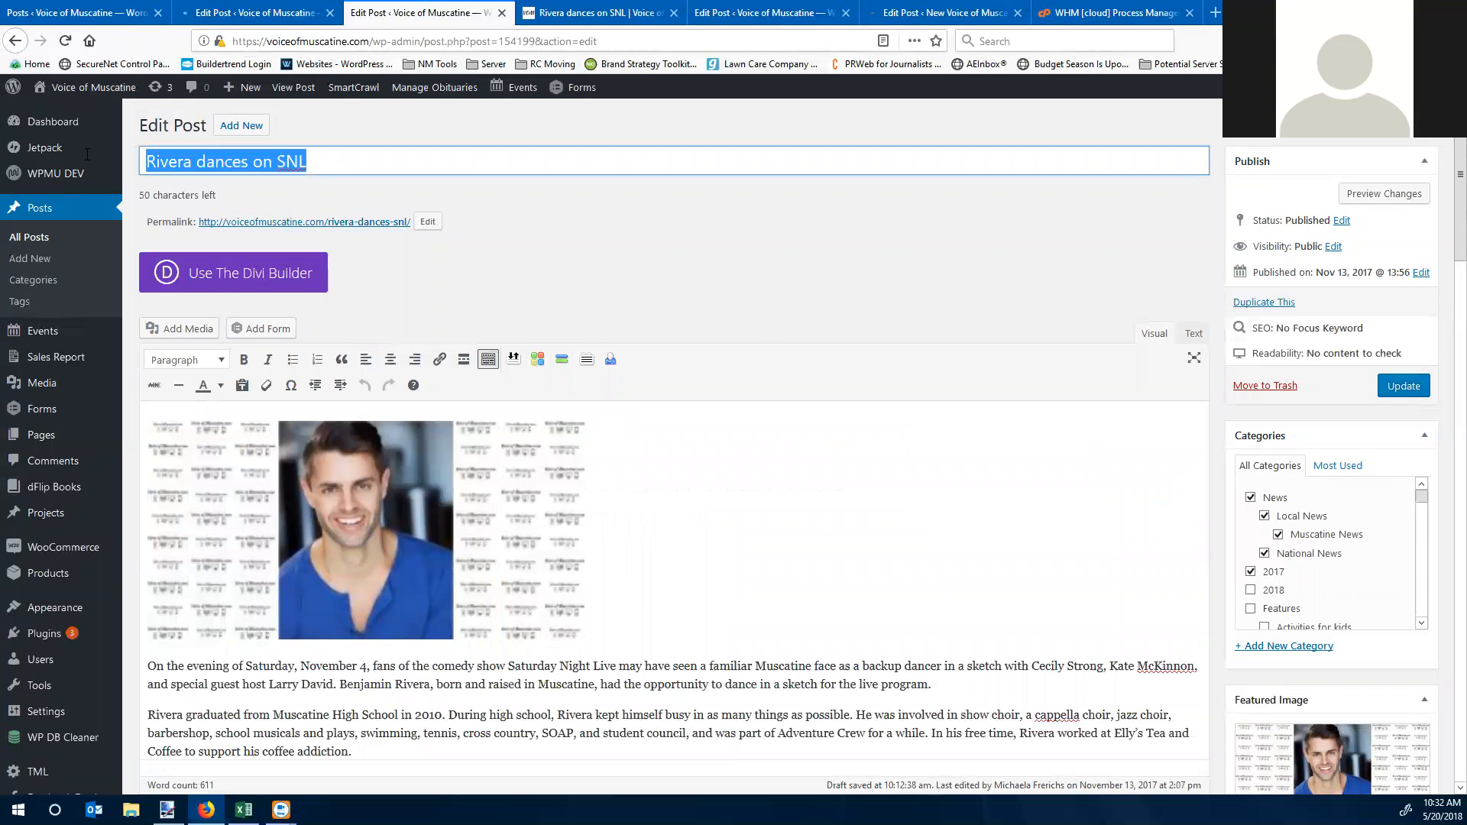
pyautogui.click(930, 17)
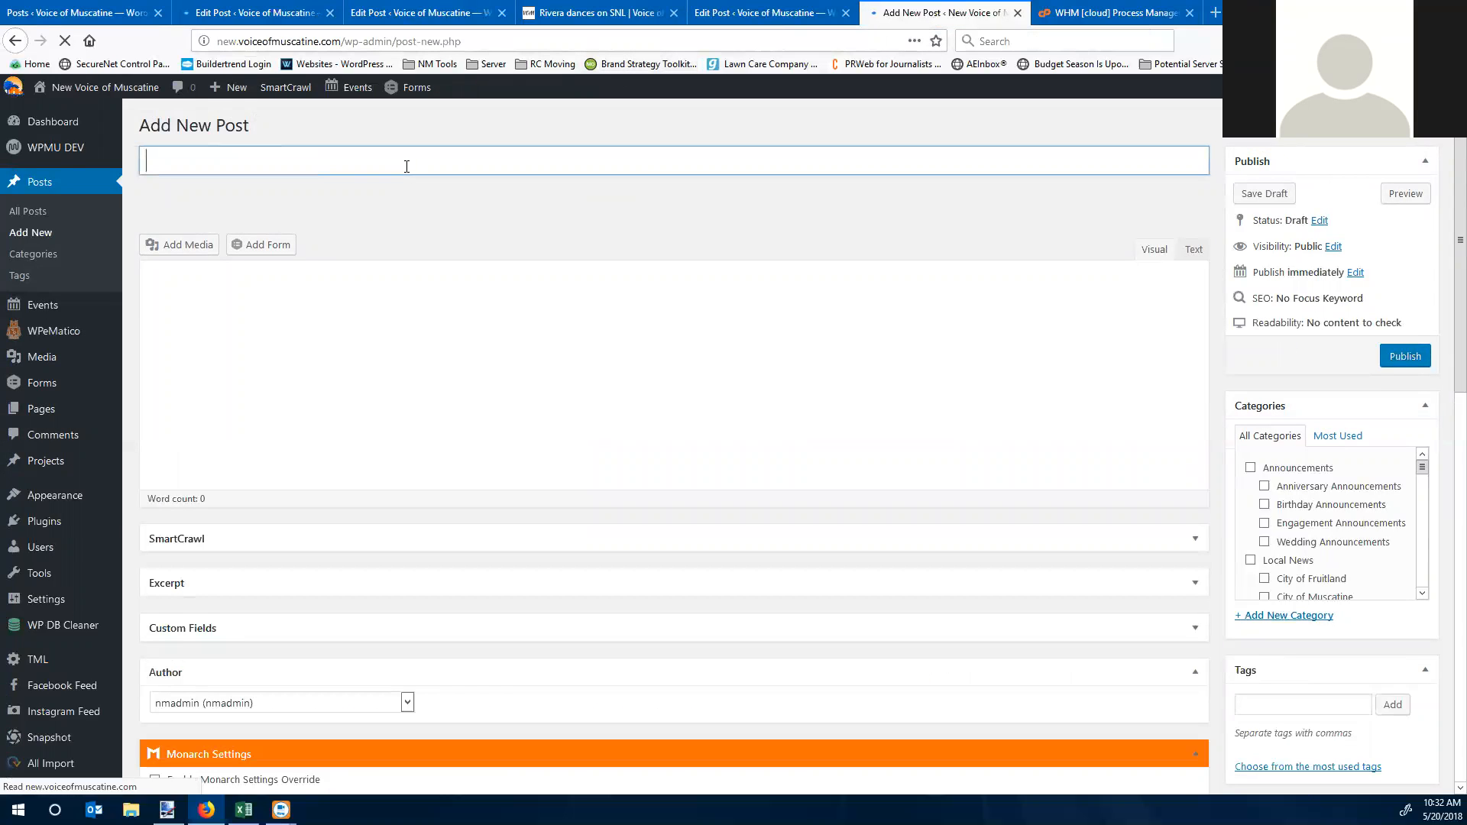
pyautogui.write('ity council Members')
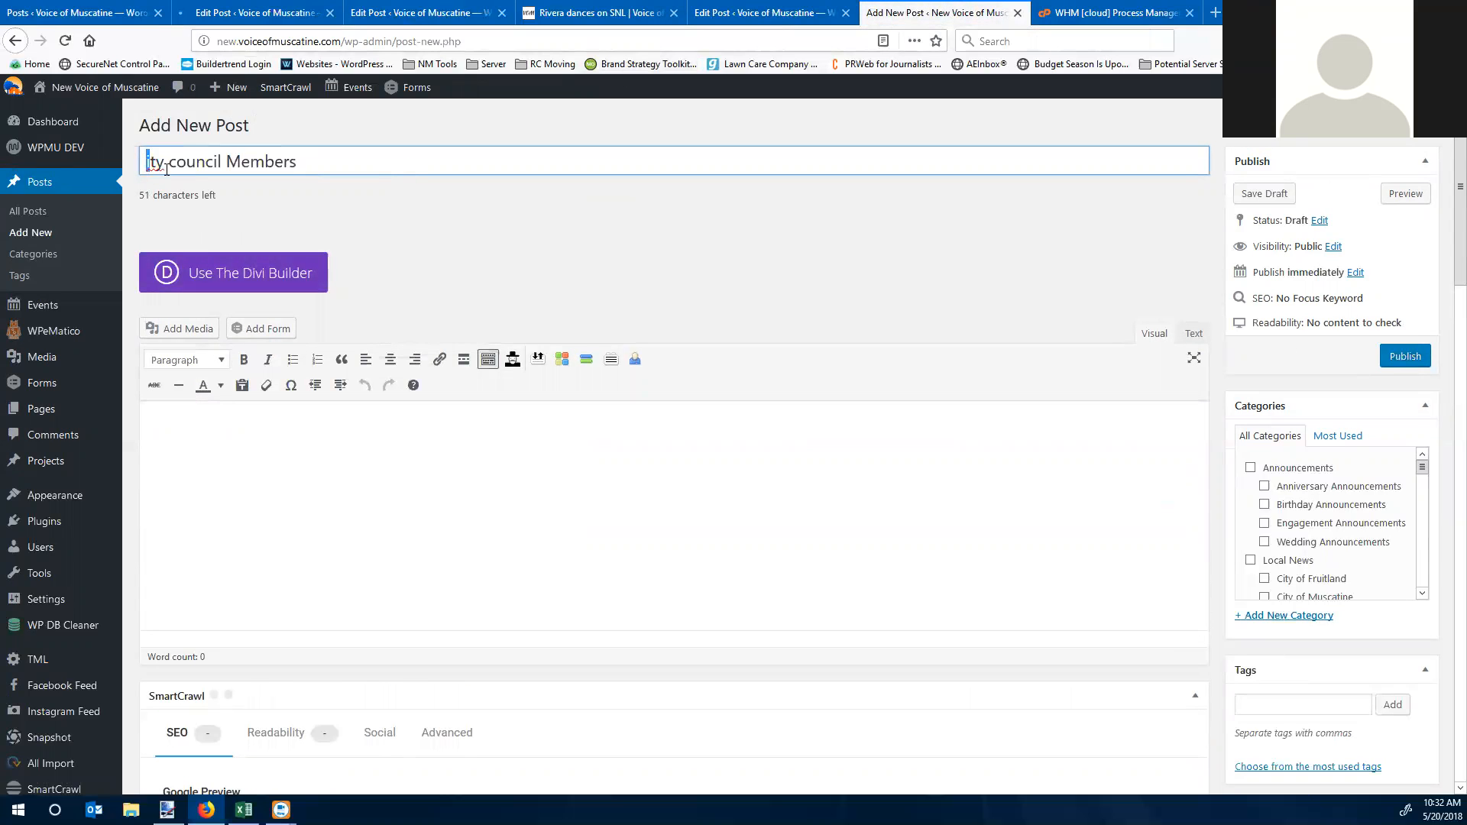
pyautogui.write('C')
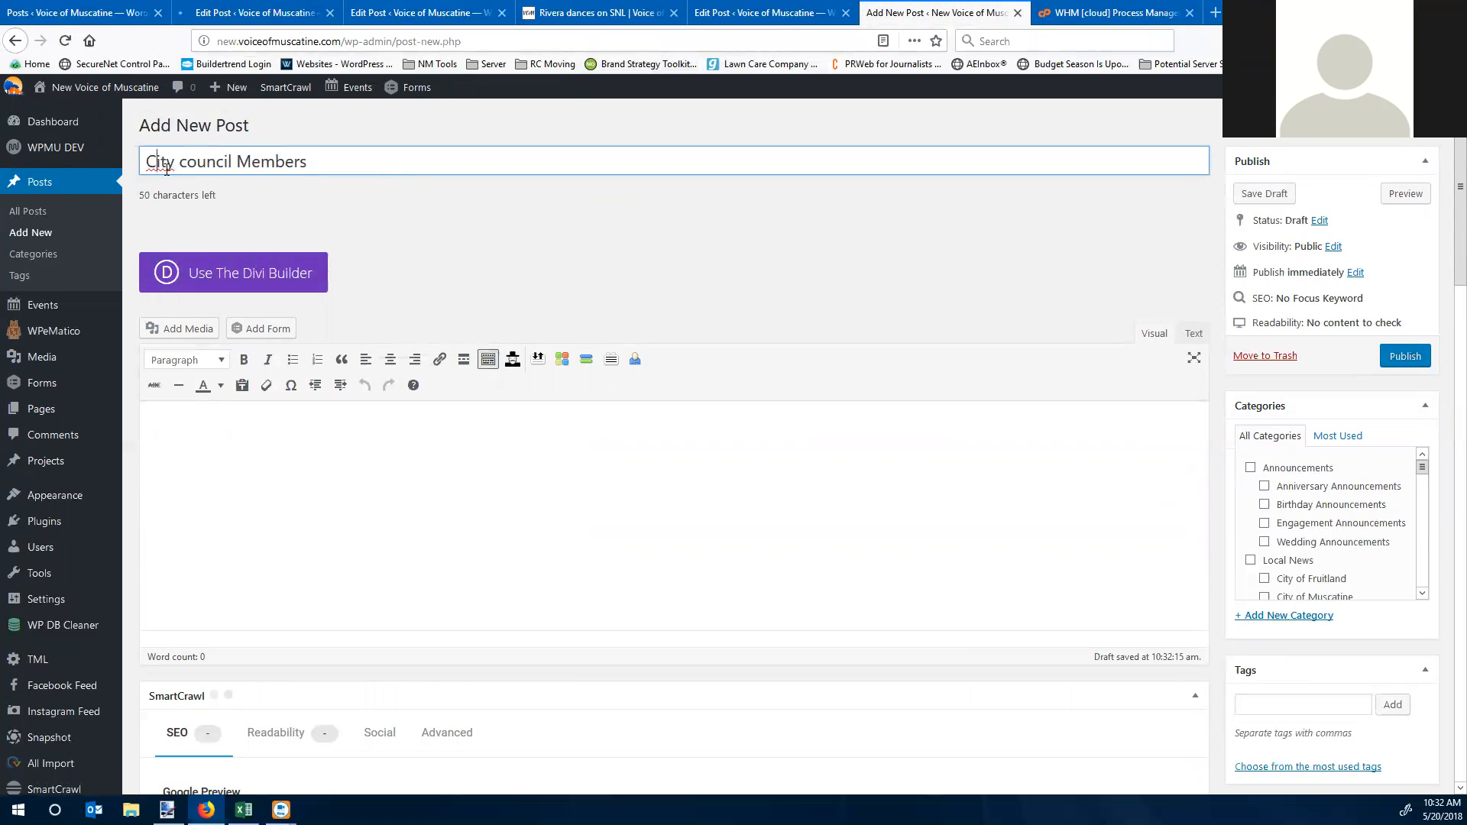
# Step: Copy the SNL article's title again from its editor on the old site
pyautogui.click(354, 10)
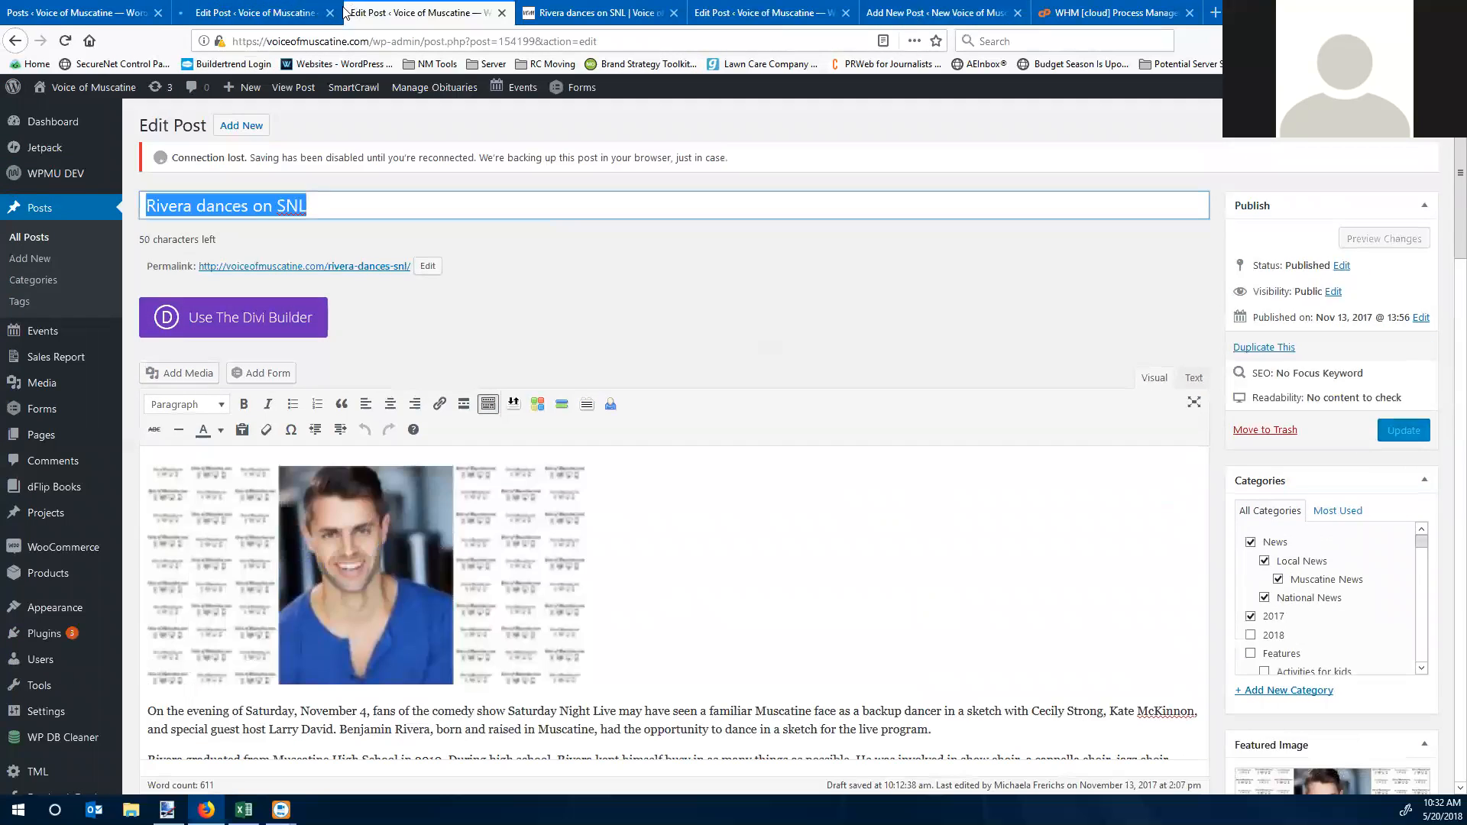
pyautogui.rightClick(230, 209)
pyautogui.click(286, 267)
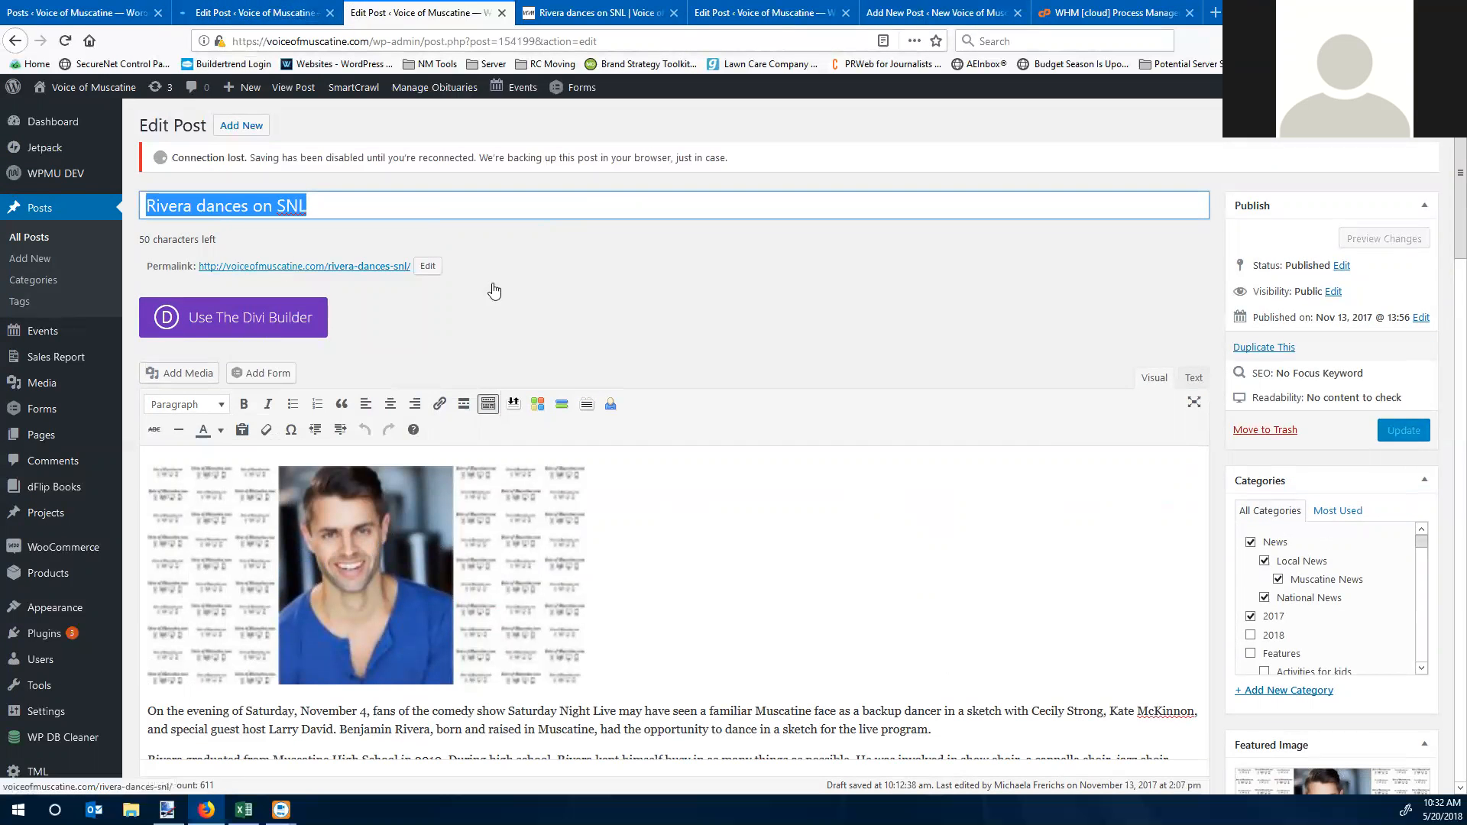